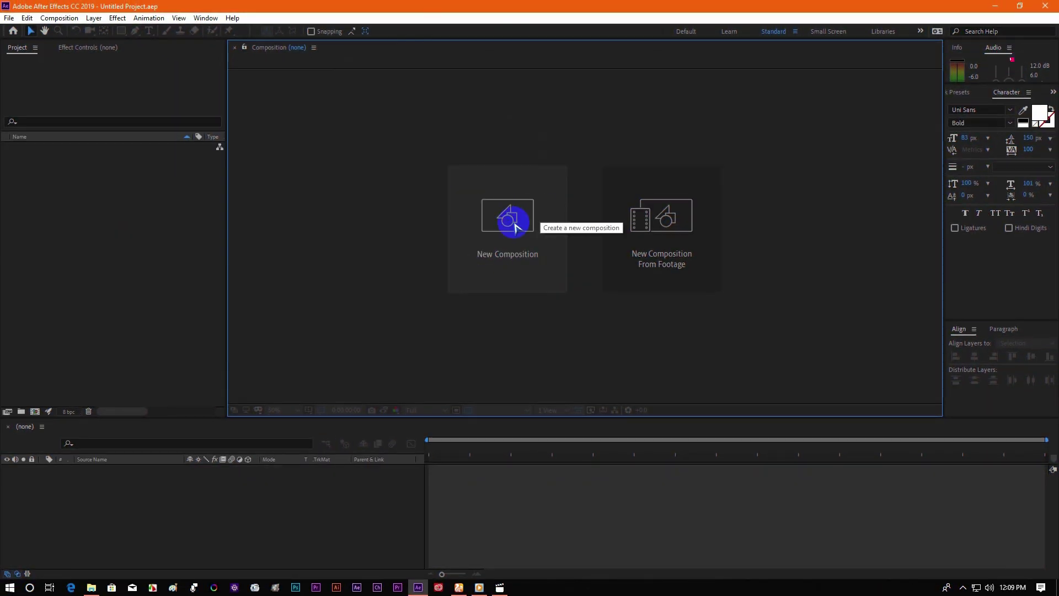
# Create a 1920 × 1080 px composition with a frame rate of 30 frames per second.
pyautogui.click(379, 175)
pyautogui.write('1920')
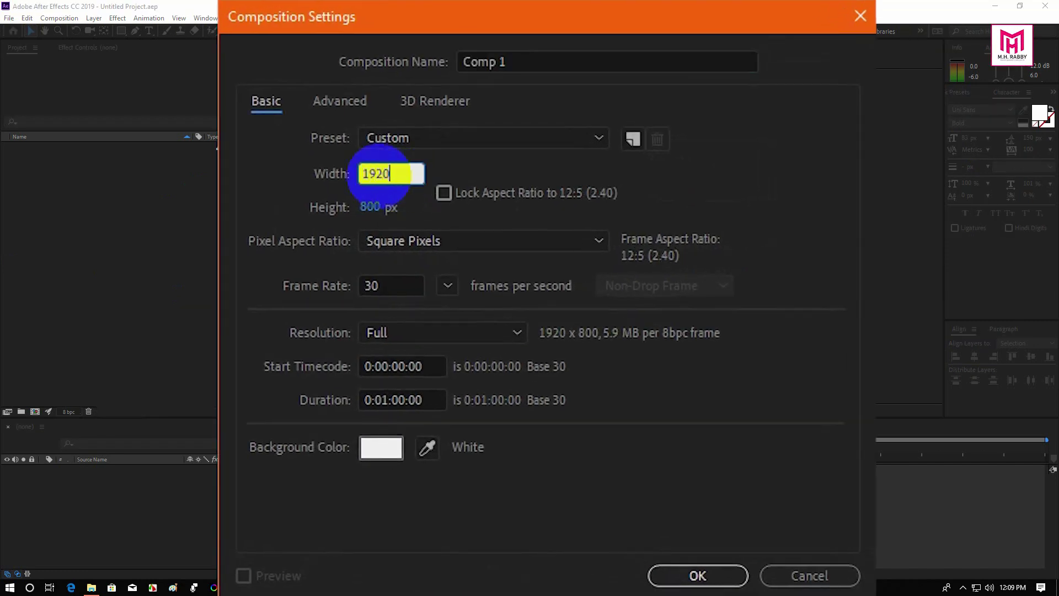
pyautogui.click(386, 204)
pyautogui.write('1080')
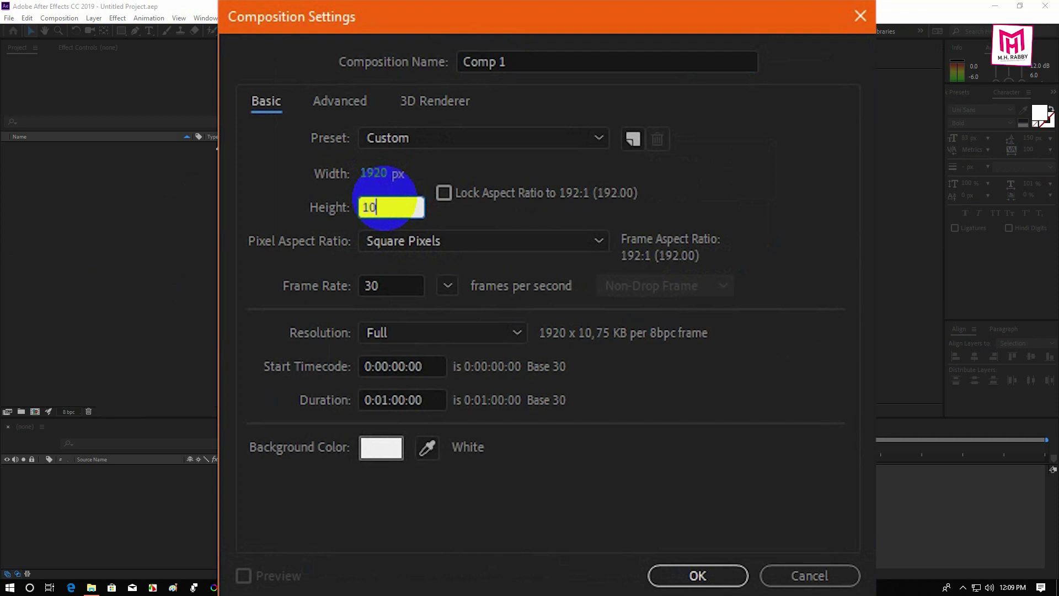
pyautogui.click(444, 282)
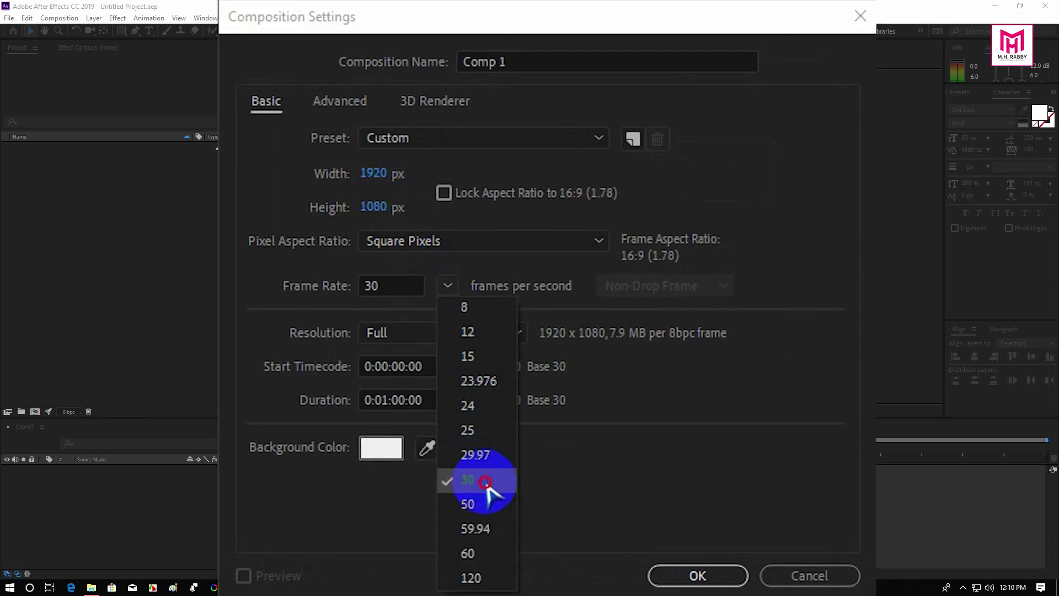
pyautogui.click(485, 481)
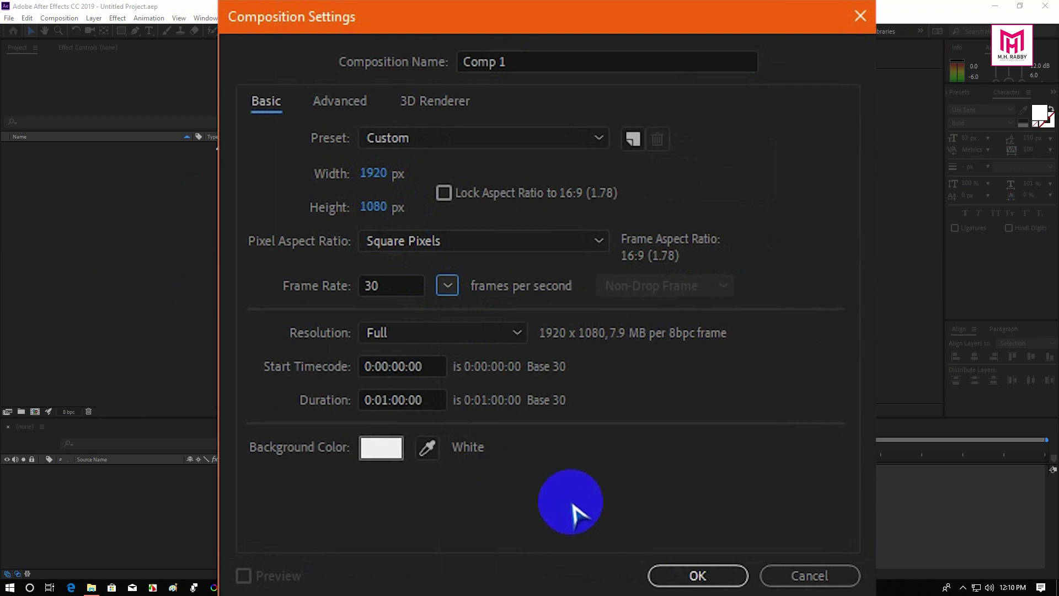
pyautogui.click(664, 417)
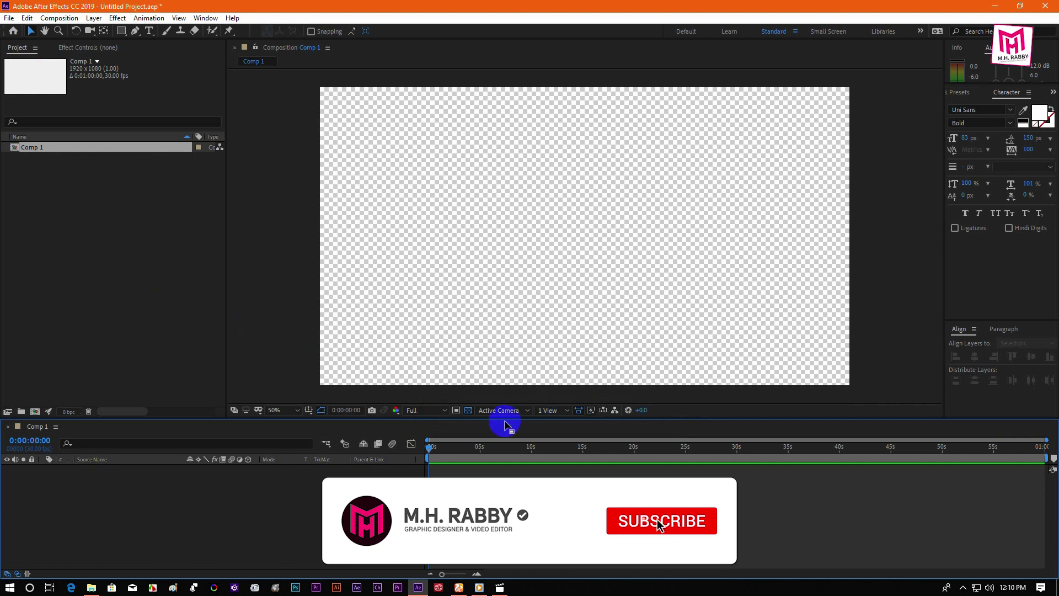
# Turn off the transparency grid and import 1.png, 2.png and 3.png into the project.
pyautogui.click(467, 410)
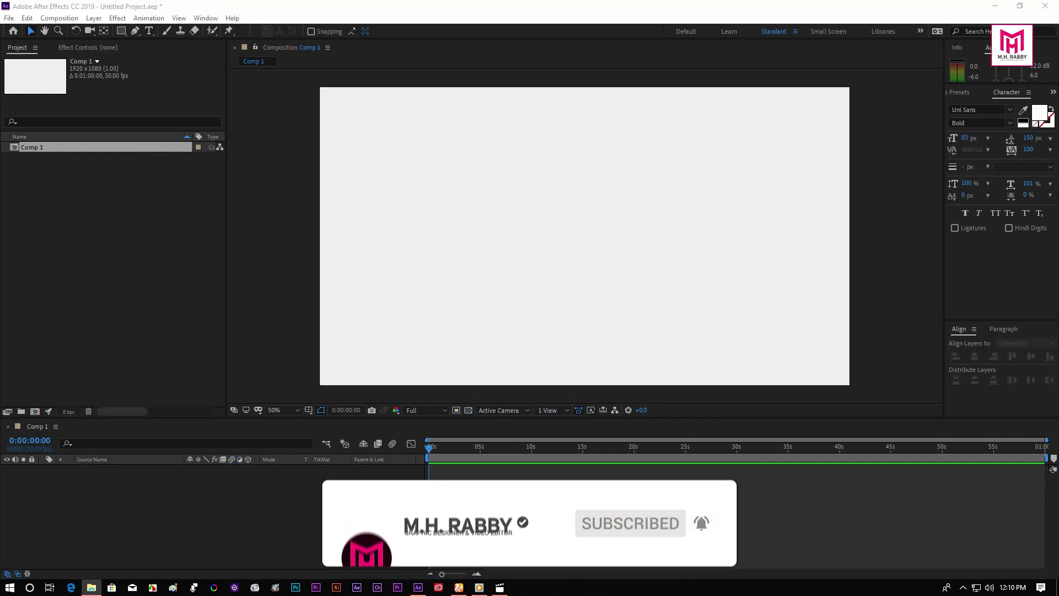
pyautogui.moveTo(0, 276); pyautogui.dragTo(90, 262)
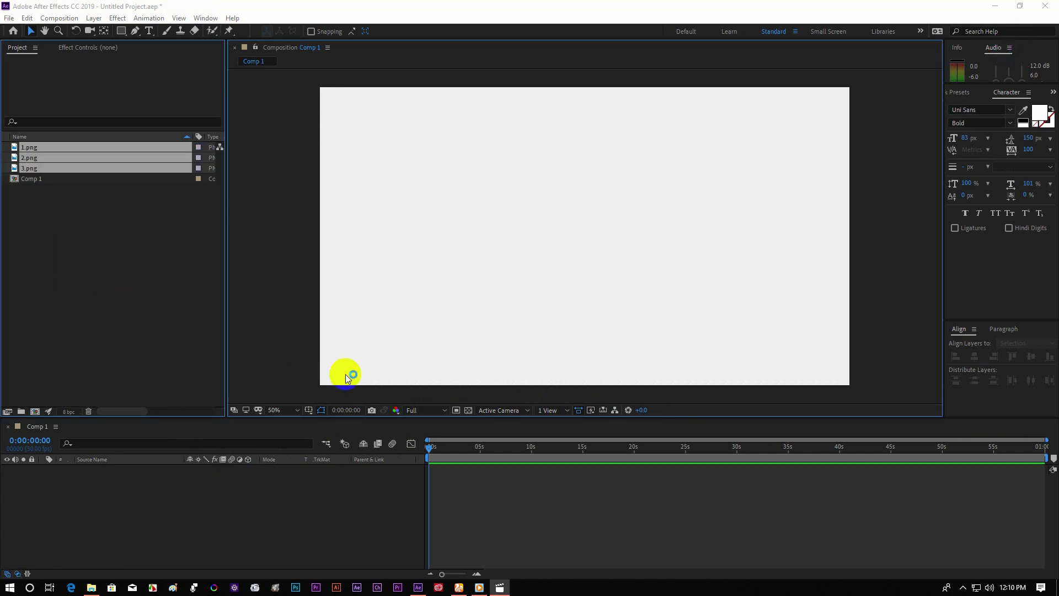
pyautogui.click(118, 300)
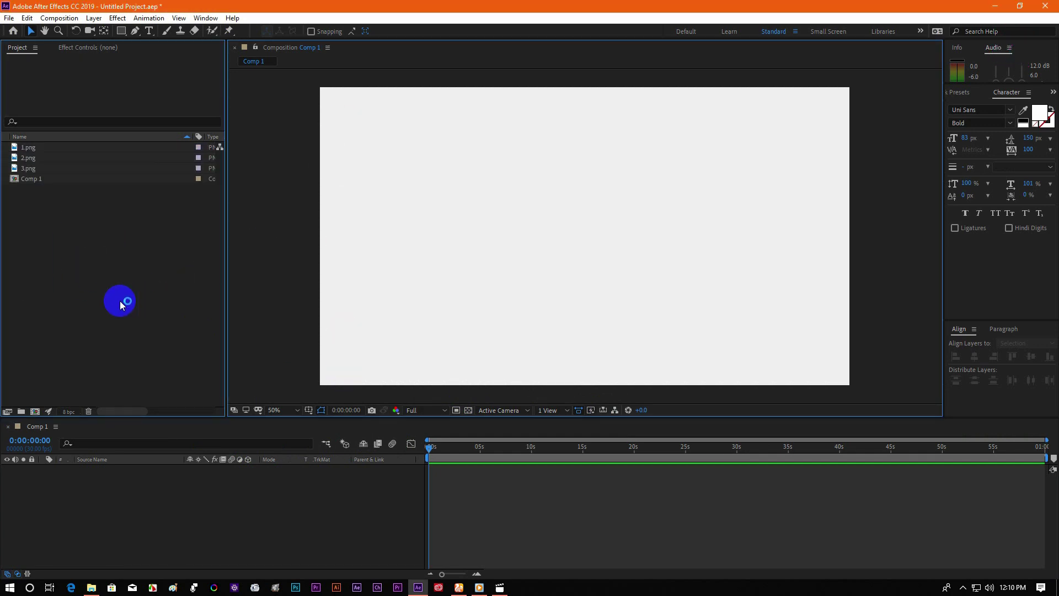
# Preview the three imported images and add 1.png to Comp 1 as a layer.
pyautogui.click(55, 172)
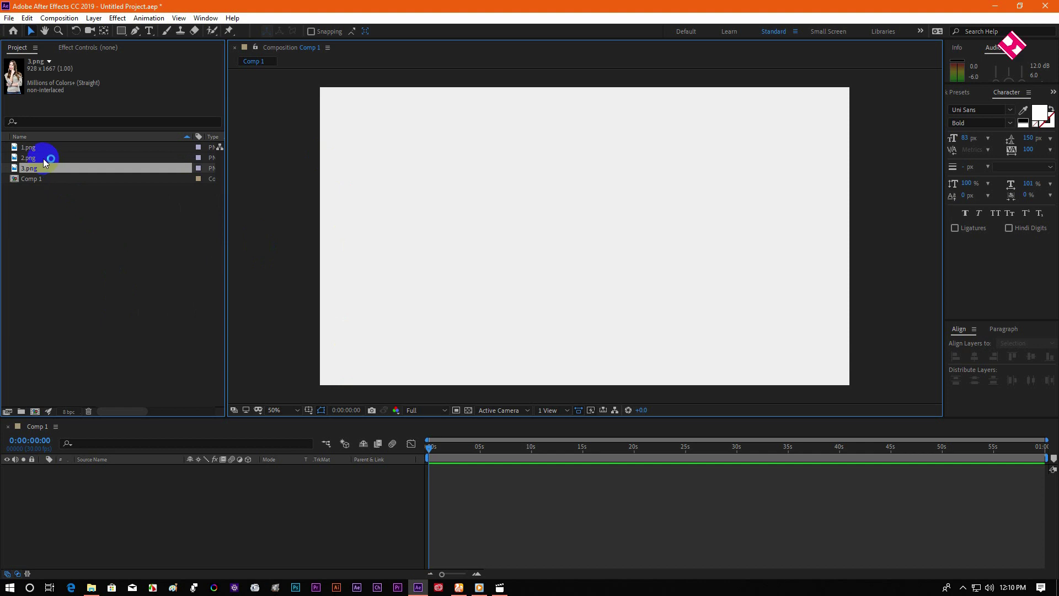
pyautogui.click(44, 158)
pyautogui.click(43, 147)
pyautogui.moveTo(42, 150); pyautogui.dragTo(137, 485)
# Scale the 1.png model down to fit the frame height and position her against the frame's lower edge.
pyautogui.press(',')
pyautogui.moveTo(672, 98); pyautogui.dragTo(636, 164)
pyautogui.press('.')
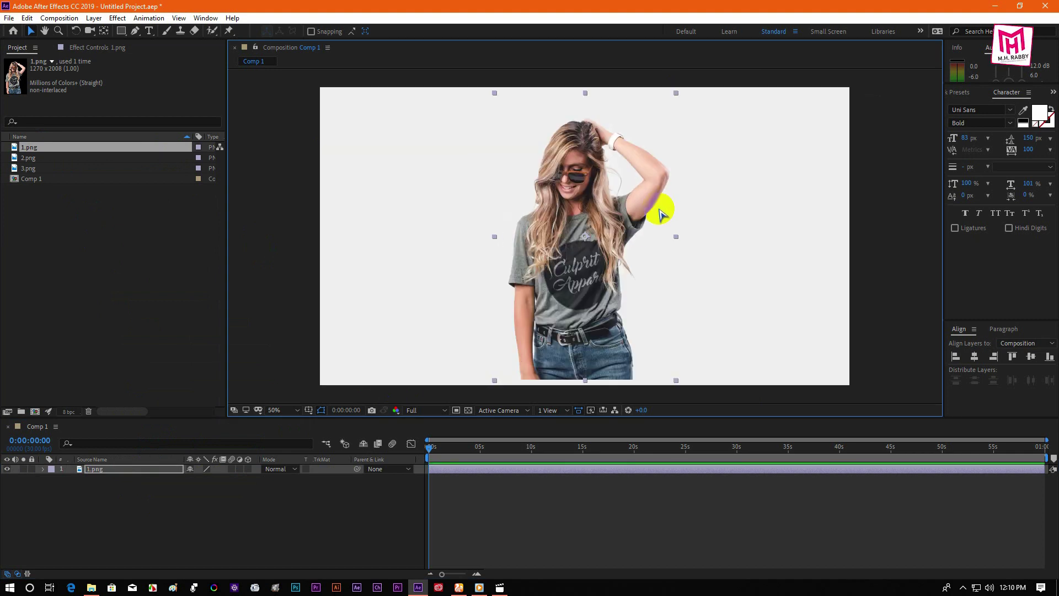
pyautogui.moveTo(617, 246); pyautogui.dragTo(615, 251)
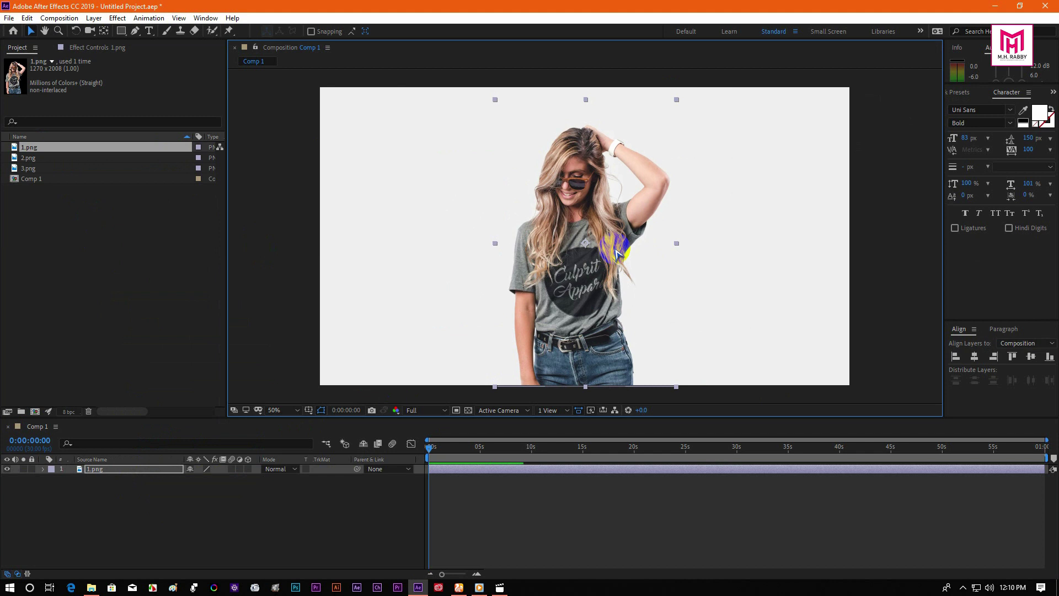
pyautogui.moveTo(676, 100); pyautogui.dragTo(671, 105)
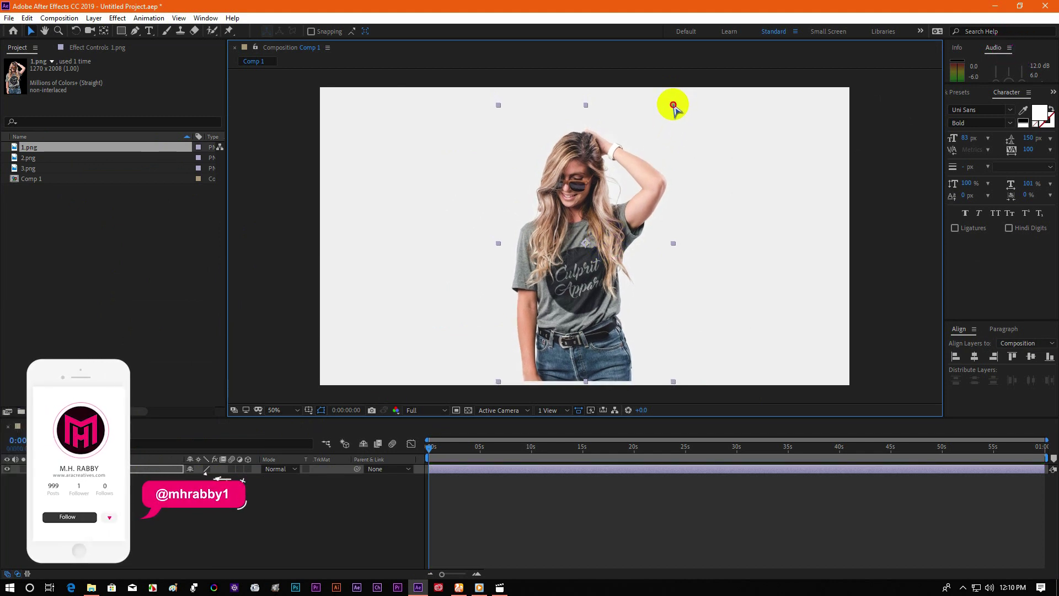
pyautogui.moveTo(621, 236); pyautogui.dragTo(621, 241)
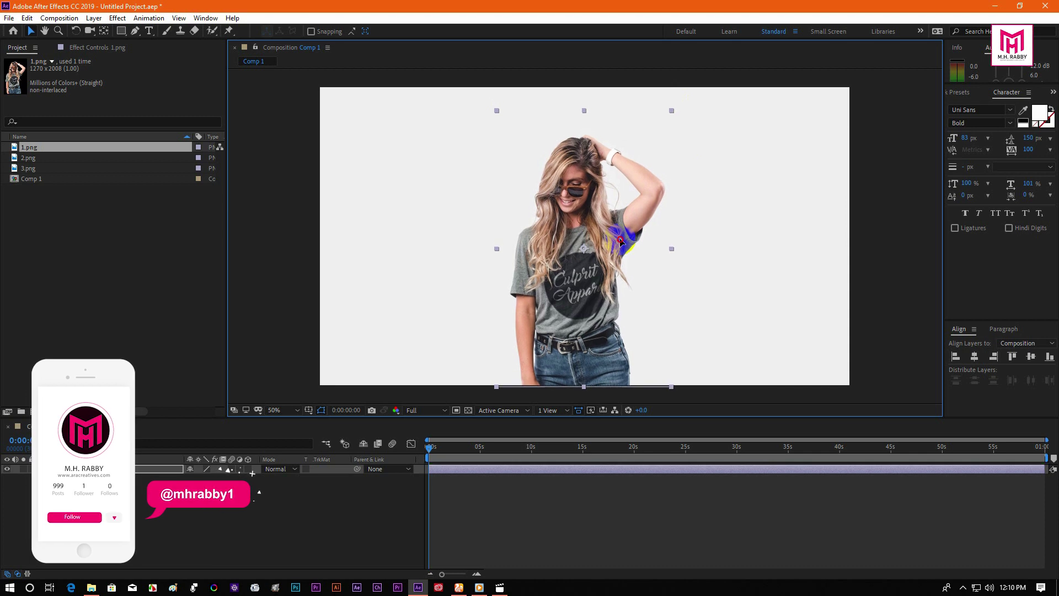
# Pre-compose the 1.png layer as "Model", moving all attributes into the new composition.
pyautogui.click(148, 468)
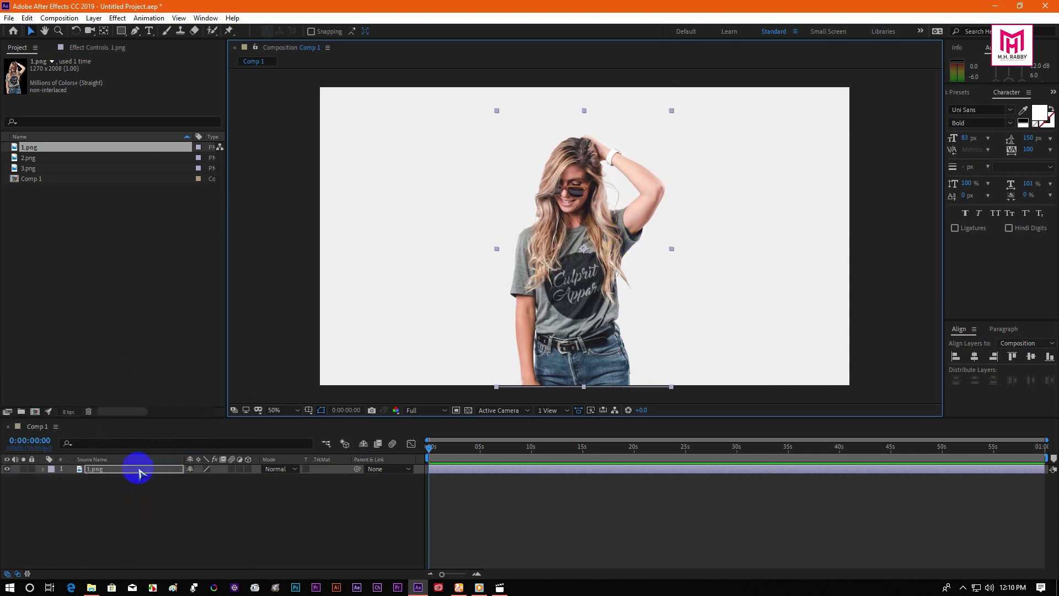
pyautogui.rightClick(139, 470)
pyautogui.click(170, 421)
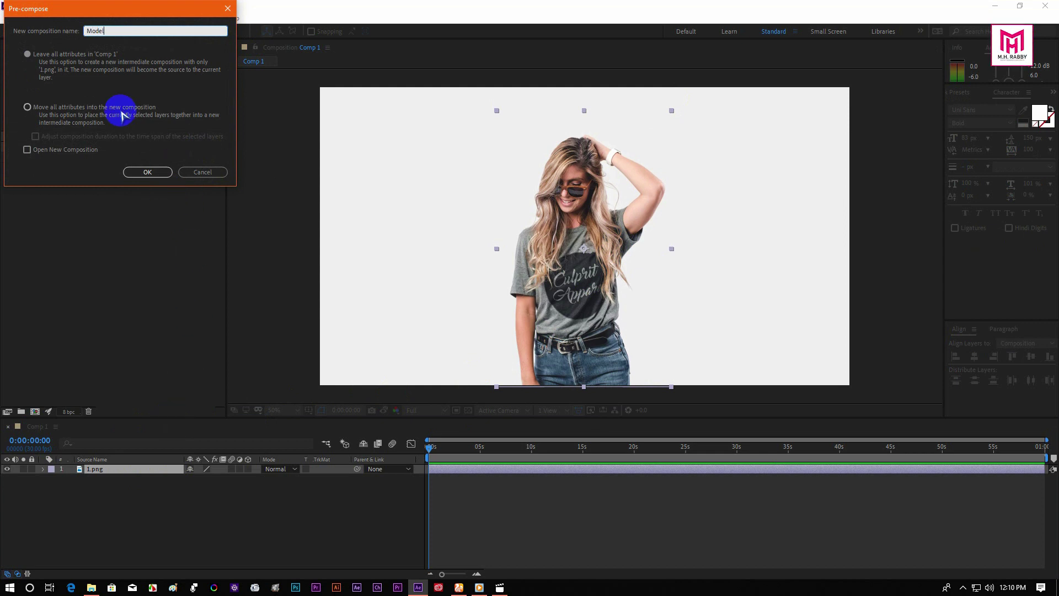
pyautogui.click(95, 117)
pyautogui.click(144, 171)
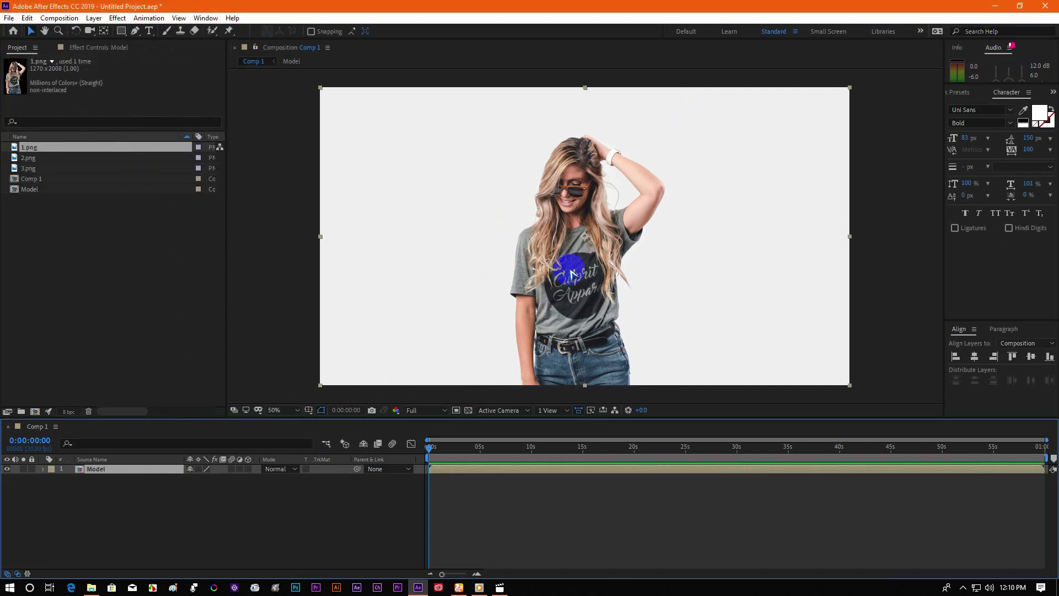
# Inside the Model composition, move the image to the right side of the frame and return to Comp 1.
pyautogui.doubleClick(133, 472)
pyautogui.moveTo(575, 268); pyautogui.dragTo(737, 275)
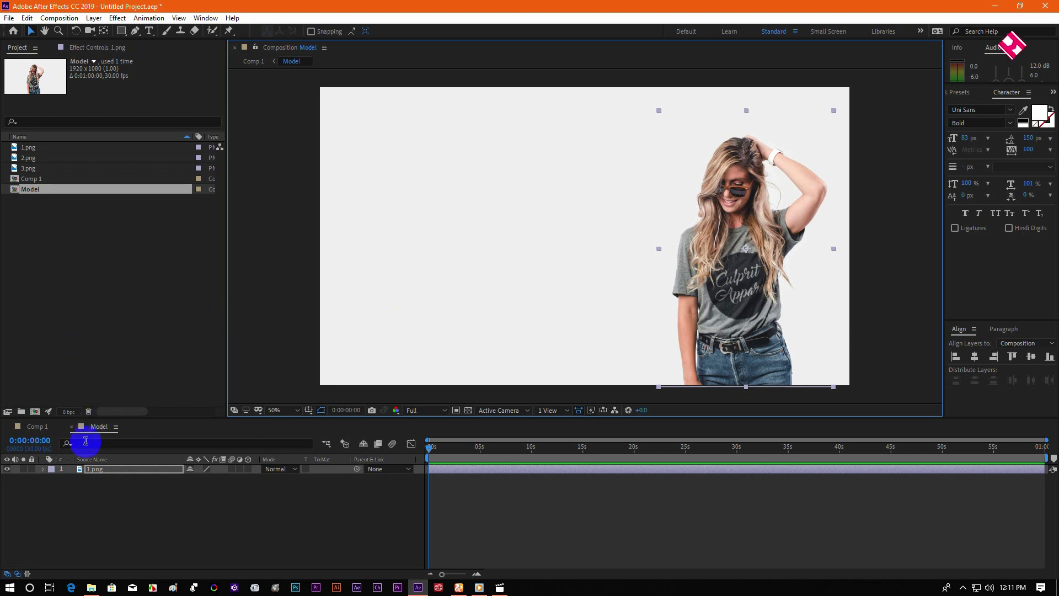
pyautogui.click(37, 427)
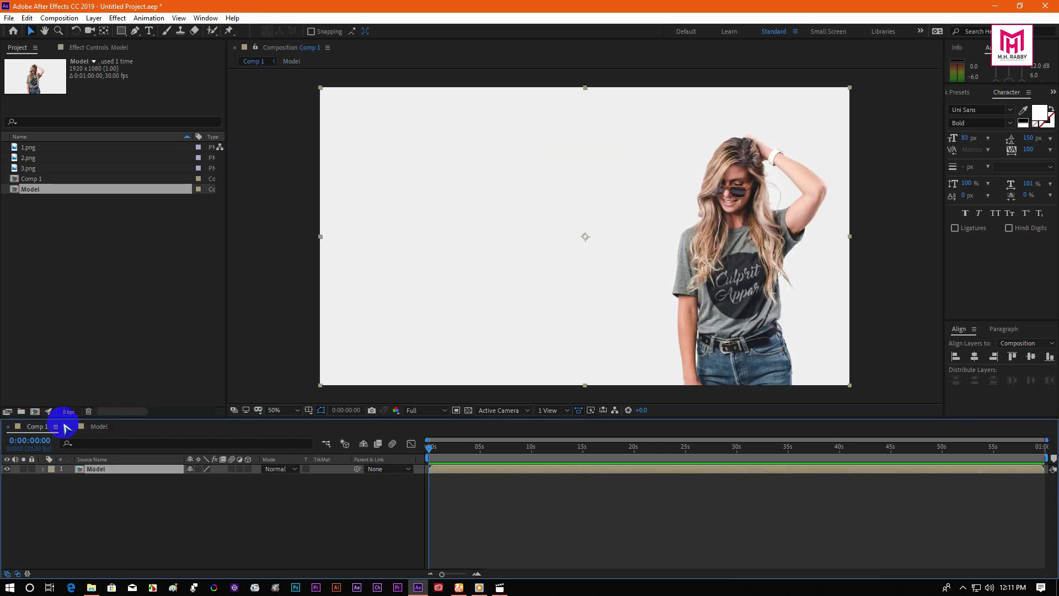
# With no layer selected, draw an unfilled rectangle with a yellow stroke around the model's body from chin to hips.
pyautogui.click(137, 490)
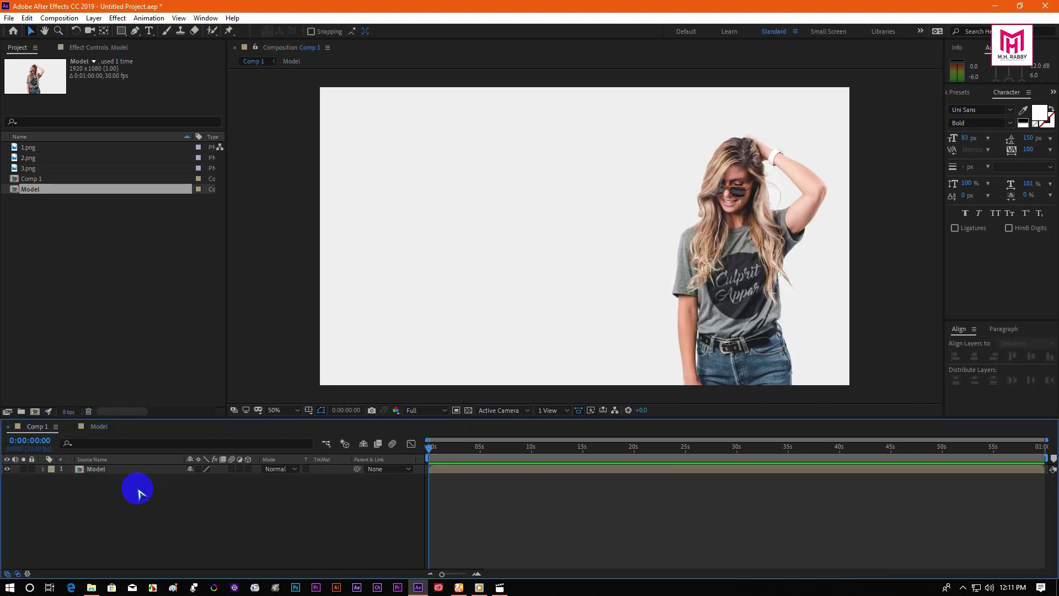
pyautogui.click(124, 32)
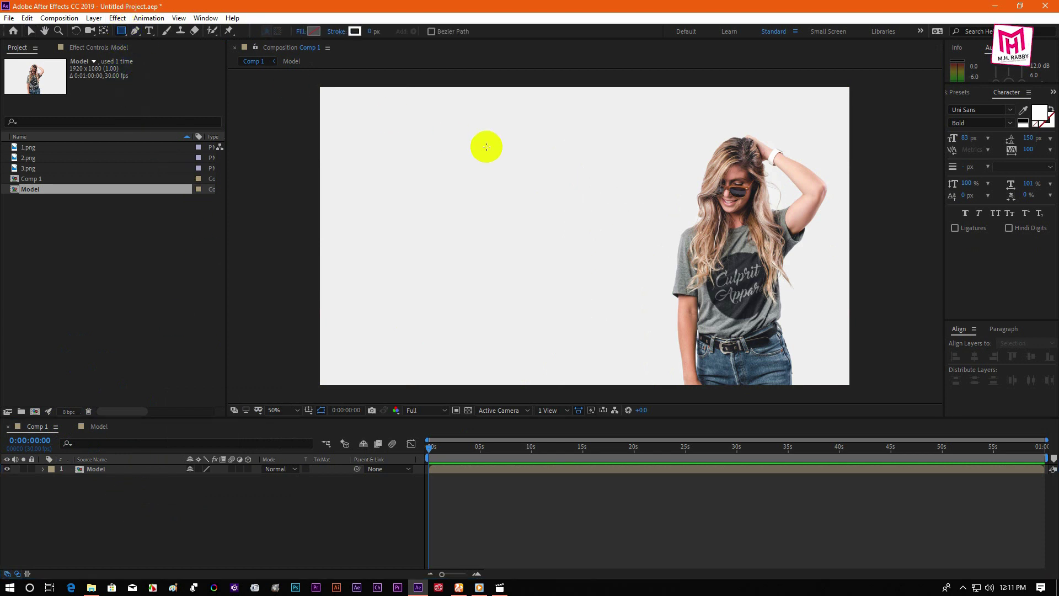
pyautogui.click(355, 32)
pyautogui.moveTo(269, 86); pyautogui.dragTo(521, 105)
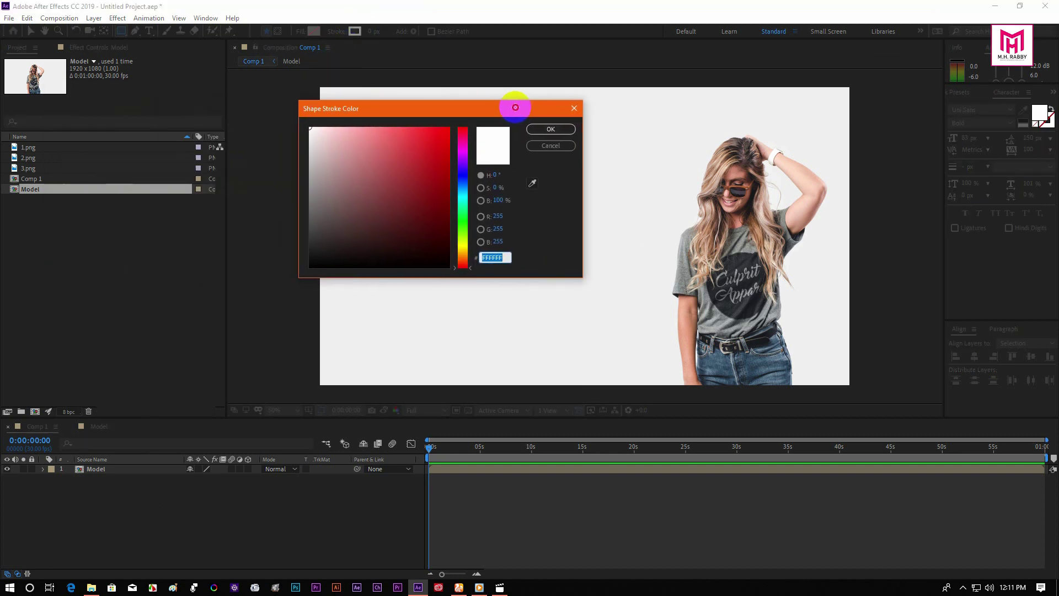
pyautogui.click(468, 248)
pyautogui.click(439, 130)
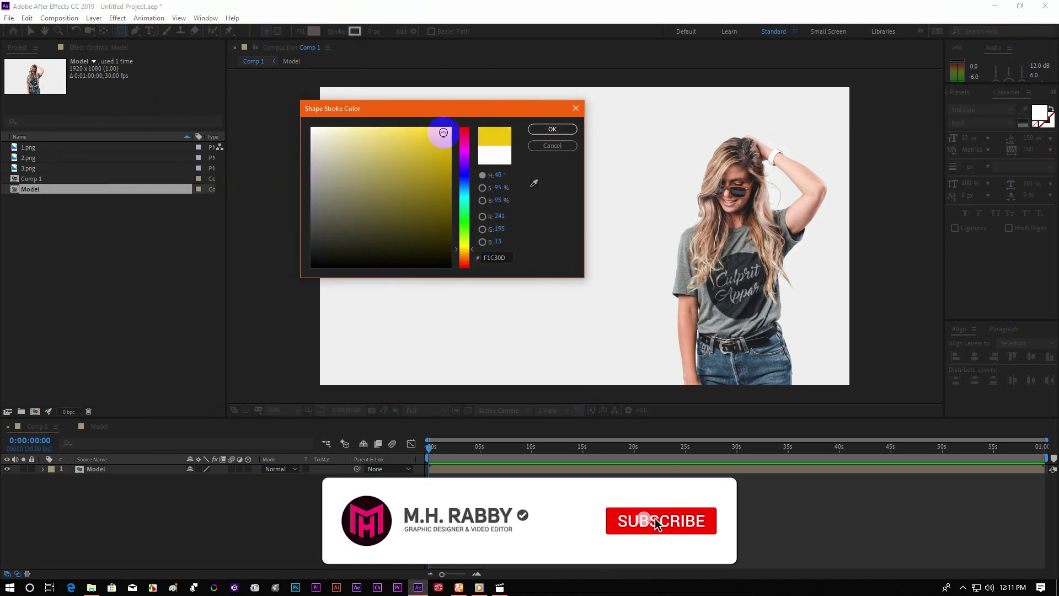
pyautogui.click(552, 129)
pyautogui.moveTo(662, 201); pyautogui.dragTo(808, 378)
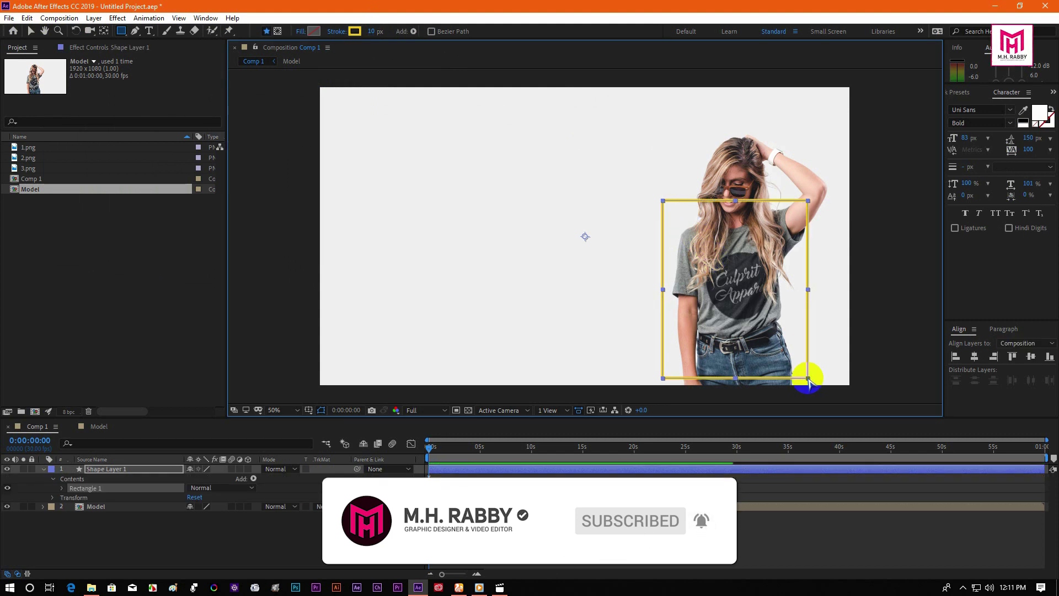
# Set the rectangle's stroke width to 15 px after trying 20 px and 17 px.
pyautogui.click(379, 32)
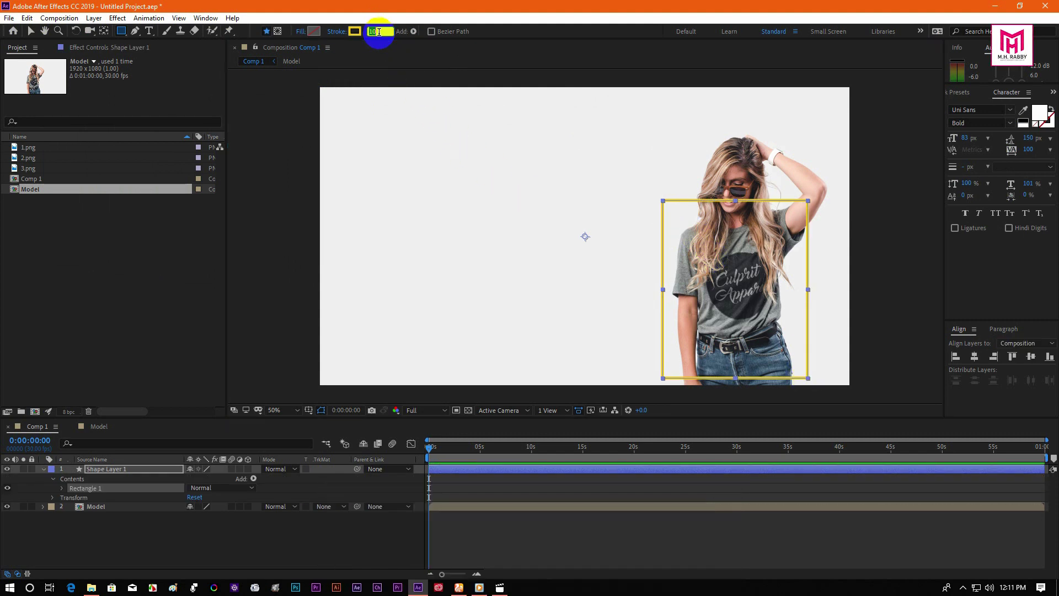
pyautogui.write('20')
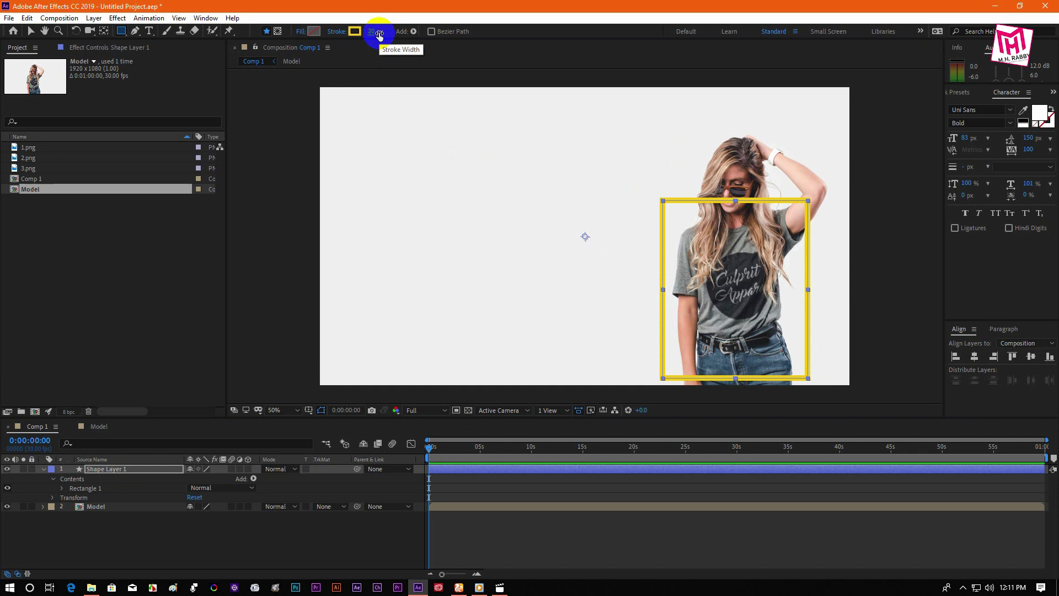
pyautogui.write('17')
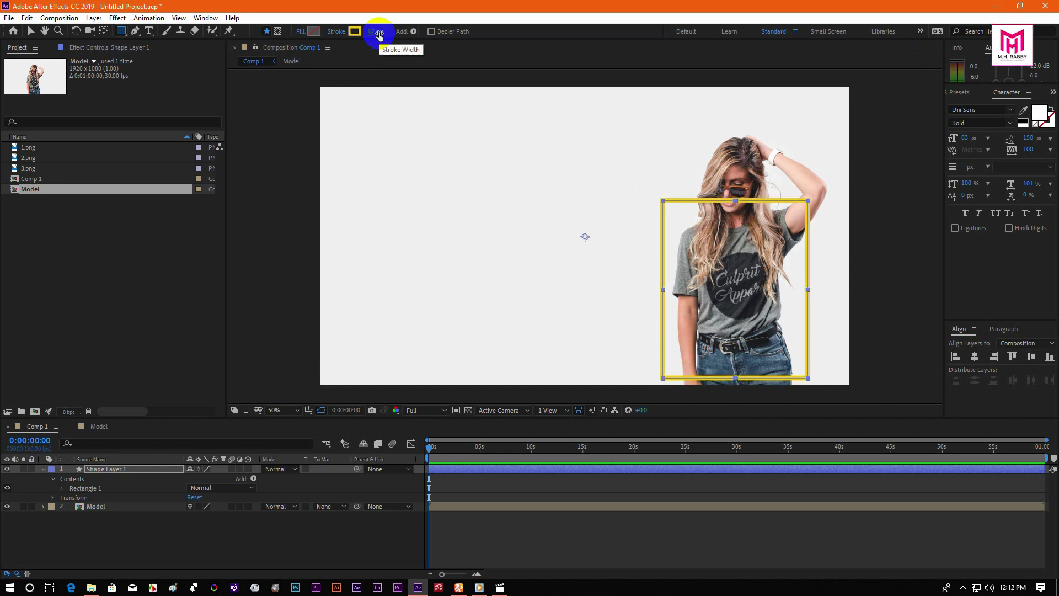
pyautogui.write('15')
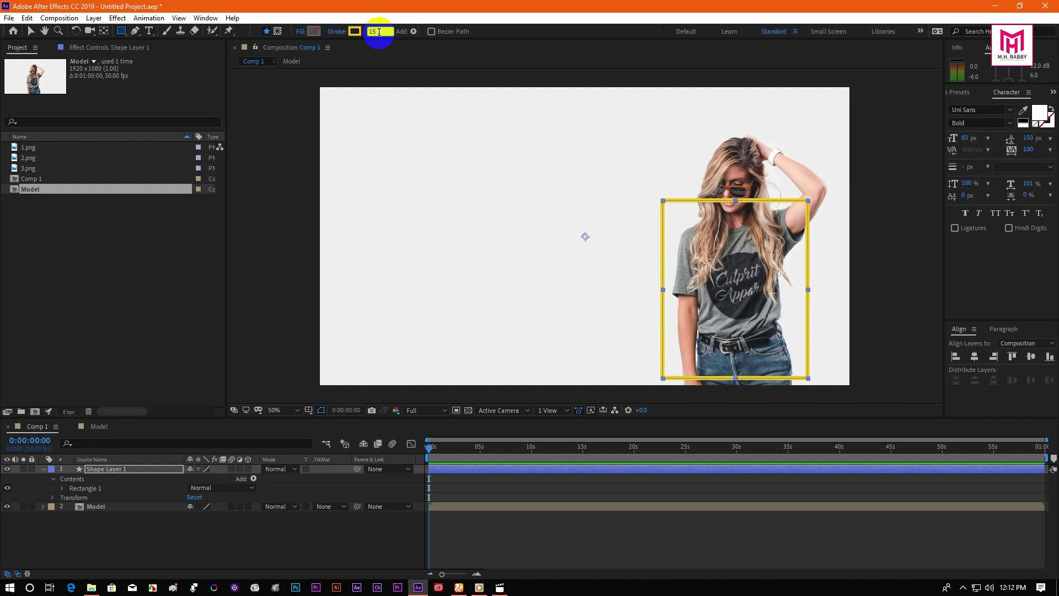
pyautogui.click(180, 546)
# Add Trim Paths to the rectangle's shape layer and expand its properties.
pyautogui.click(262, 486)
pyautogui.click(253, 478)
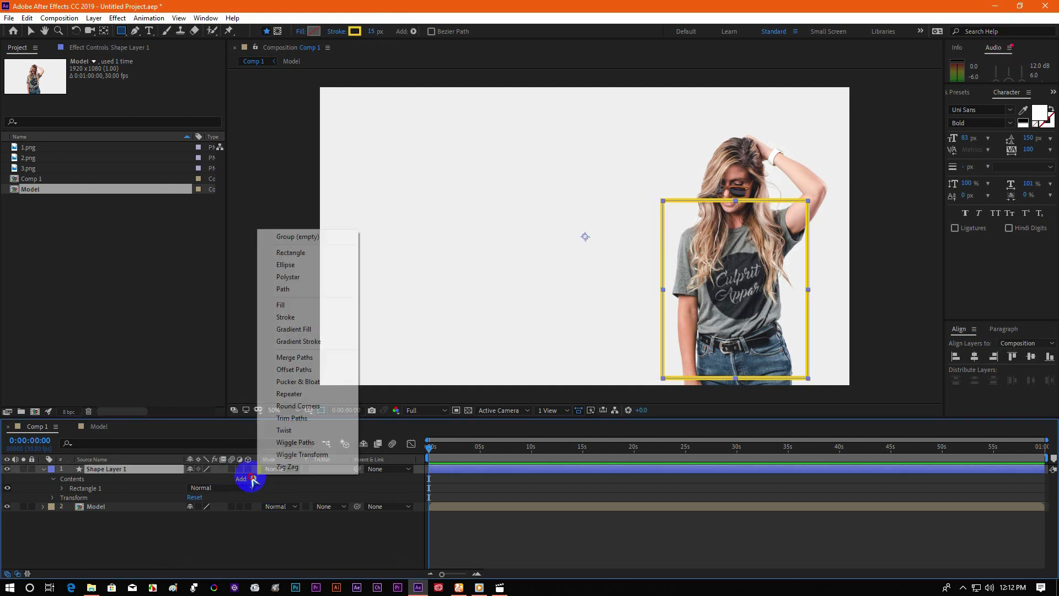
pyautogui.click(298, 419)
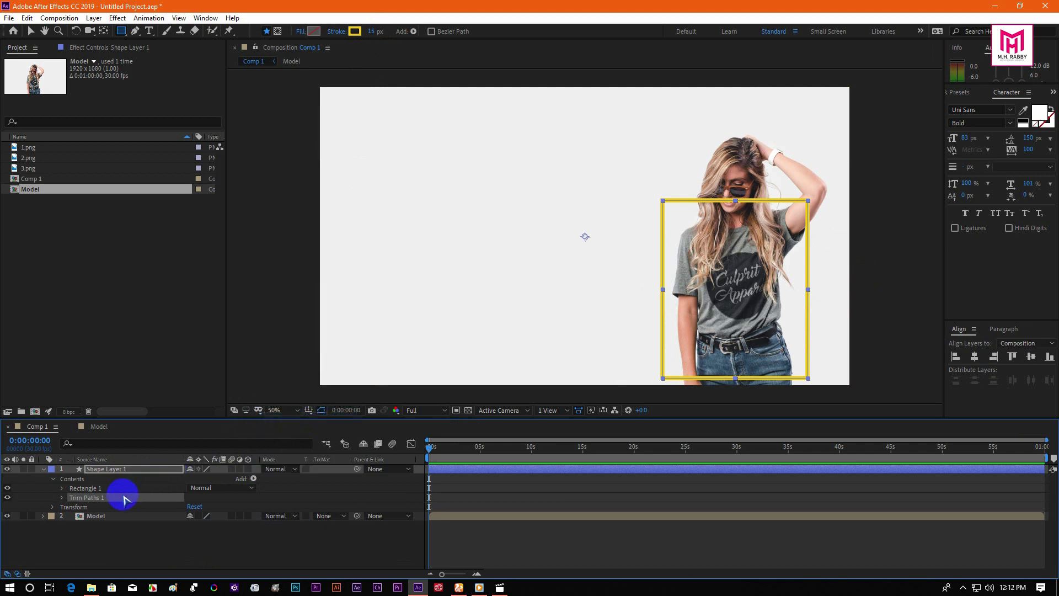
pyautogui.click(62, 498)
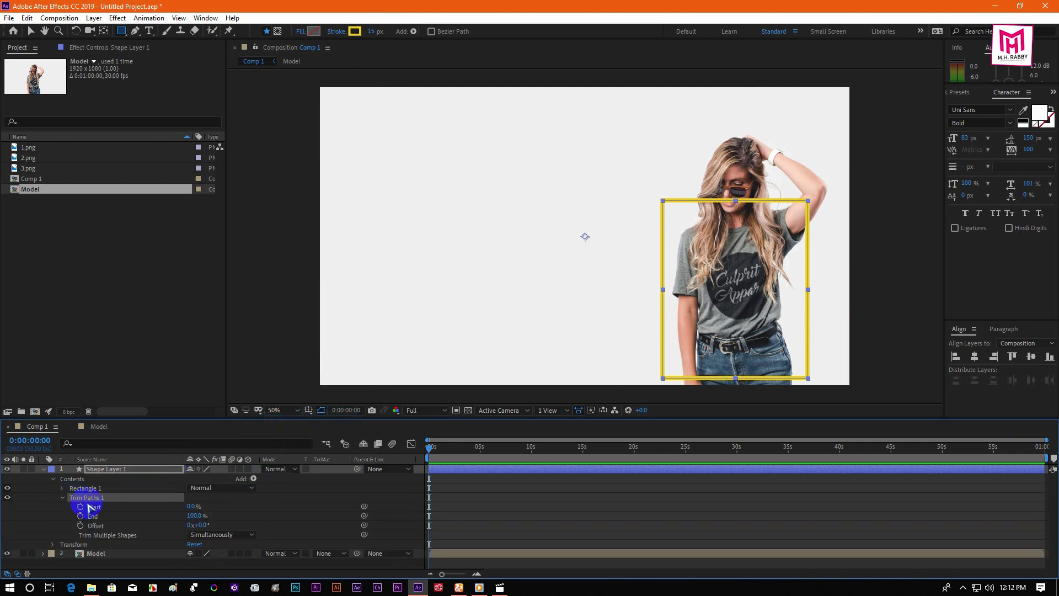
# At 0:00:01:00, set Trim Paths Start and End to 0% and add a keyframe for End.
pyautogui.press('=')
pyautogui.press('=')
pyautogui.moveTo(508, 449); pyautogui.dragTo(493, 449)
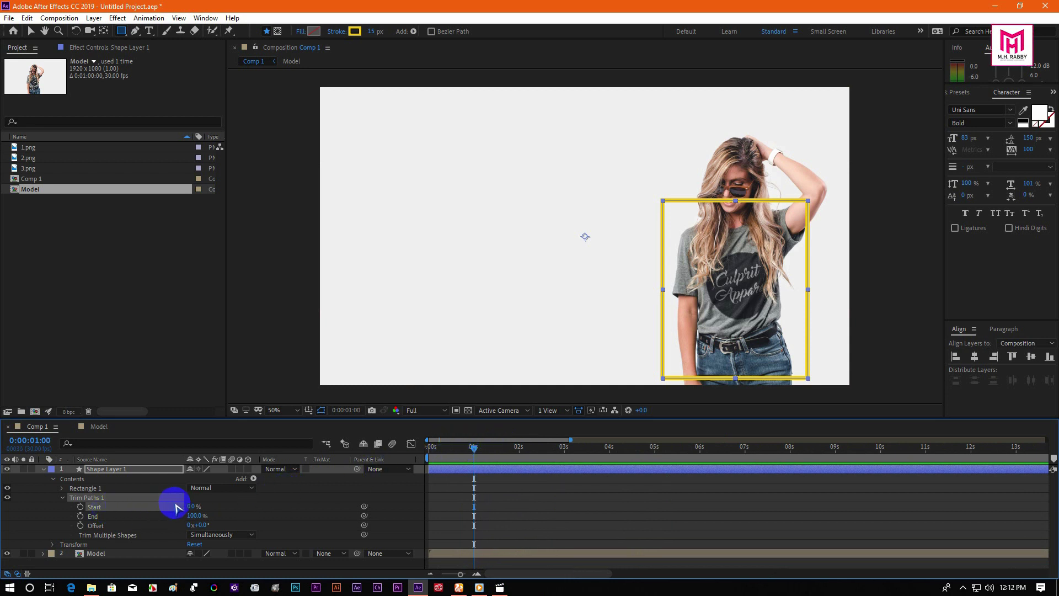
pyautogui.moveTo(190, 507); pyautogui.dragTo(269, 520)
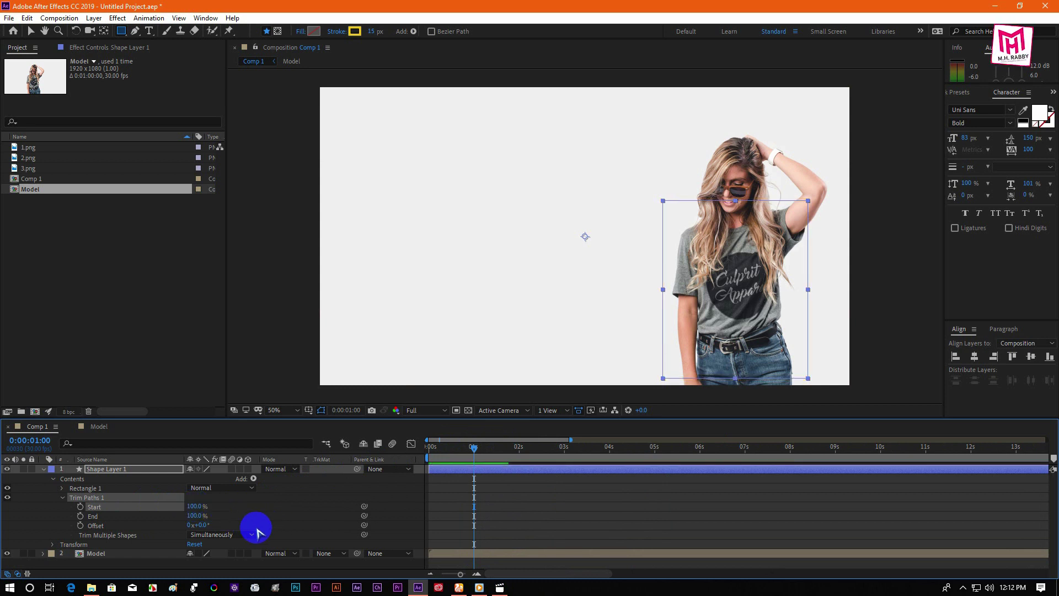
pyautogui.moveTo(198, 516); pyautogui.dragTo(139, 526)
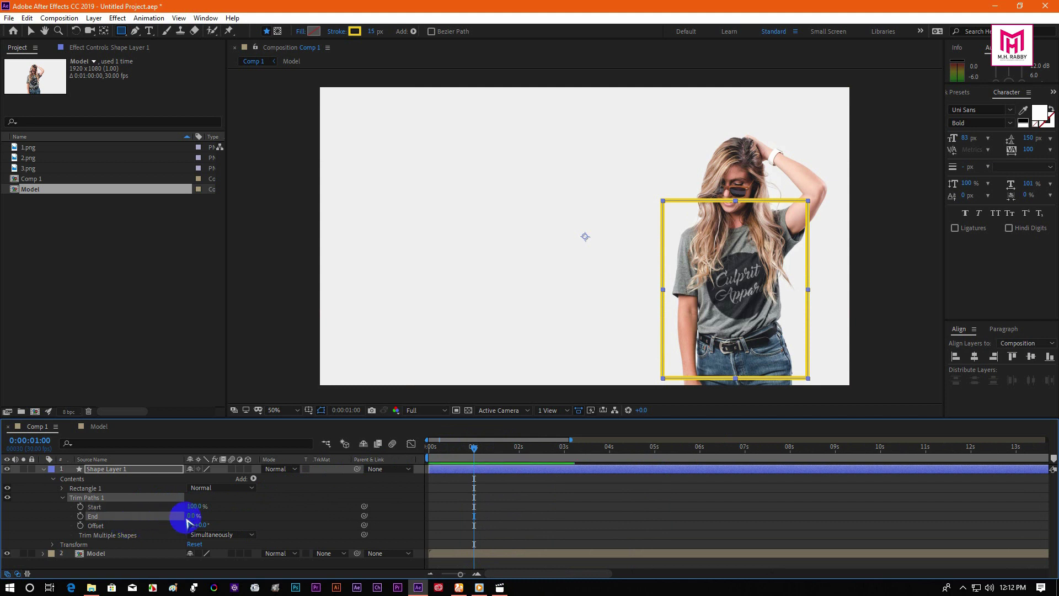
pyautogui.moveTo(197, 505); pyautogui.dragTo(134, 520)
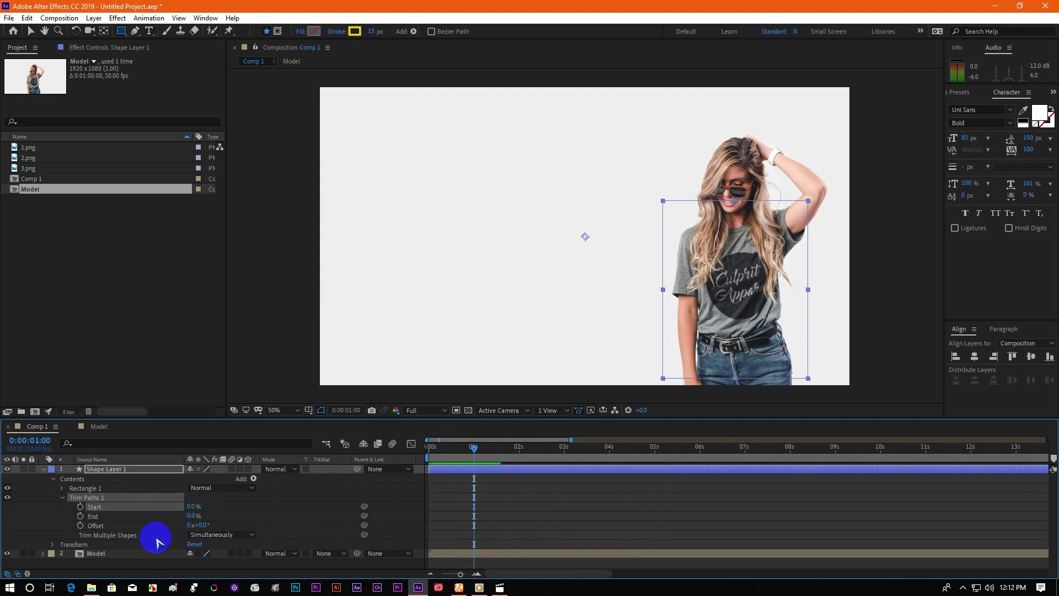
pyautogui.click(81, 515)
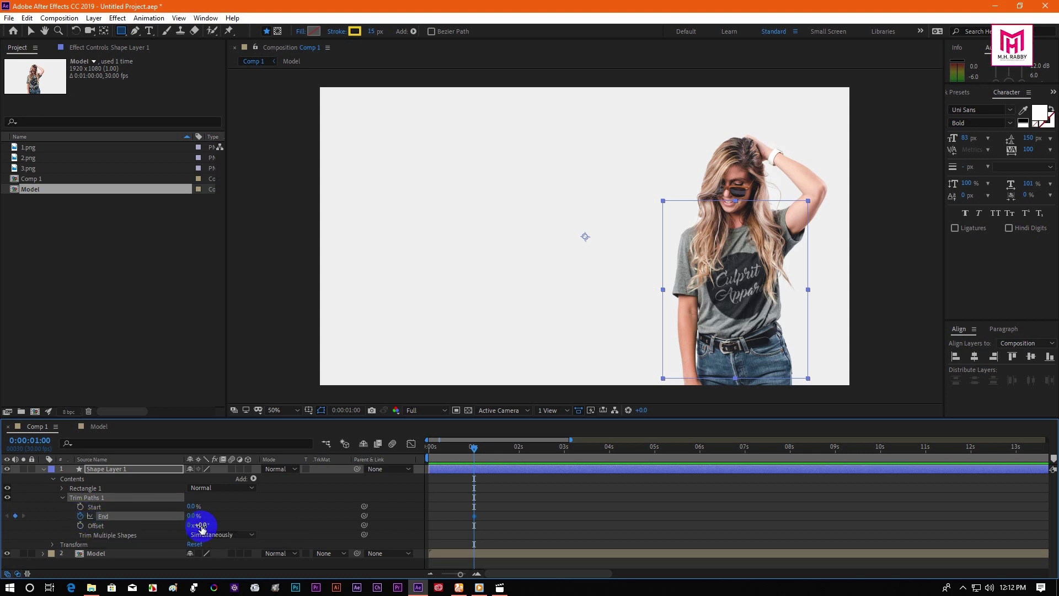
# Set Trim Paths End to 100% at 0:00:02:29 and add a hold keyframe with the same value at 0:00:04:01.
pyautogui.moveTo(515, 449); pyautogui.dragTo(562, 446)
pyautogui.moveTo(193, 516); pyautogui.dragTo(277, 521)
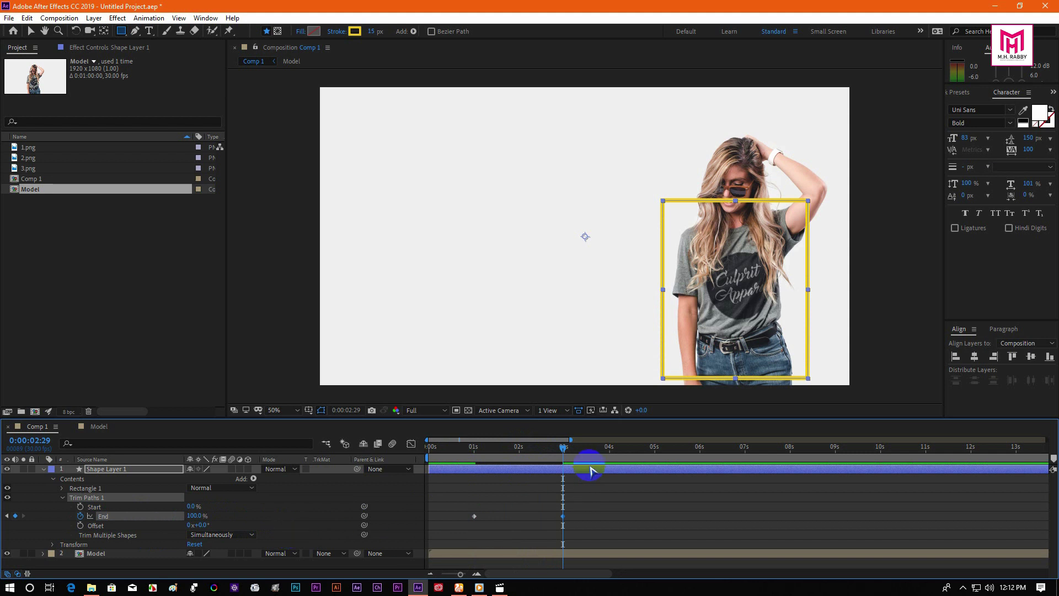
pyautogui.moveTo(565, 451); pyautogui.dragTo(621, 465)
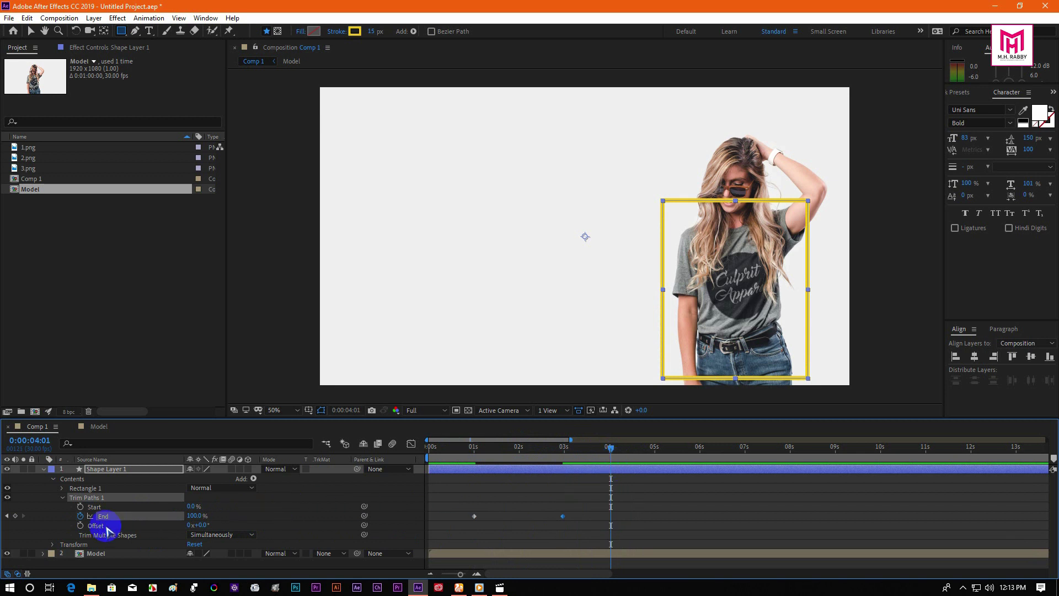
pyautogui.click(15, 515)
# At 0:00:06:01, set Trim Paths End to 0% and preview the rectangle drawing on and off.
pyautogui.moveTo(610, 448); pyautogui.dragTo(684, 466)
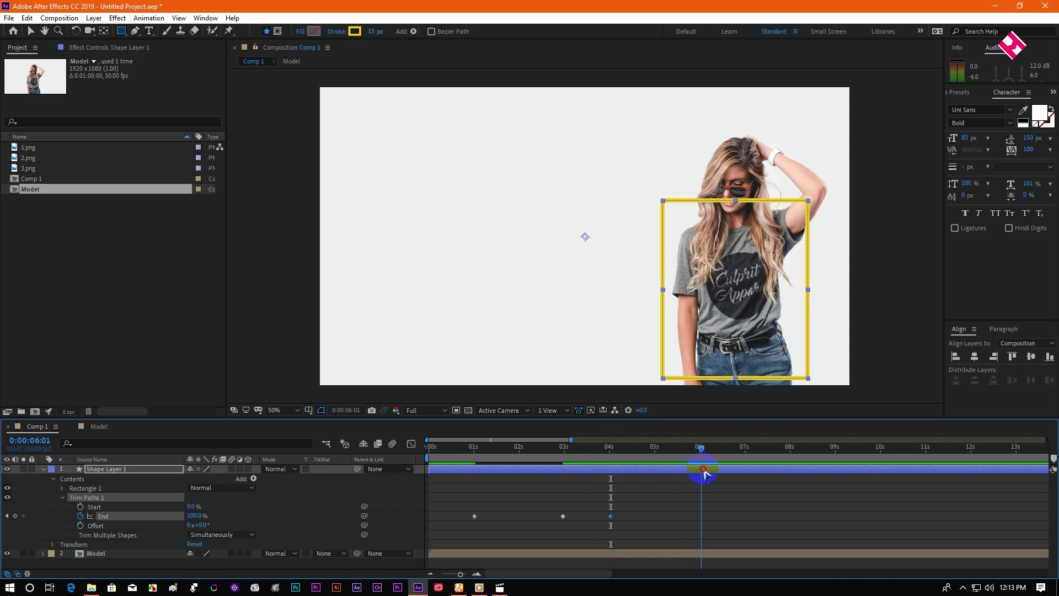
pyautogui.click(194, 515)
pyautogui.write('0')
pyautogui.press('Return')
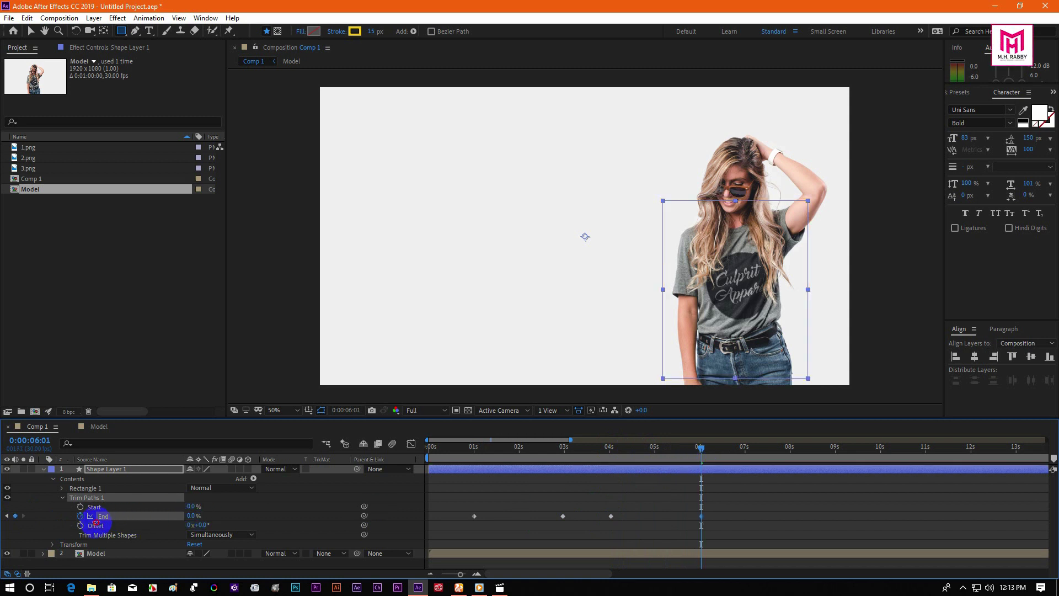
pyautogui.press('space')
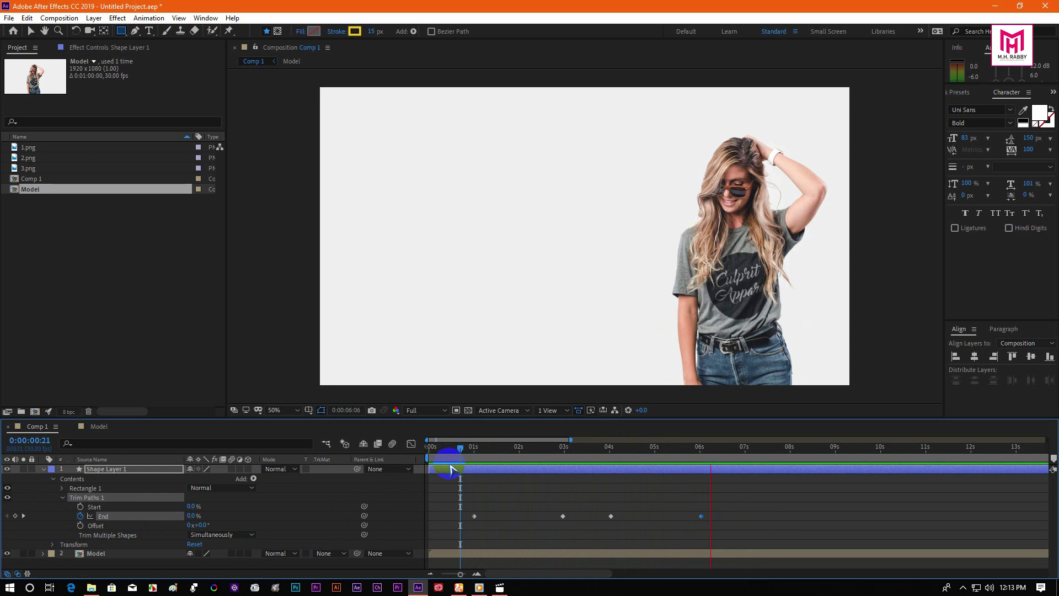
# Apply Easy Ease to all four End keyframes and adjust their speed curve in the Graph Editor.
pyautogui.click(622, 448)
pyautogui.moveTo(723, 506); pyautogui.dragTo(454, 532)
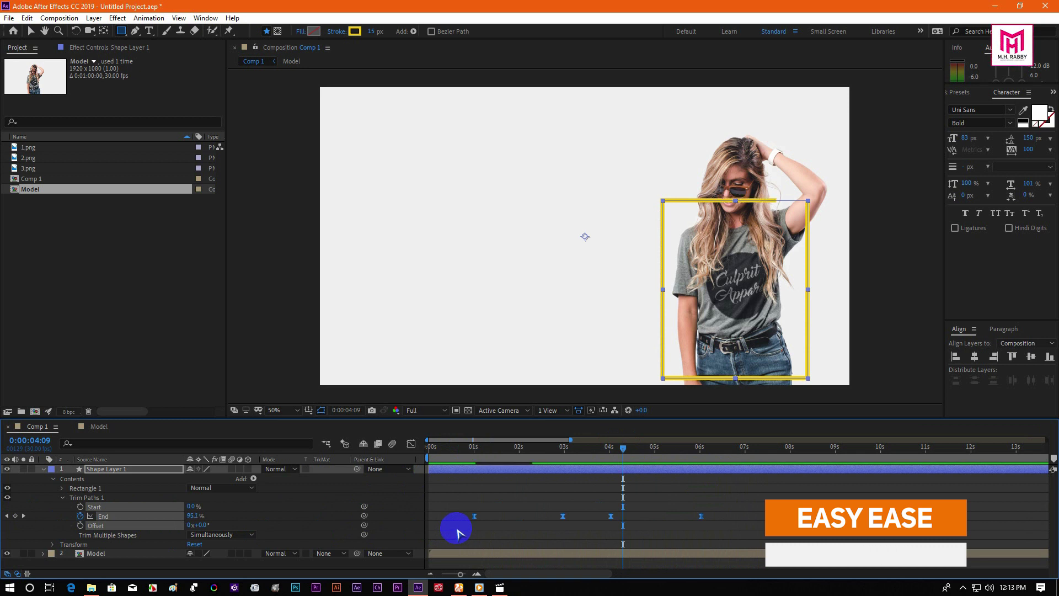
pyautogui.click(411, 444)
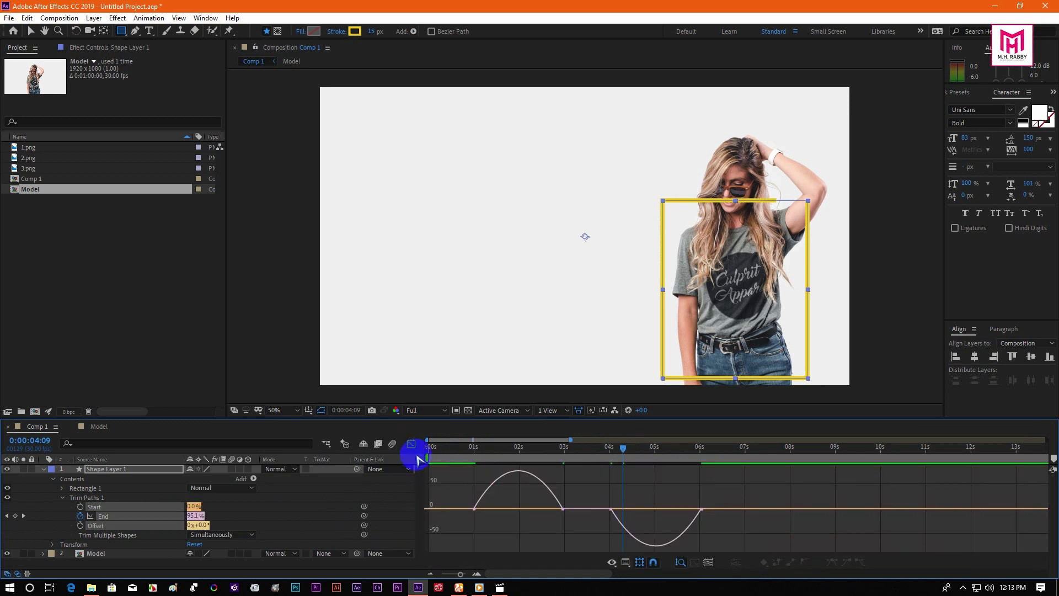
pyautogui.moveTo(711, 487); pyautogui.dragTo(522, 512)
pyautogui.click(411, 444)
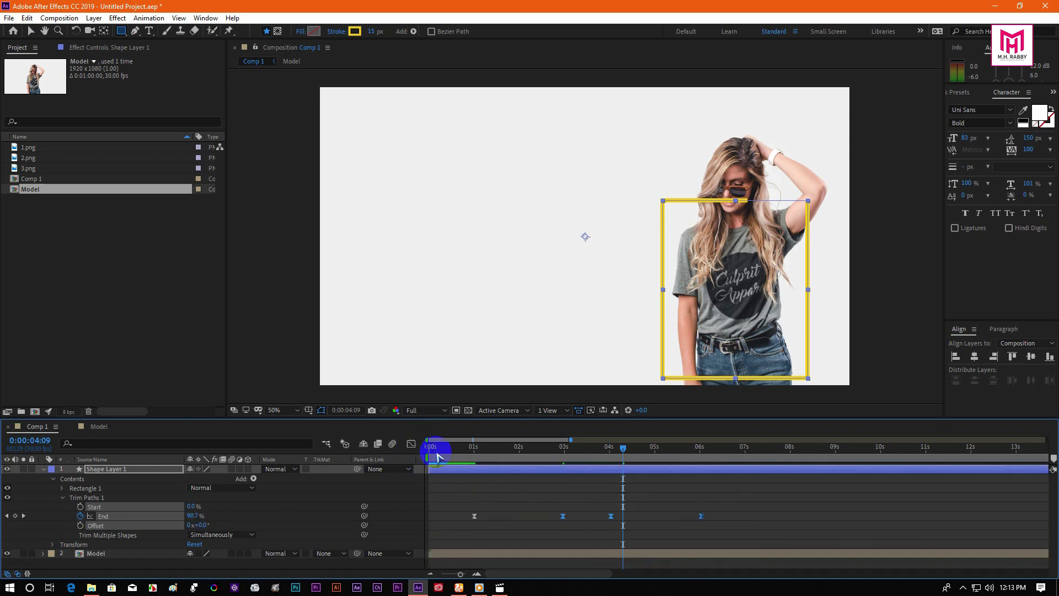
# Preview the eased rectangle animation from just before its first keyframe.
pyautogui.moveTo(485, 453); pyautogui.dragTo(466, 453)
pyautogui.press('space')
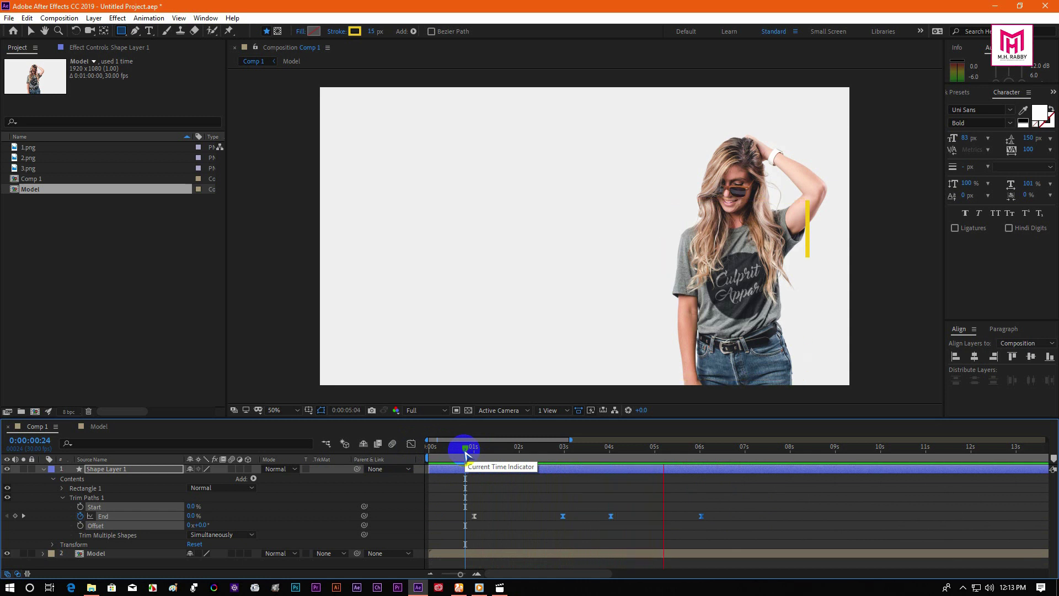
pyautogui.press('space')
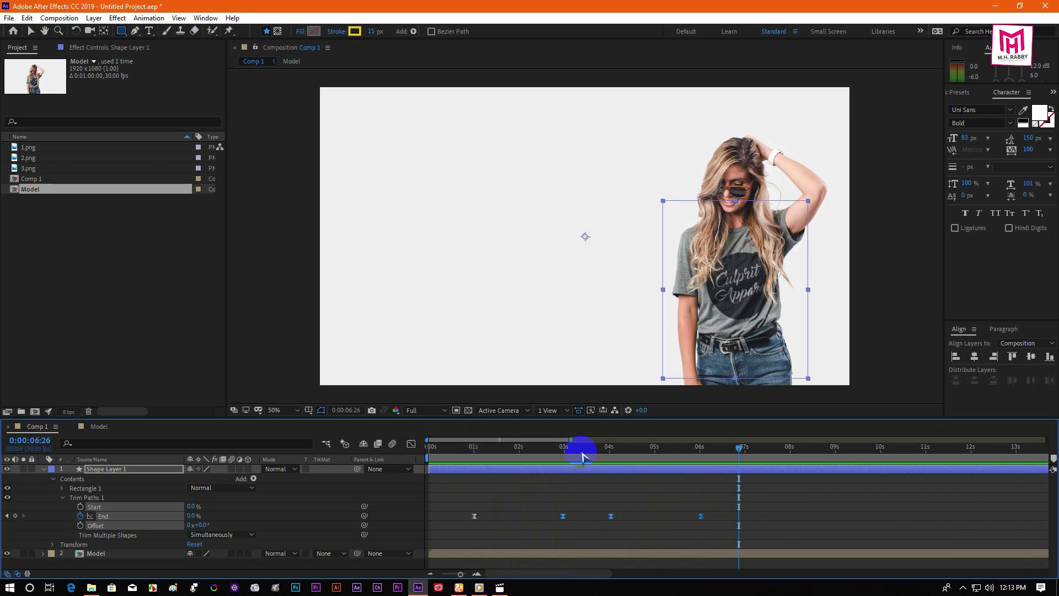
# Shift the last two End keyframes to just after 5 s and 7 s, preview the timing, and collapse the shape layer.
pyautogui.moveTo(714, 505); pyautogui.dragTo(659, 518)
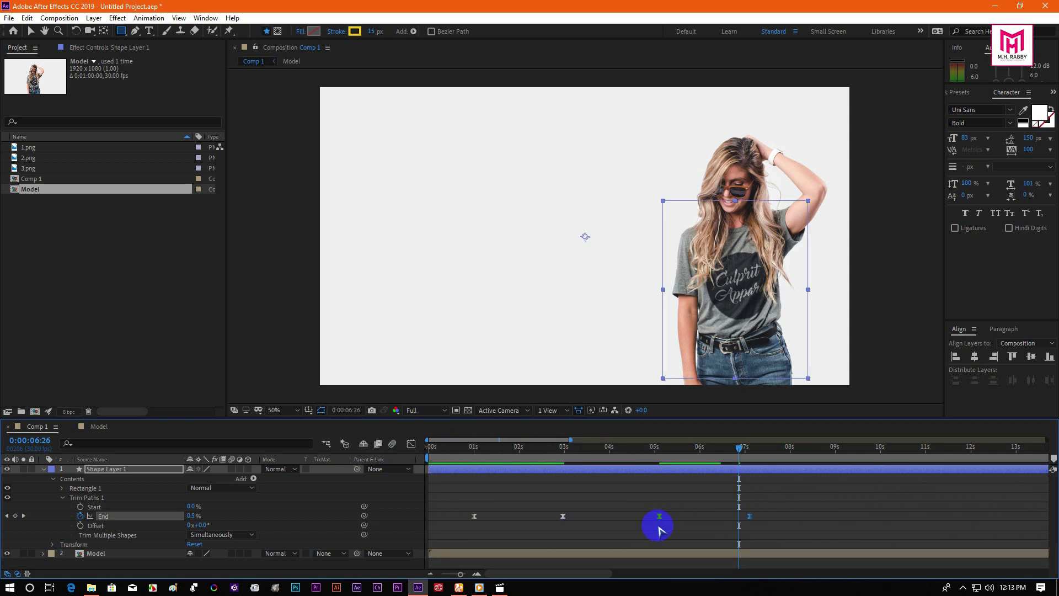
pyautogui.moveTo(506, 446); pyautogui.dragTo(470, 457)
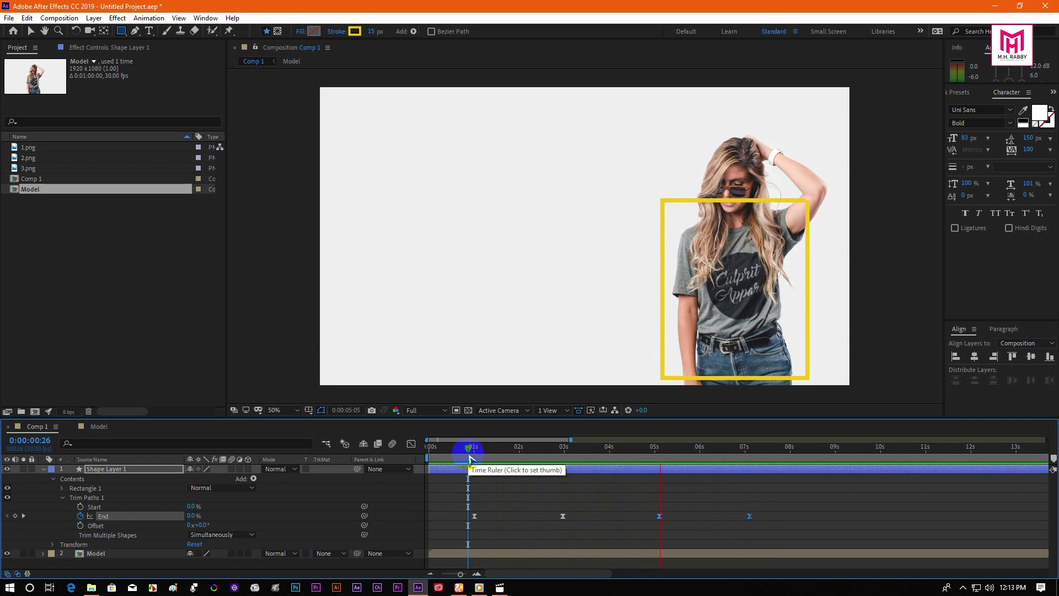
pyautogui.moveTo(687, 452)
pyautogui.mouseDown()
pyautogui.moveTo(722, 448)
pyautogui.moveTo(644, 453)
pyautogui.mouseUp()
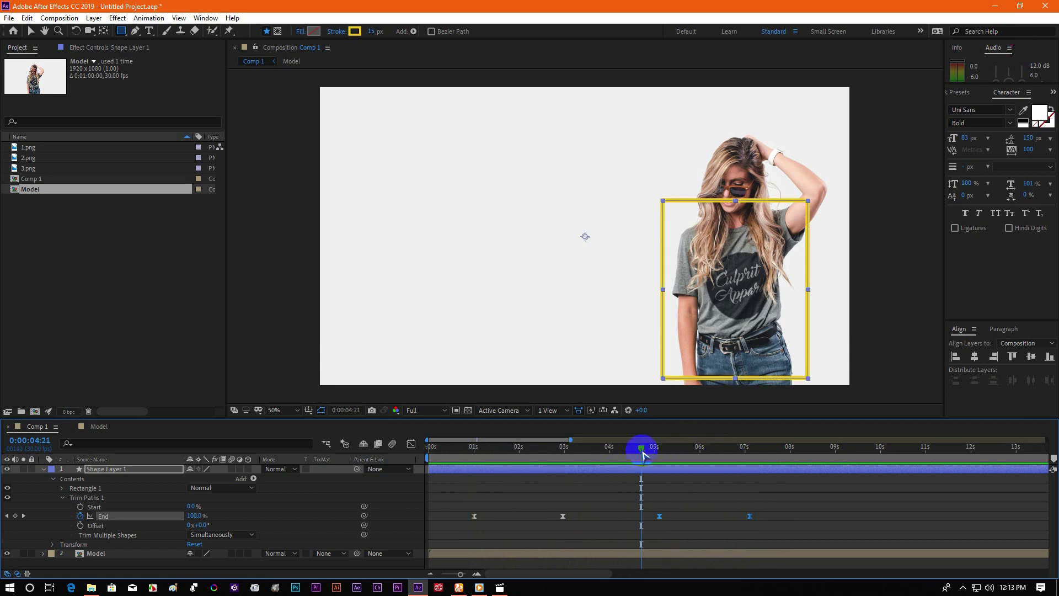
pyautogui.click(654, 487)
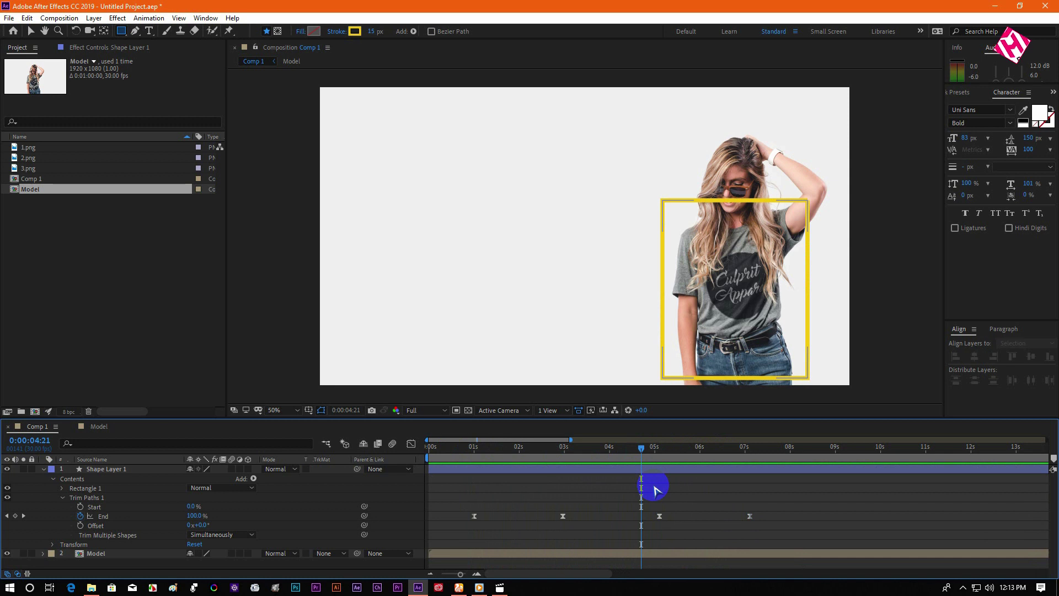
pyautogui.click(44, 469)
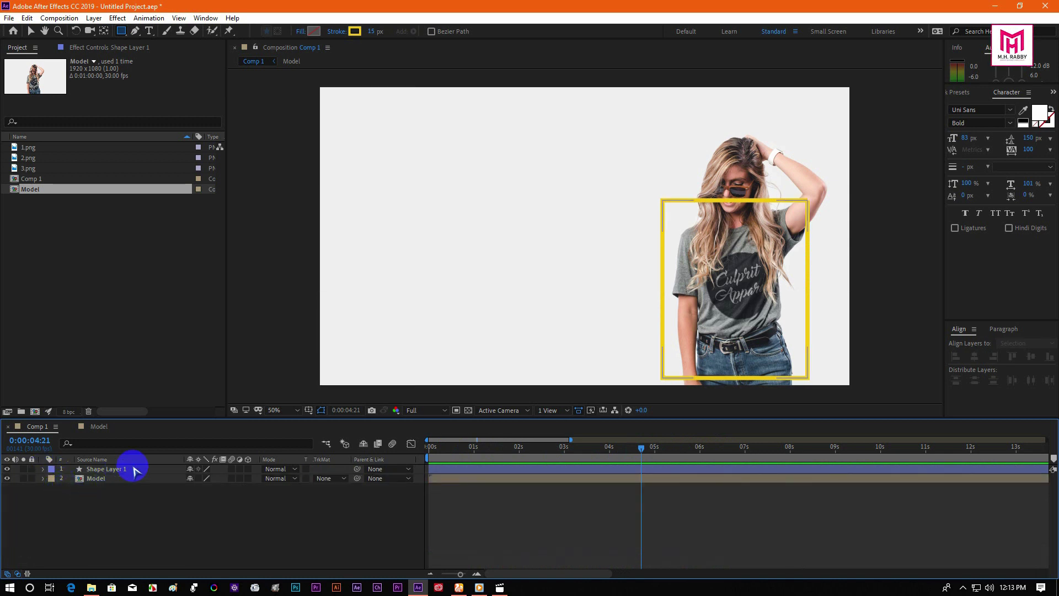
# Add the text "$999" in the empty area beside the model and colour it dark grey 3D3D3D.
pyautogui.click(149, 31)
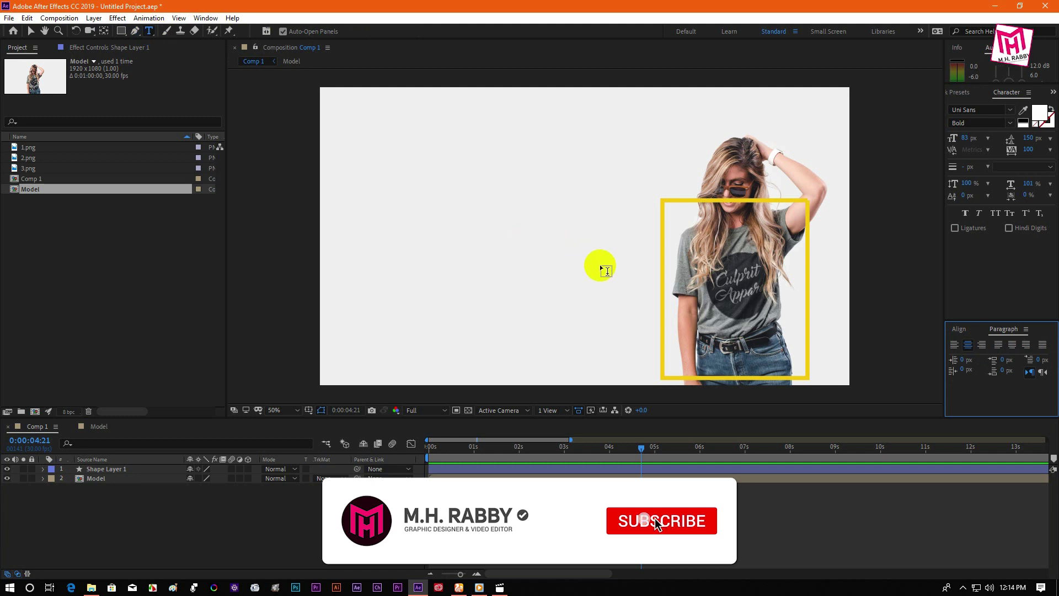
pyautogui.click(553, 279)
pyautogui.write('$999')
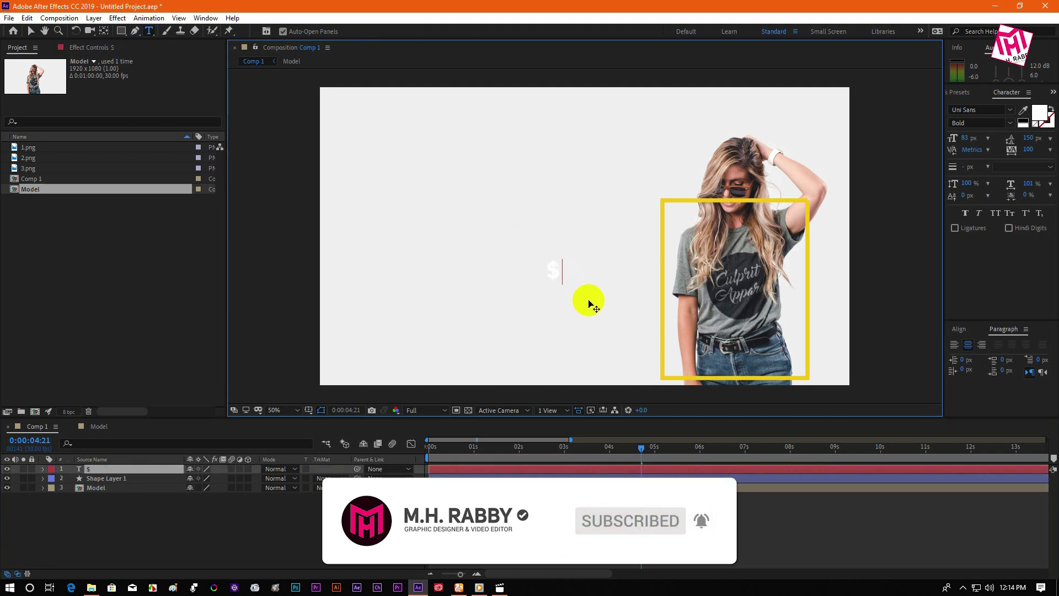
pyautogui.hotkey('ctrl', 'a')
pyautogui.click(1038, 113)
pyautogui.moveTo(190, 270); pyautogui.dragTo(174, 283)
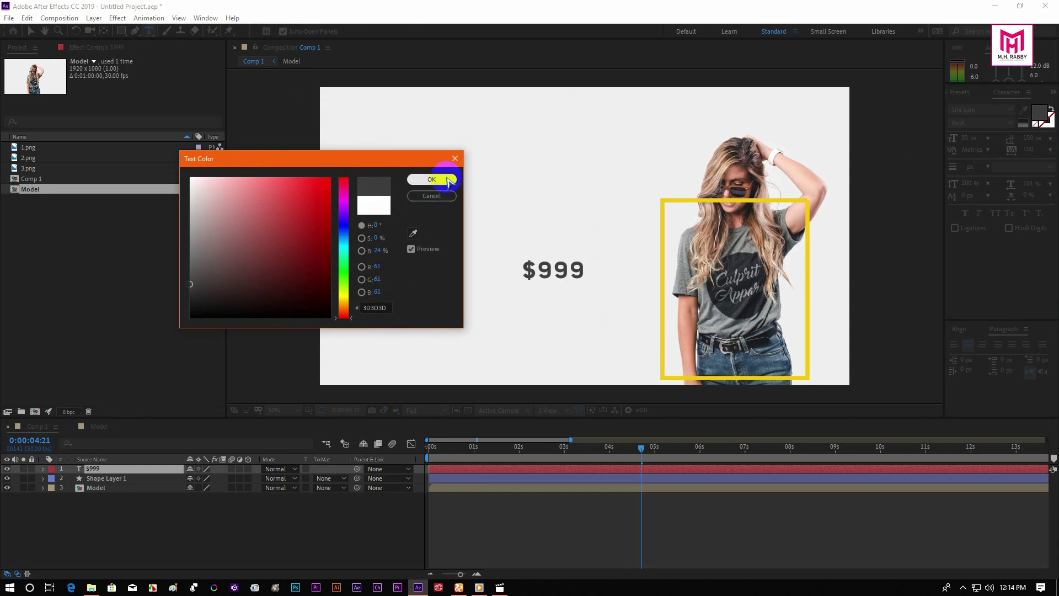
pyautogui.click(436, 179)
# Create a new full-frame solid layer in white, FFFFFF.
pyautogui.rightClick(153, 540)
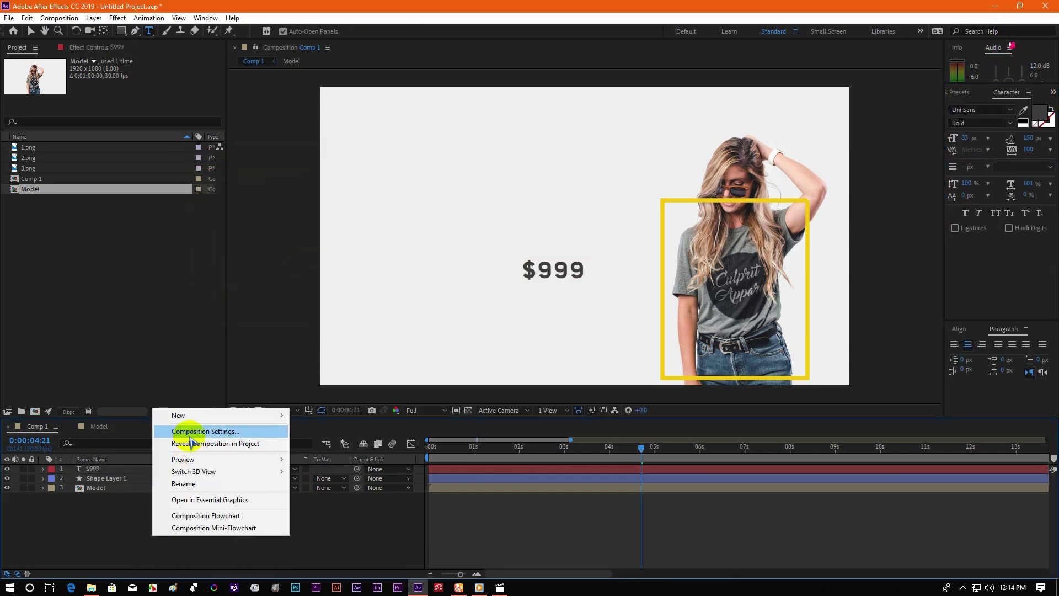
pyautogui.click(222, 418)
pyautogui.click(312, 444)
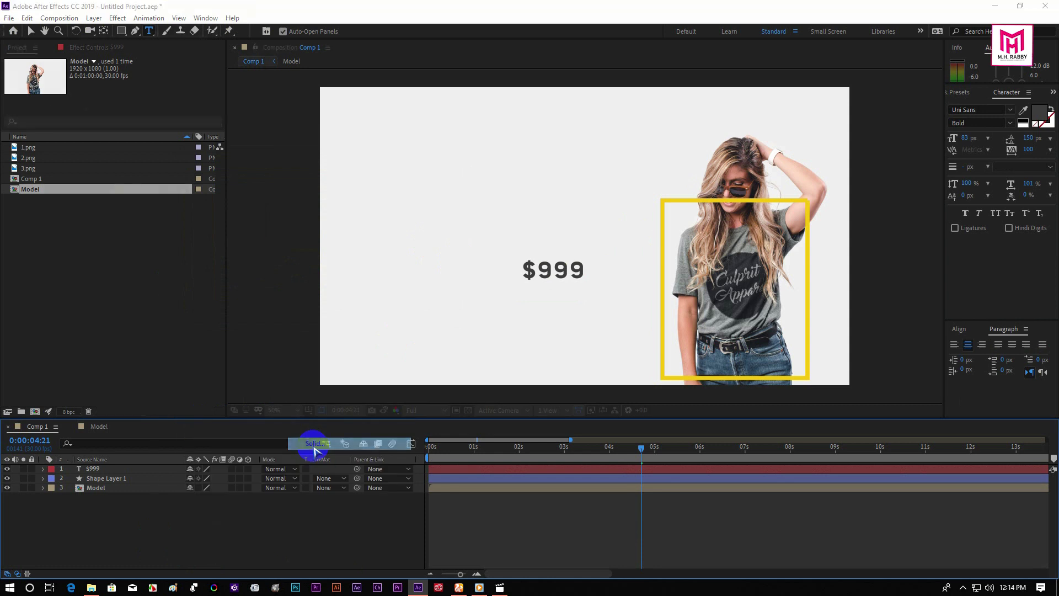
pyautogui.click(127, 192)
pyautogui.write('FFFFFF')
pyautogui.click(431, 179)
pyautogui.click(190, 223)
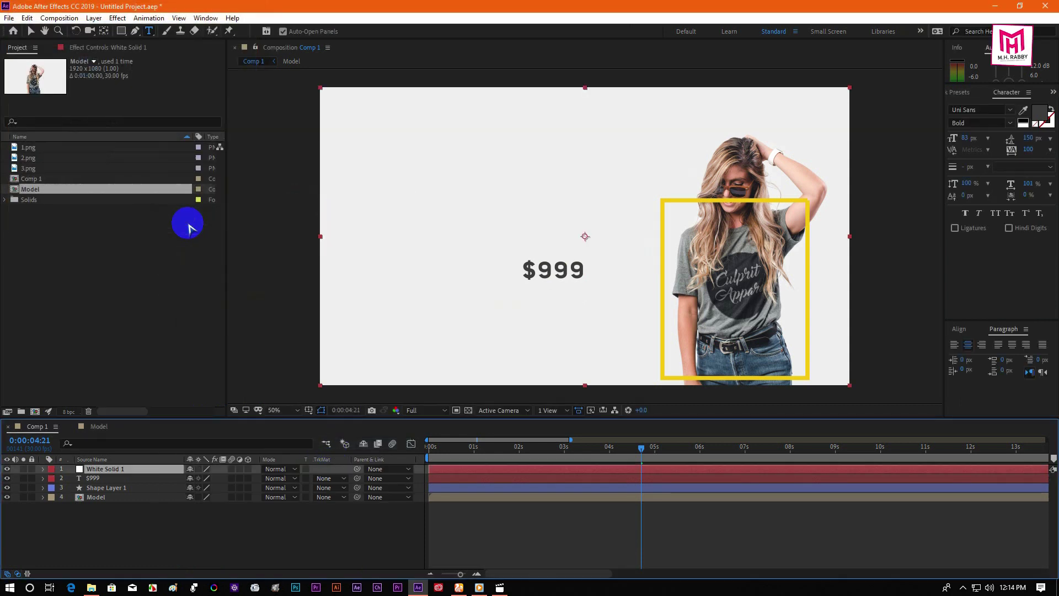
# Move the white solid below the Model layer as the background and toggle its visibility to check it.
pyautogui.click(313, 526)
pyautogui.moveTo(121, 472); pyautogui.dragTo(118, 524)
pyautogui.click(122, 524)
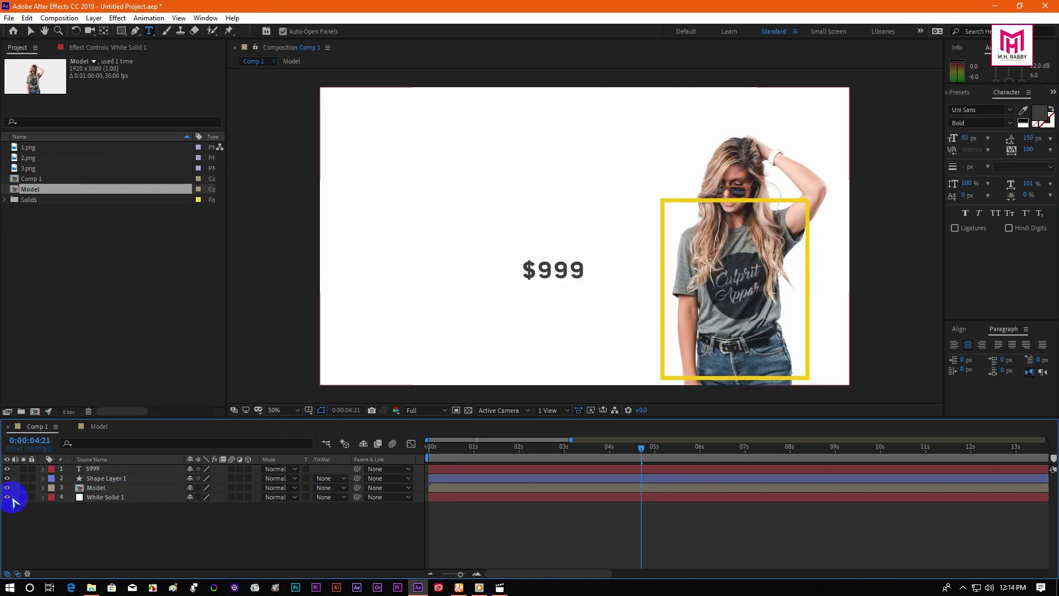
pyautogui.click(7, 496)
pyautogui.click(8, 497)
# Move the $999 text so its last digit overlaps the lower part of the yellow frame's left edge.
pyautogui.press('v')
pyautogui.click(544, 257)
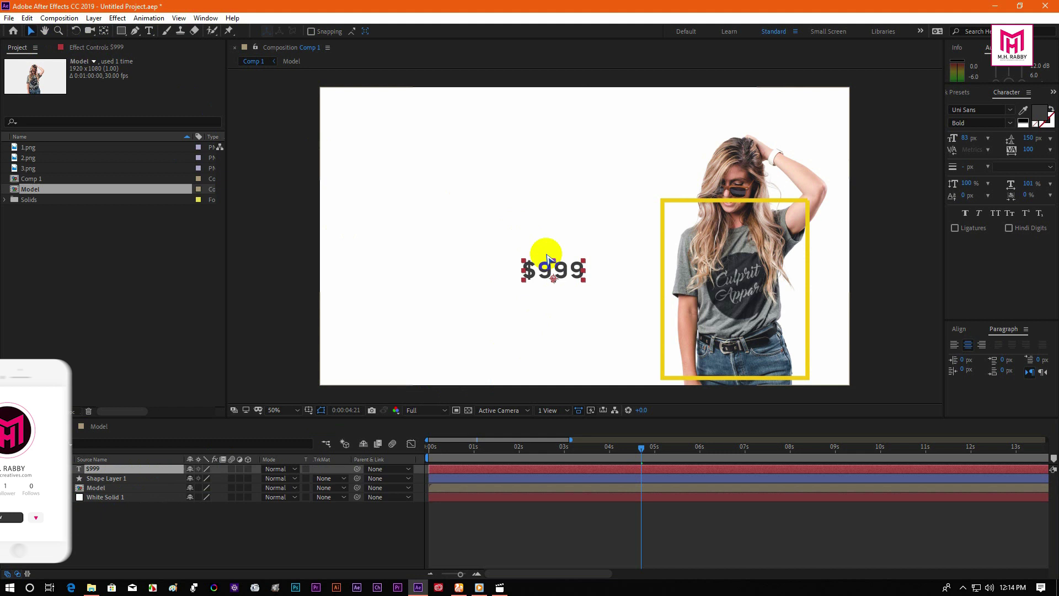
pyautogui.moveTo(571, 278); pyautogui.dragTo(612, 229)
pyautogui.press('.')
pyautogui.scroll(-2, 607, 248)
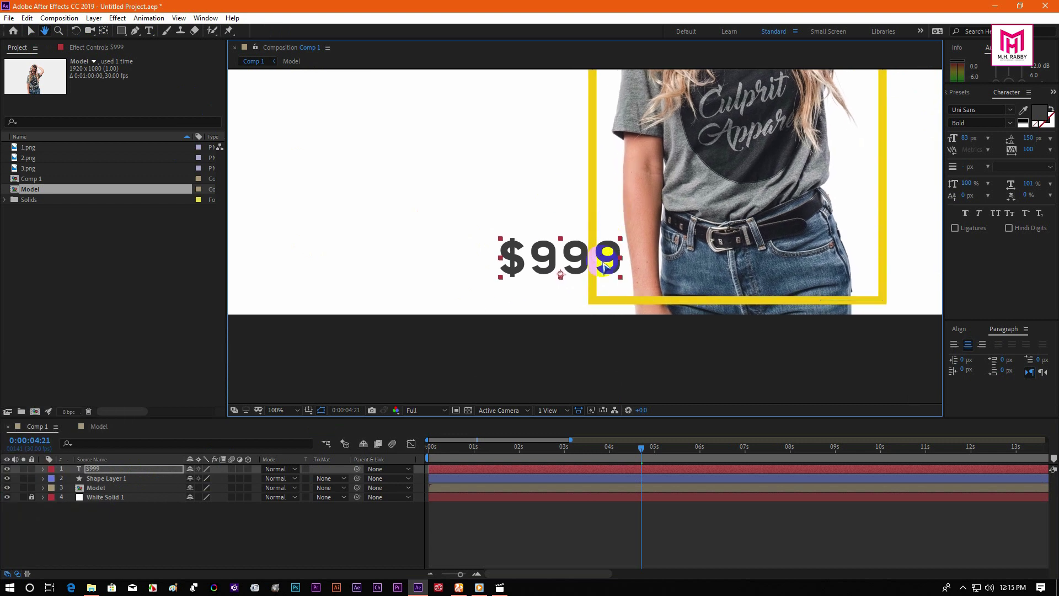
pyautogui.moveTo(583, 270); pyautogui.dragTo(559, 306)
# Place the yellow rectangle's layer above the $999 text and pre-compose it, moving all attributes into the new composition.
pyautogui.click(95, 479)
pyautogui.moveTo(97, 482); pyautogui.dragTo(95, 468)
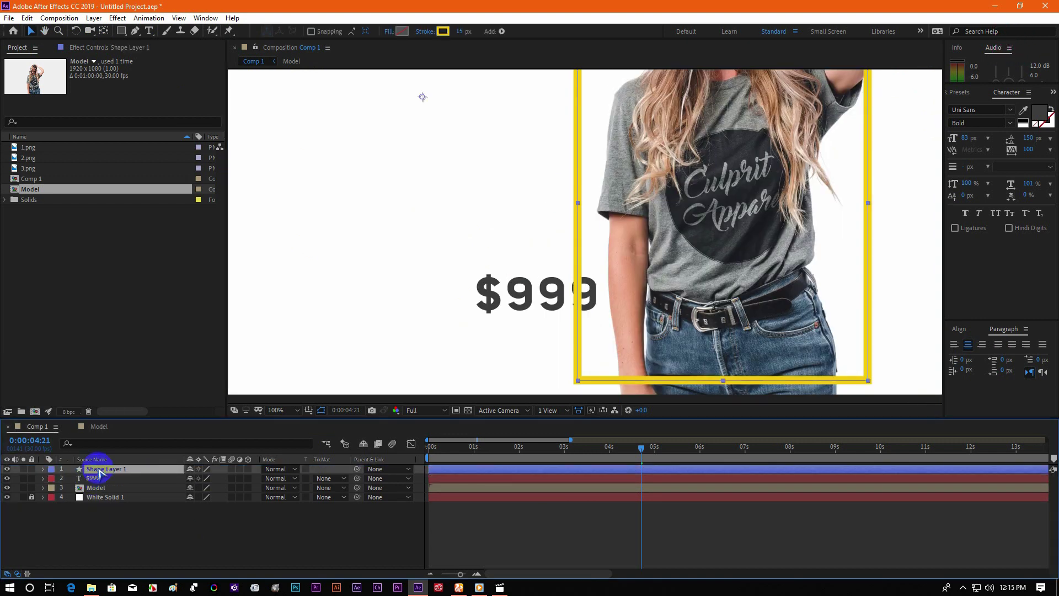
pyautogui.press(',')
pyautogui.rightClick(122, 473)
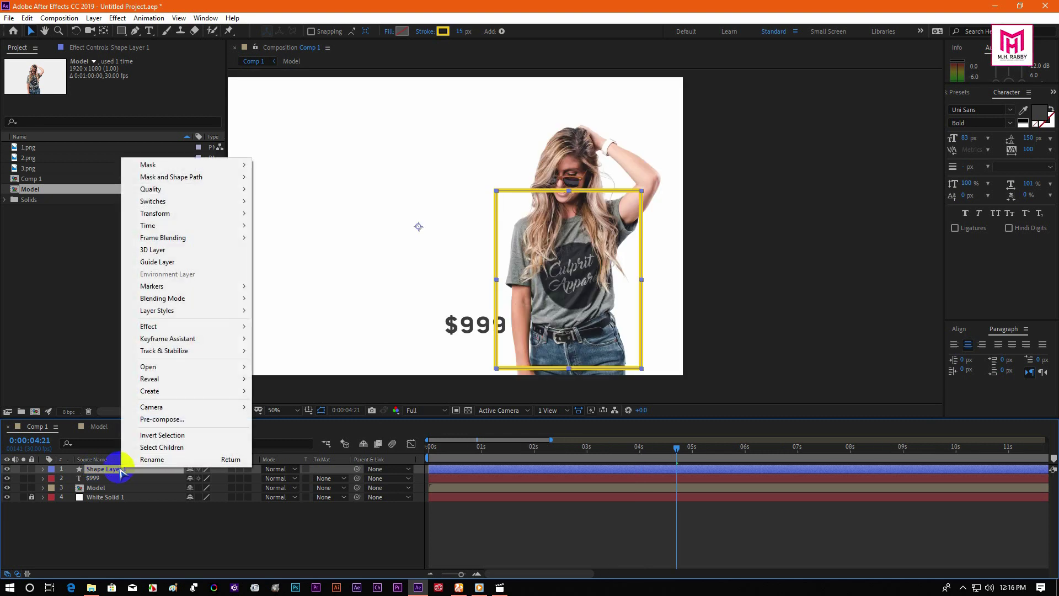
pyautogui.click(169, 419)
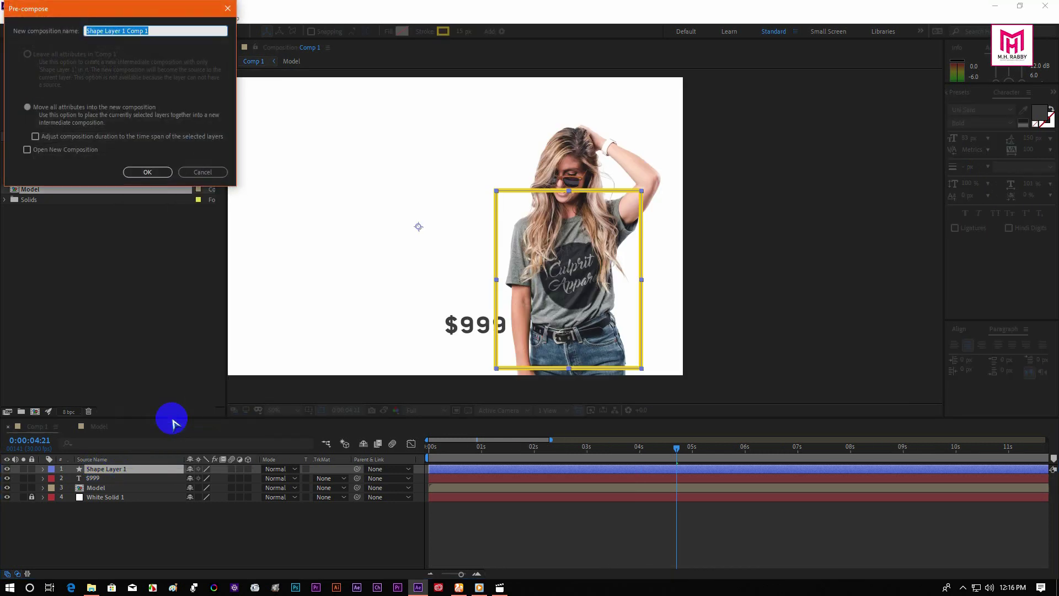
pyautogui.click(75, 107)
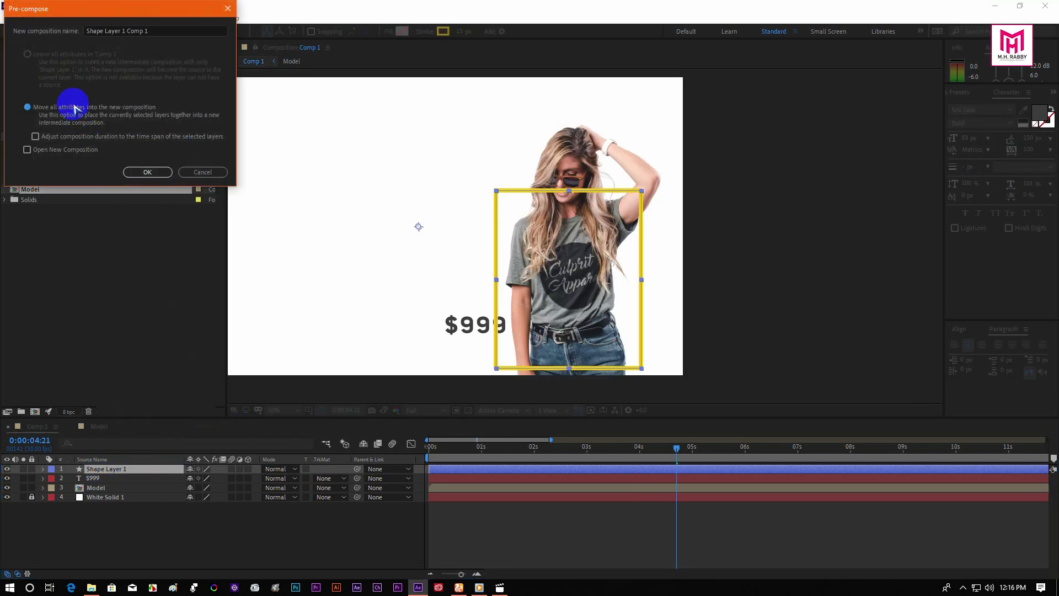
pyautogui.click(148, 171)
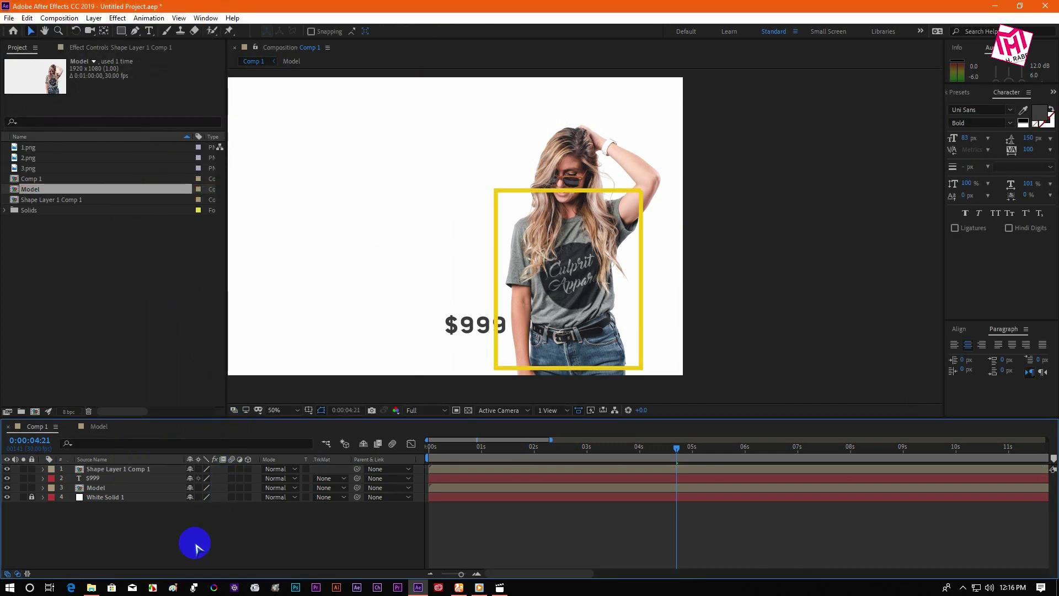
# Lower the opacity of the rectangle's pre-composed layer to 69%.
pyautogui.click(113, 473)
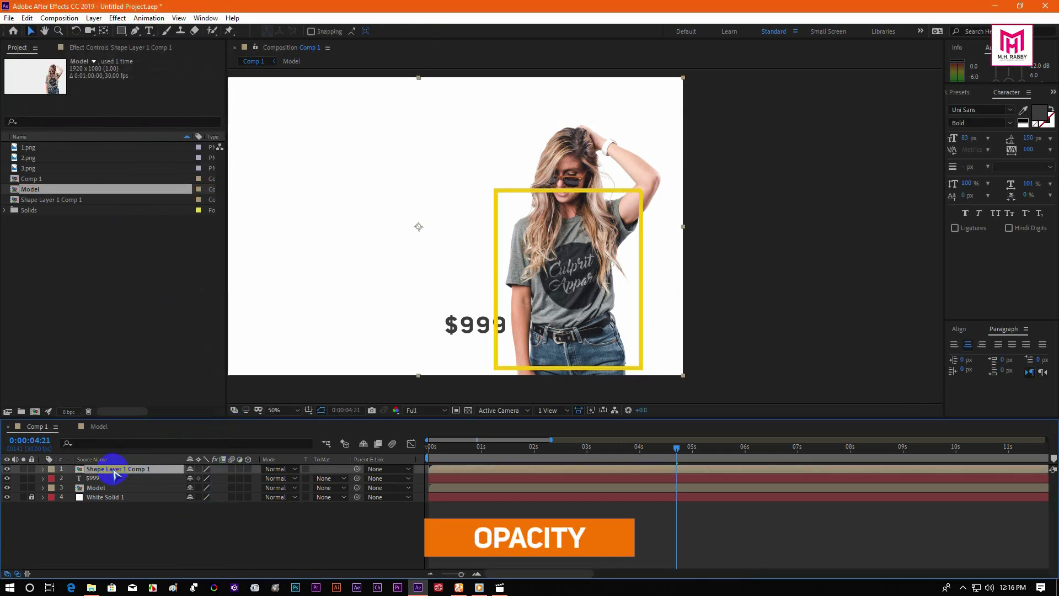
pyautogui.press('t')
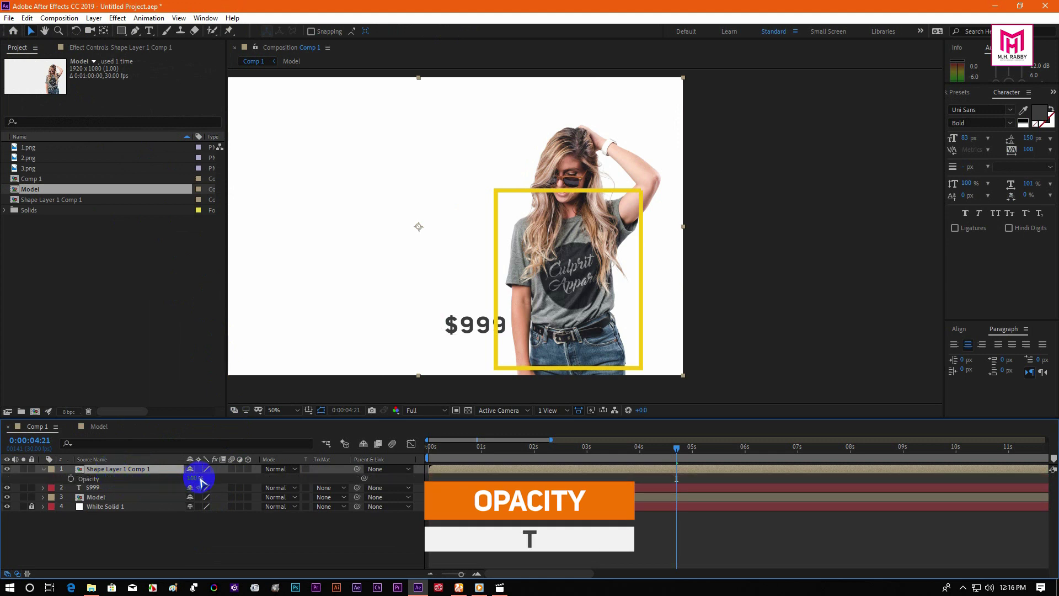
pyautogui.moveTo(196, 478); pyautogui.dragTo(184, 477)
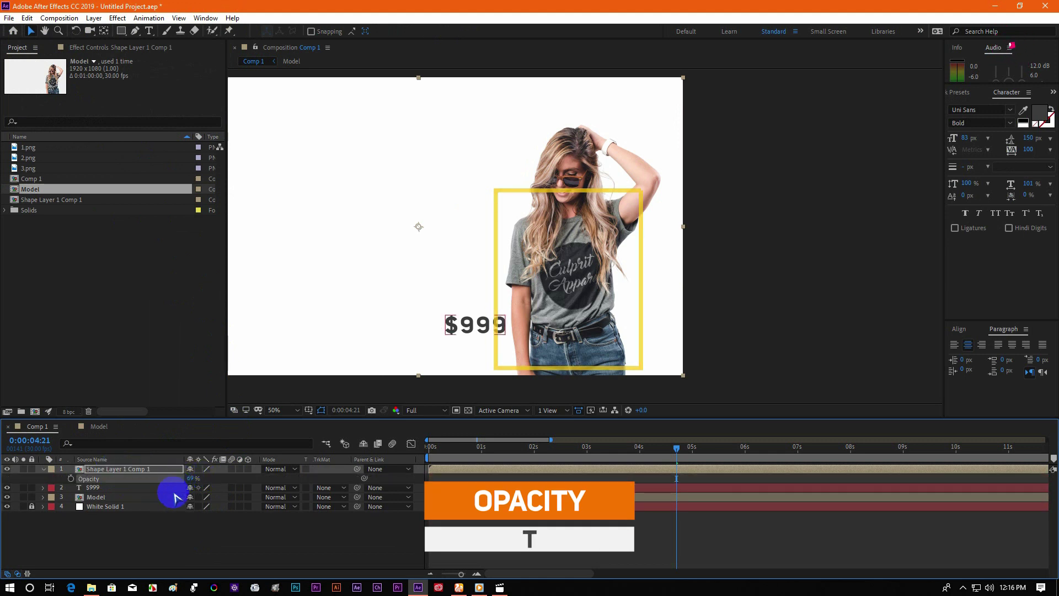
pyautogui.click(156, 534)
# Start a Pen tool mask on the yellow frame's pre-composed layer, running from above the $999 text up beside the model's arm.
pyautogui.click(135, 470)
pyautogui.click(139, 32)
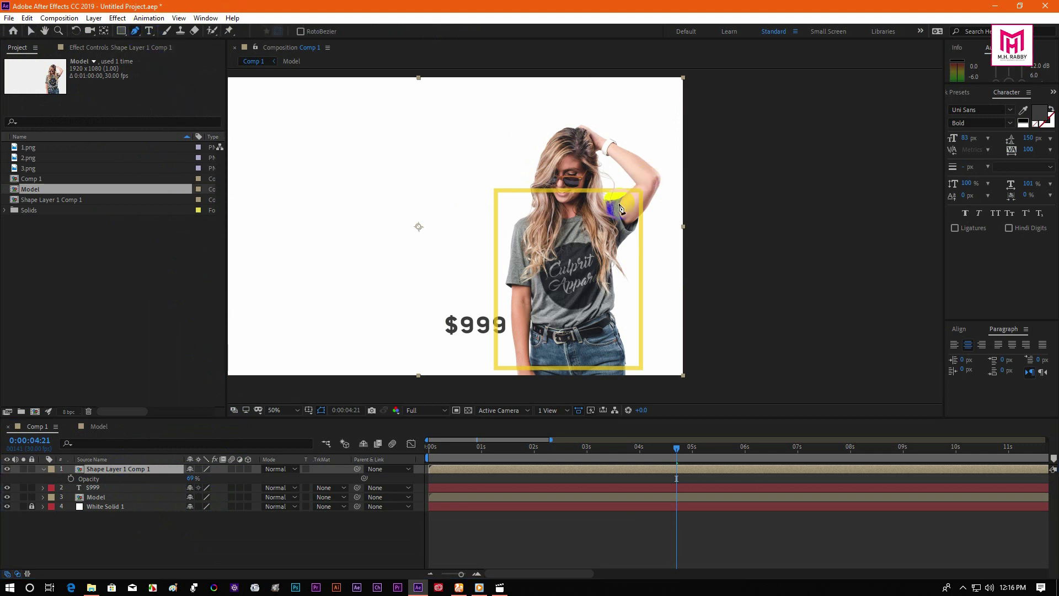
pyautogui.scroll(4, 534, 296)
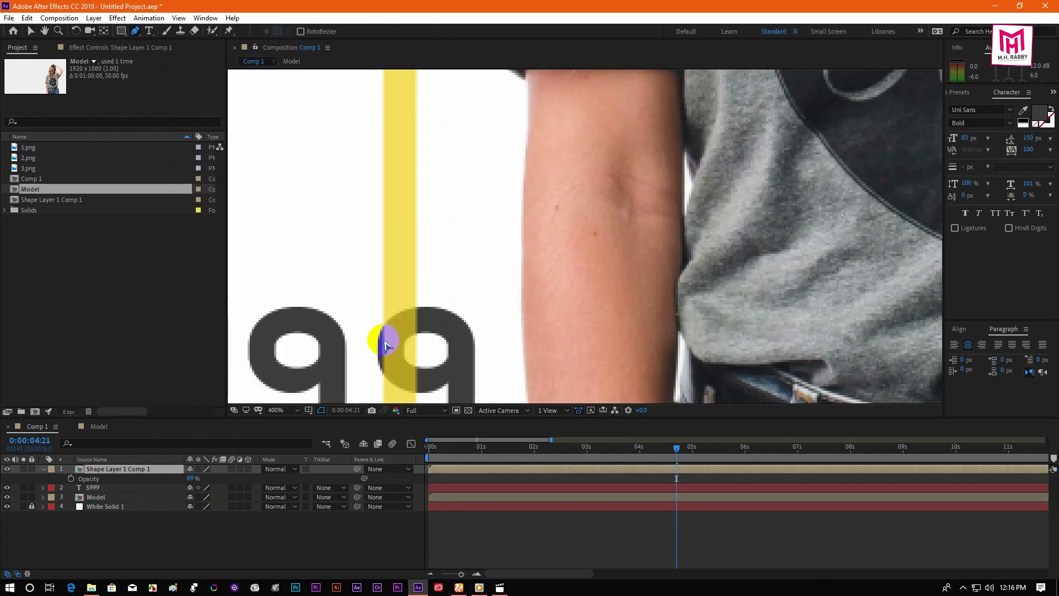
pyautogui.press('space')
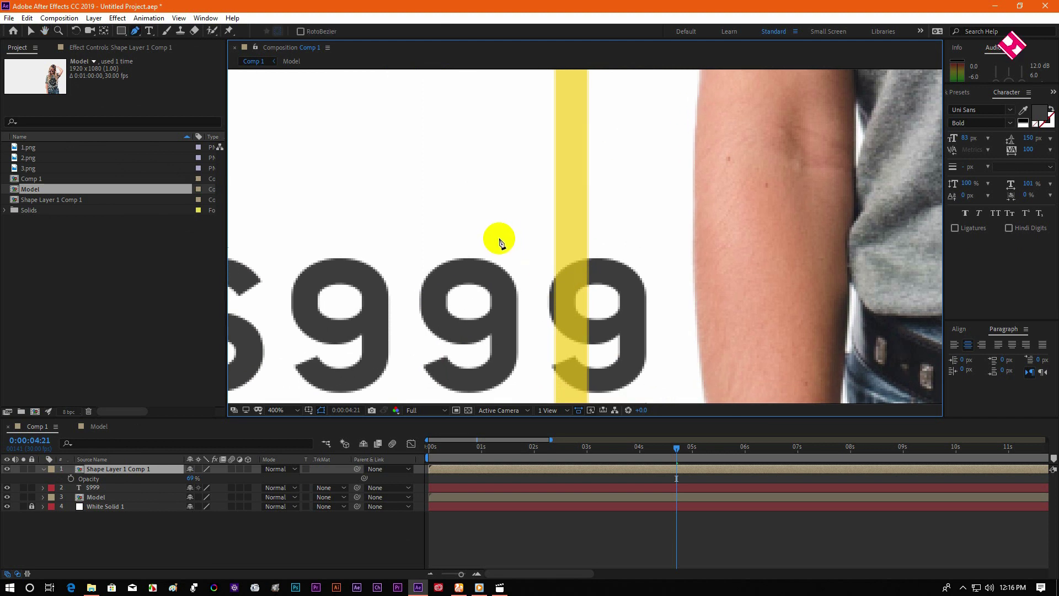
pyautogui.click(440, 232)
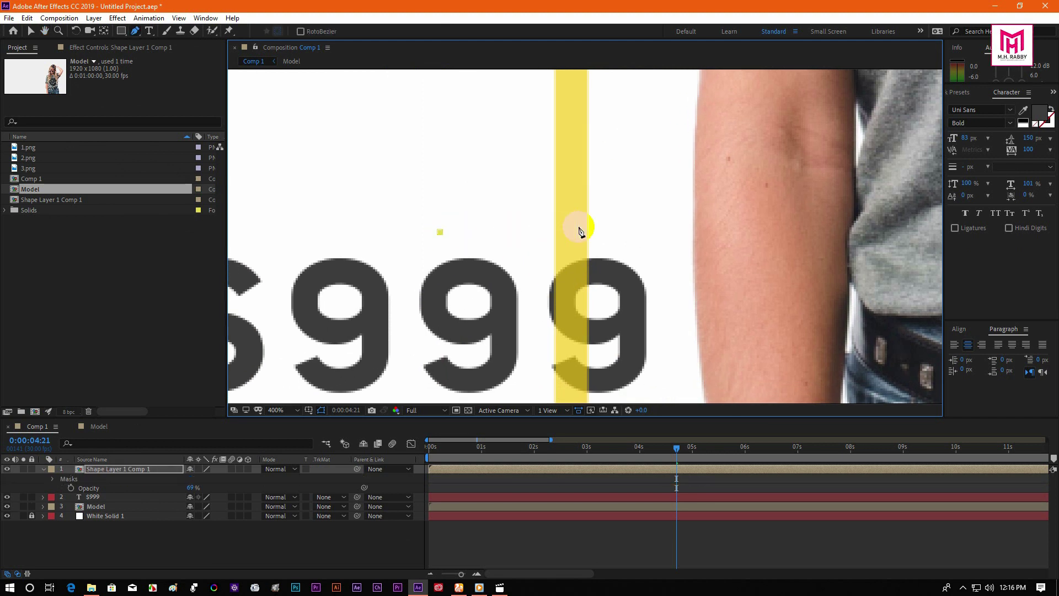
pyautogui.scroll(-2, 639, 277)
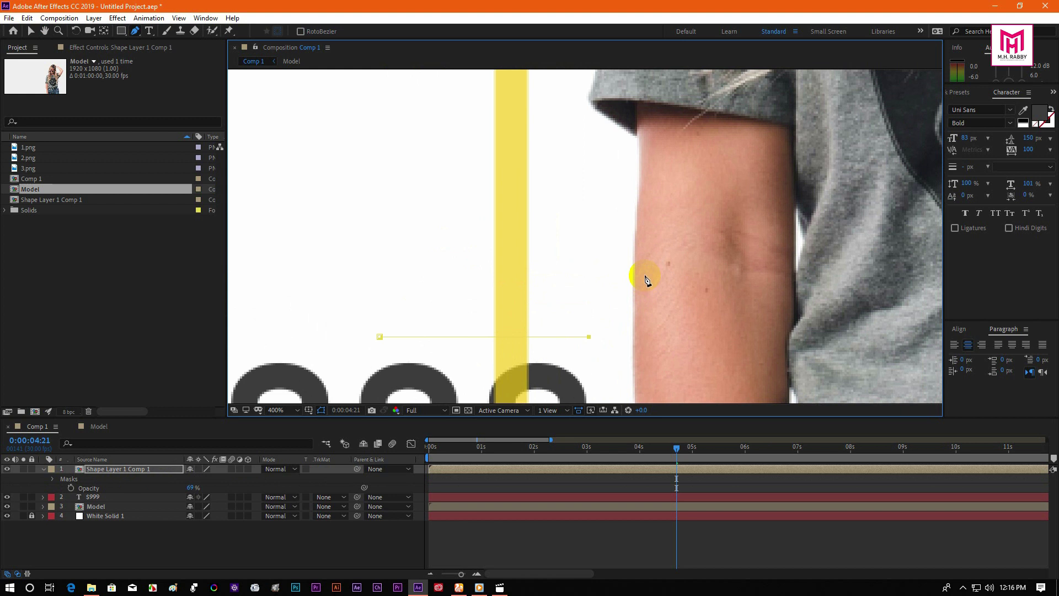
pyautogui.moveTo(618, 277); pyautogui.dragTo(605, 256)
pyautogui.click(595, 236)
# Continue the mask path around the model's hair where it crosses the frame's upper edge.
pyautogui.scroll(4, 552, 221)
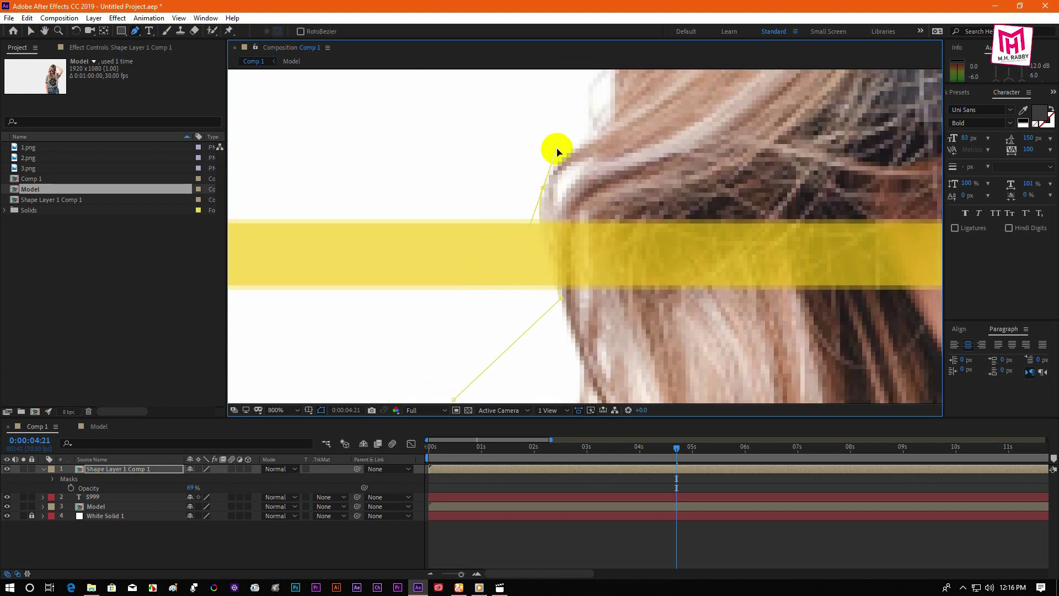
pyautogui.scroll(-7, 574, 166)
pyautogui.scroll(7, 513, 184)
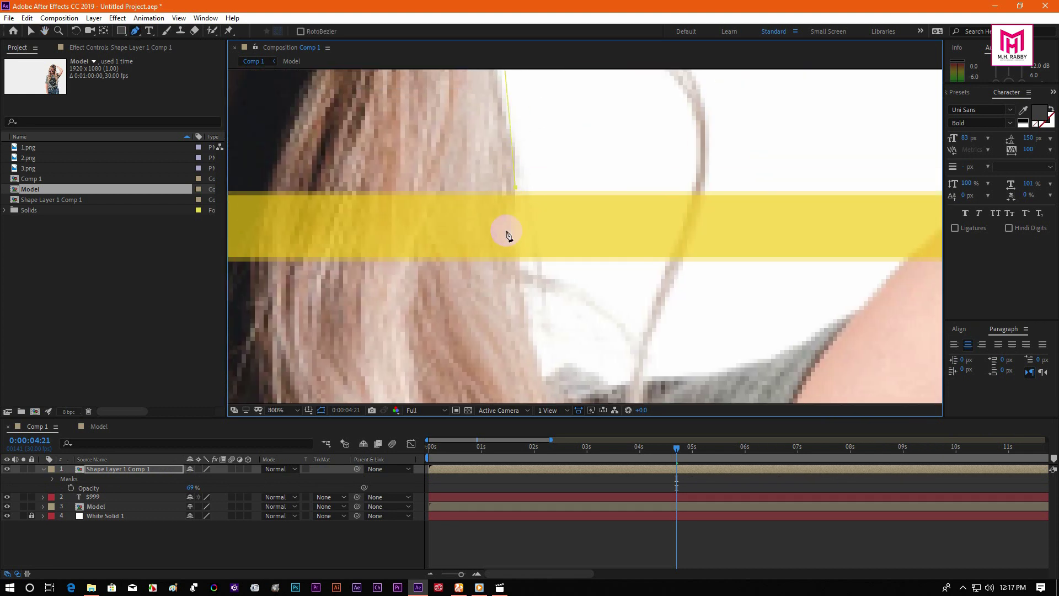
pyautogui.moveTo(507, 234); pyautogui.dragTo(530, 230)
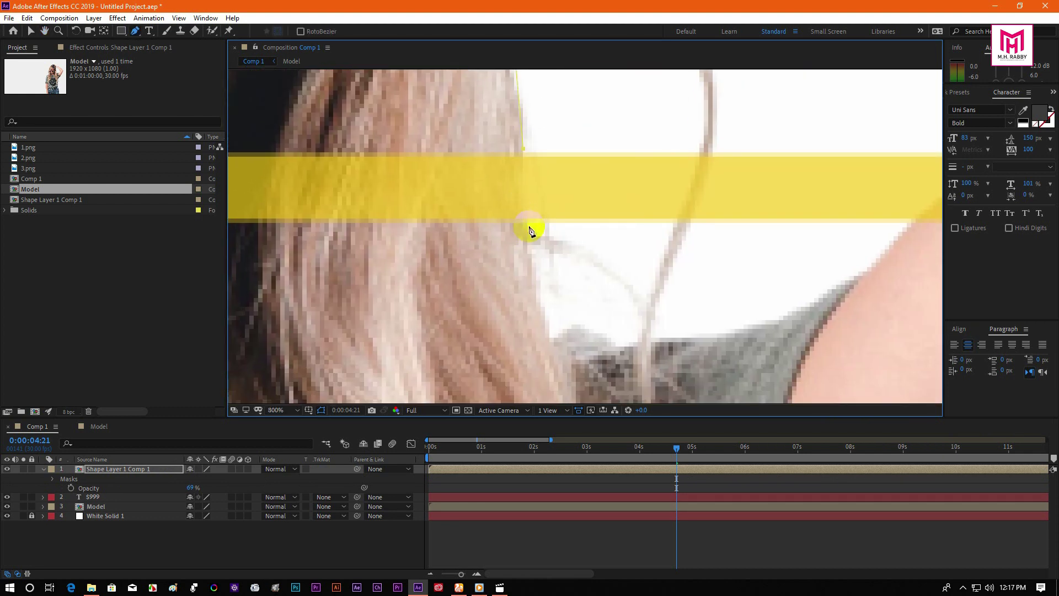
pyautogui.scroll(-4, 536, 255)
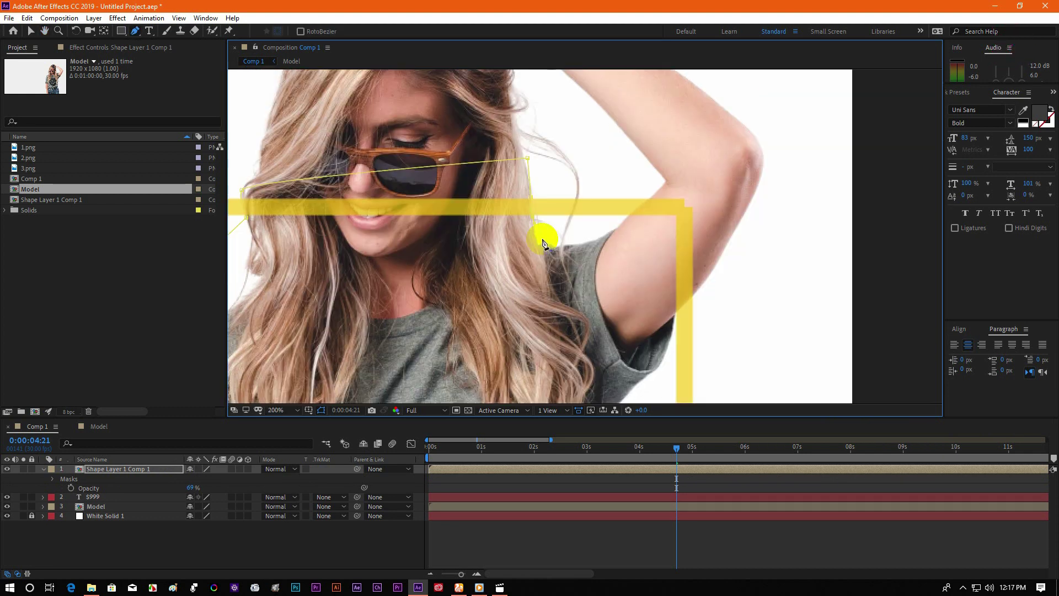
# Continue the mask path around the model's raised arm where it crosses the frame's upper corner.
pyautogui.scroll(2, 541, 248)
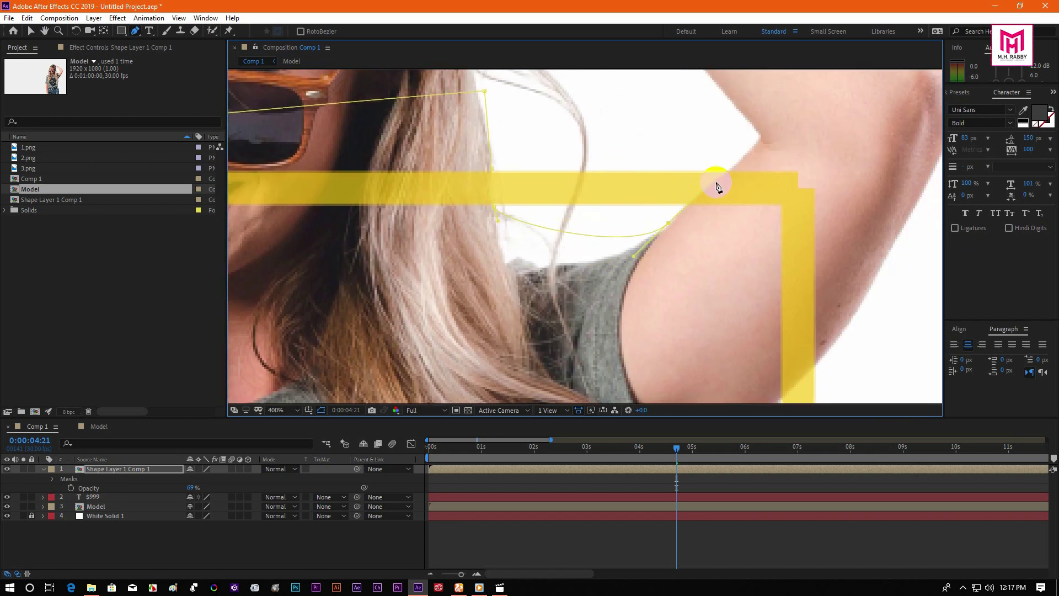
pyautogui.scroll(-2, 739, 155)
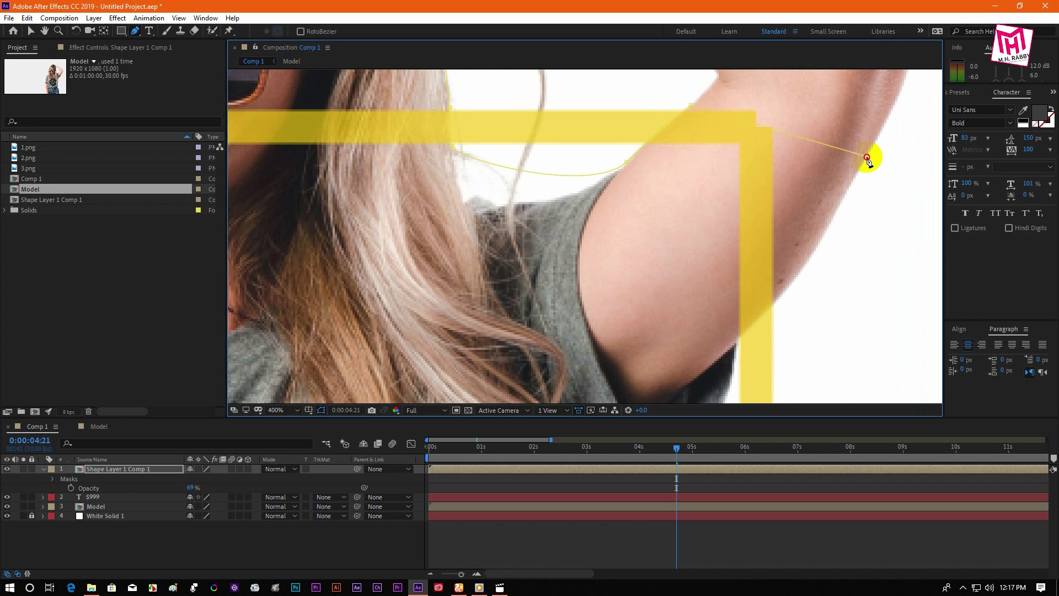
pyautogui.click(894, 122)
pyautogui.scroll(-3, 792, 280)
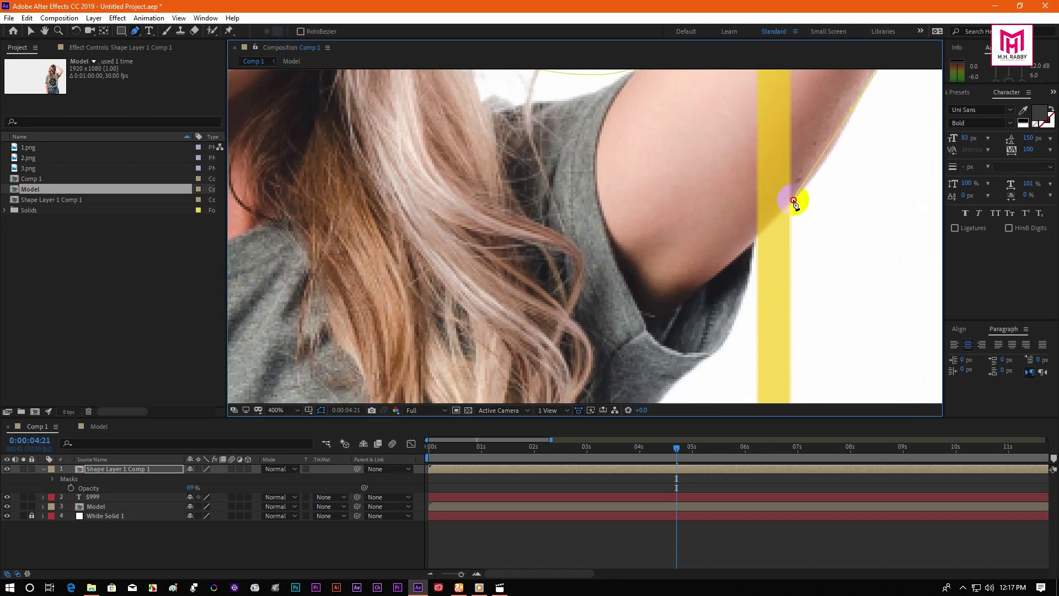
pyautogui.scroll(-4, 730, 310)
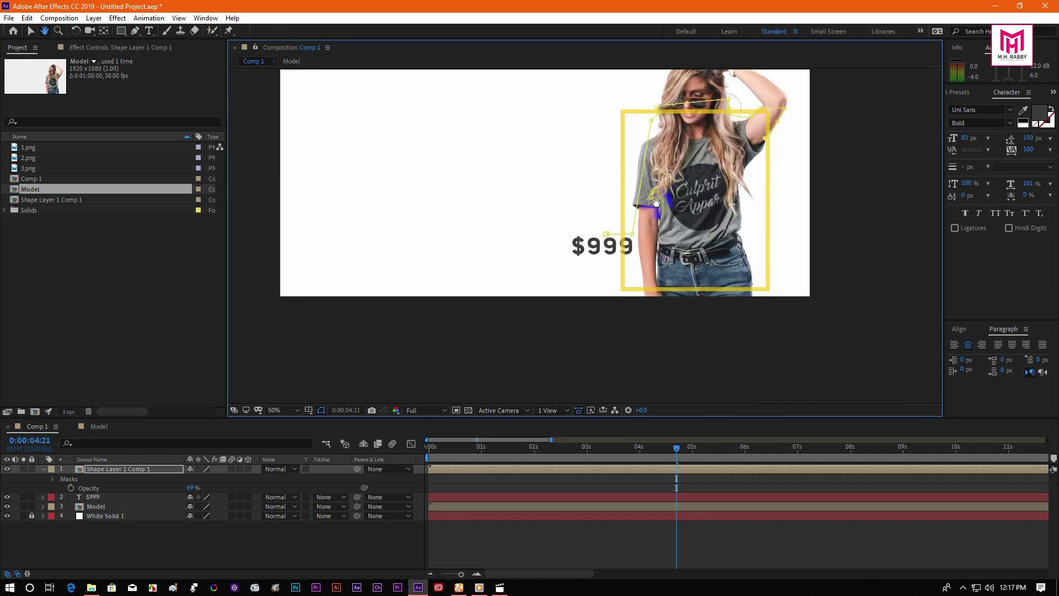
# Bring the mask path back across the model and close it around the $999 text.
pyautogui.scroll(3, 618, 257)
pyautogui.scroll(1, 640, 255)
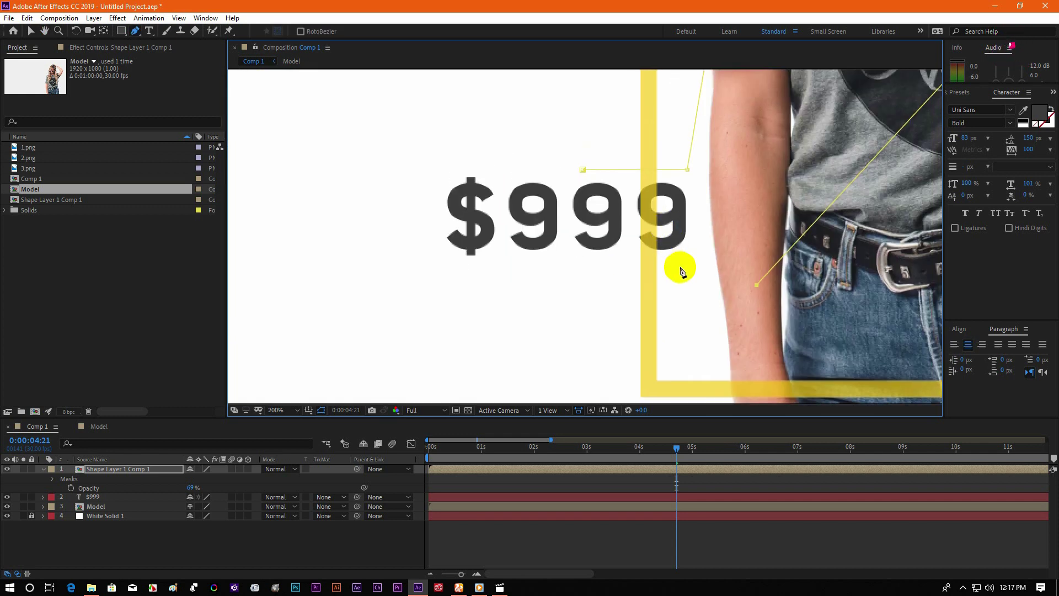
pyautogui.click(680, 267)
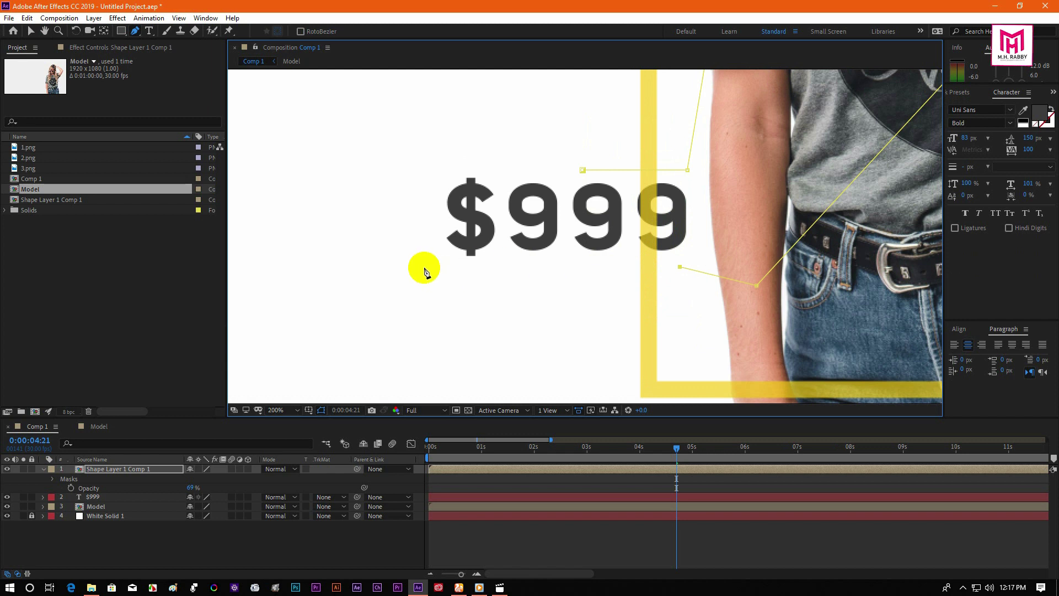
pyautogui.click(421, 158)
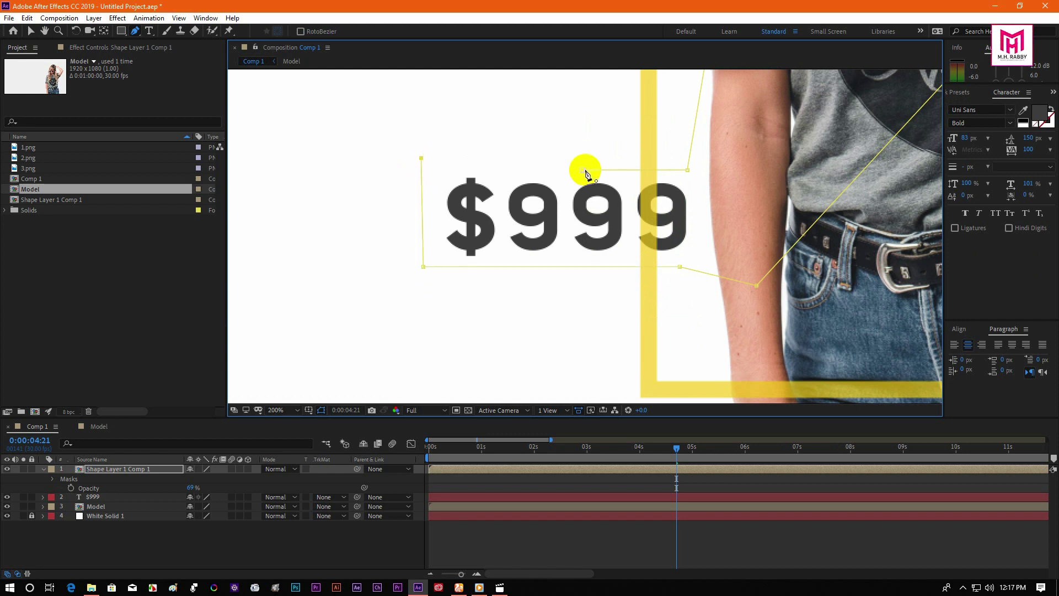
pyautogui.click(585, 171)
pyautogui.scroll(-3, 645, 218)
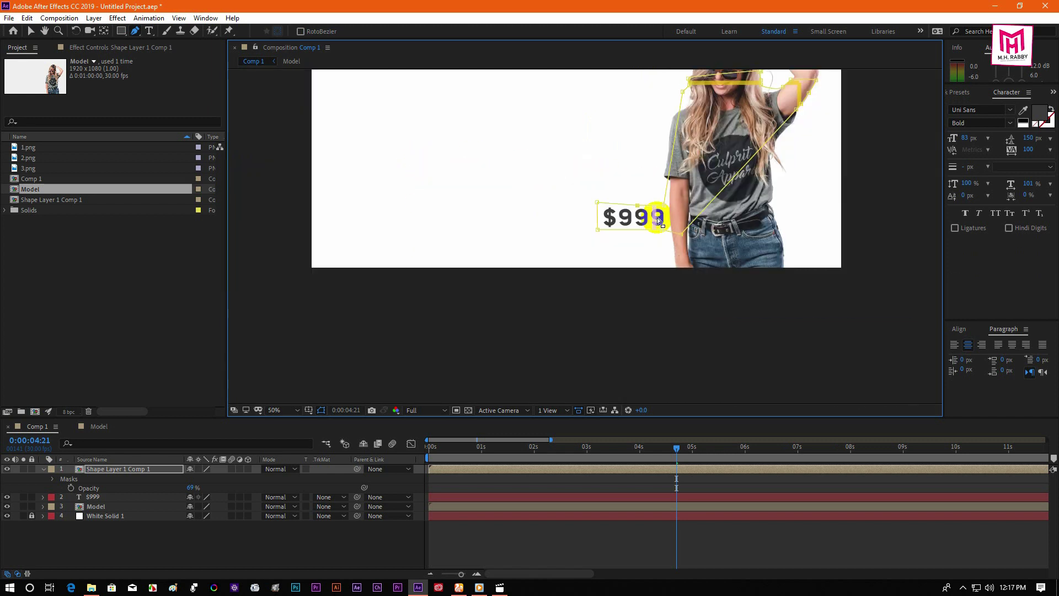
# Restore the frame layer's opacity to 100% and invert its mask to hide the frame behind the model and price.
pyautogui.scroll(1, 706, 221)
pyautogui.moveTo(706, 221); pyautogui.dragTo(656, 190)
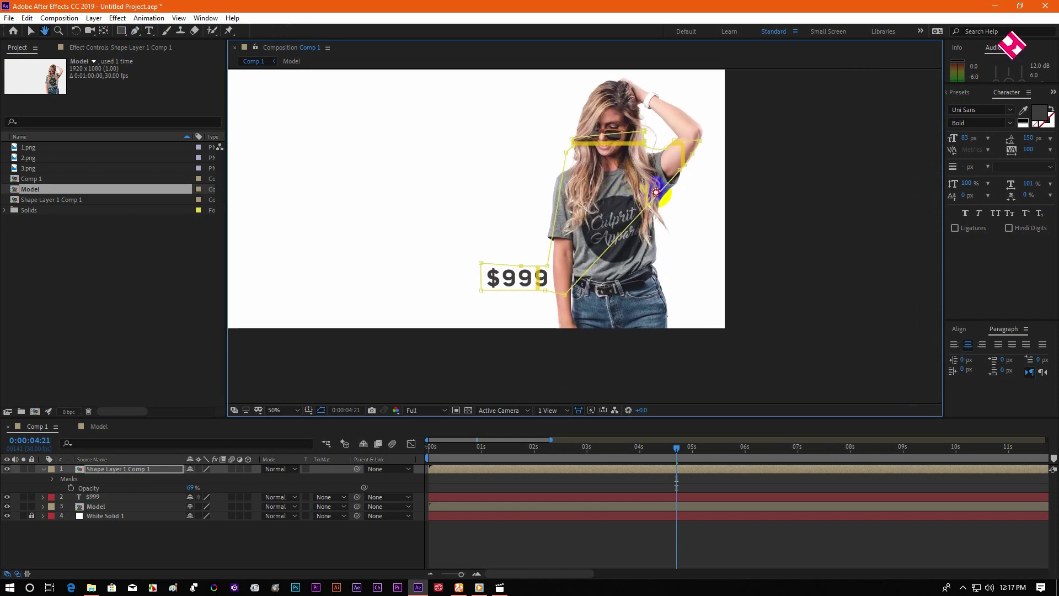
pyautogui.click(53, 479)
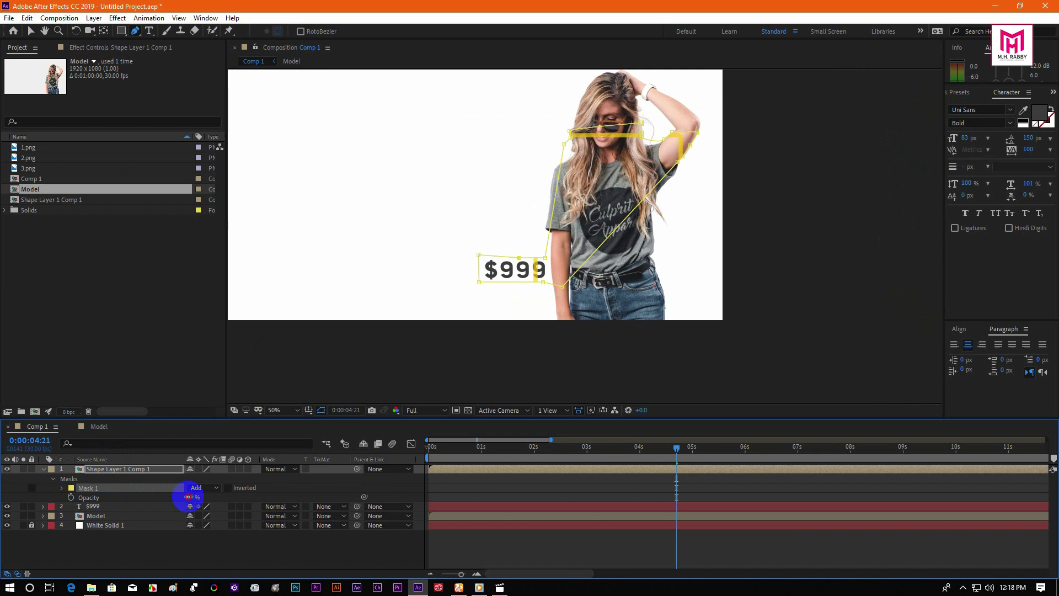
pyautogui.moveTo(188, 497); pyautogui.dragTo(208, 496)
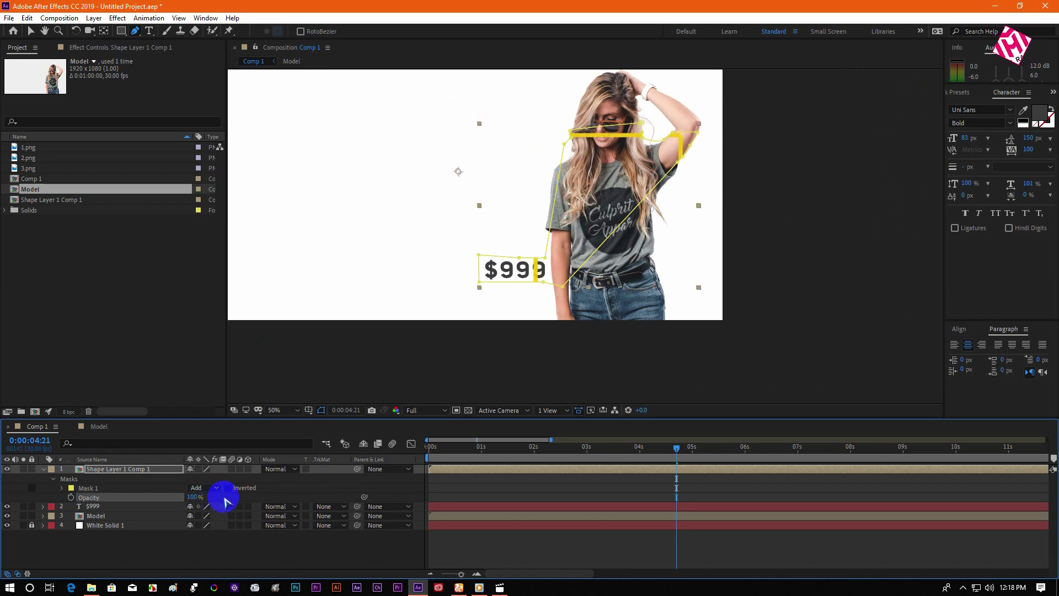
pyautogui.click(227, 488)
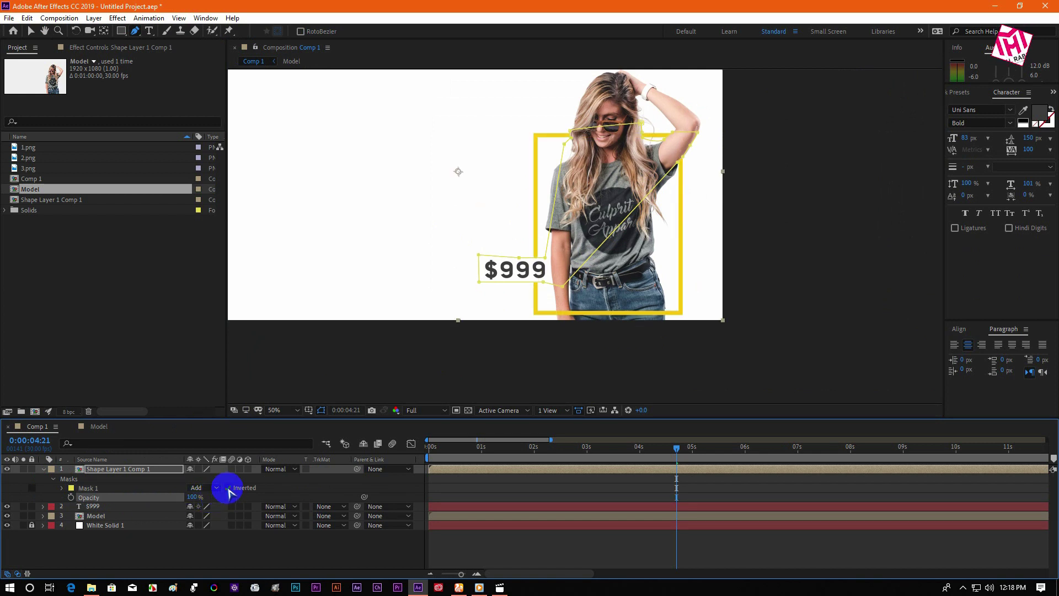
# Deselect the layers and preview the masked frame animation from the beginning of the composition.
pyautogui.click(238, 556)
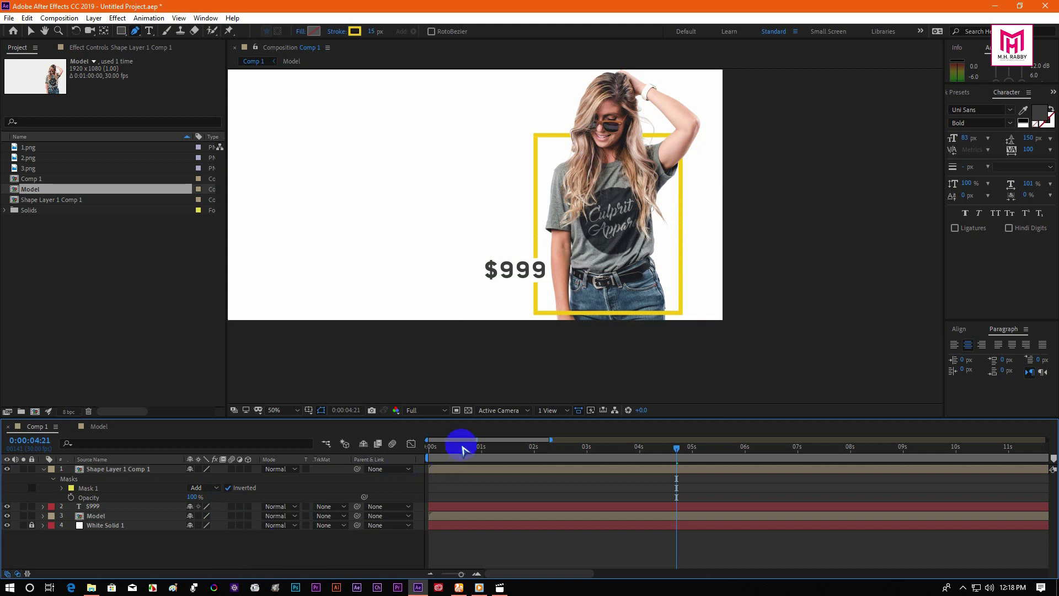
pyautogui.click(429, 448)
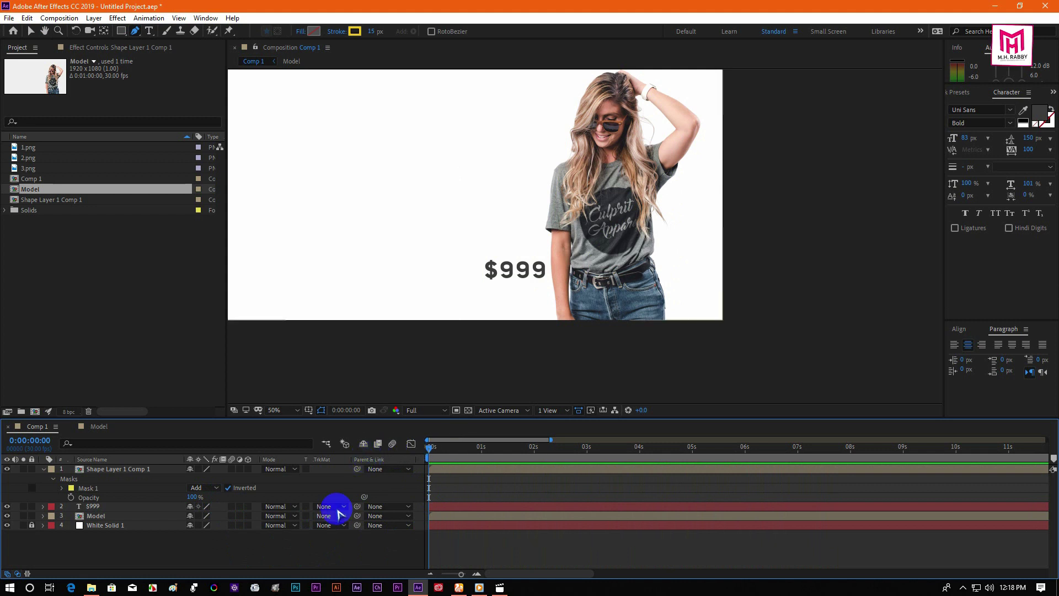
pyautogui.press('space')
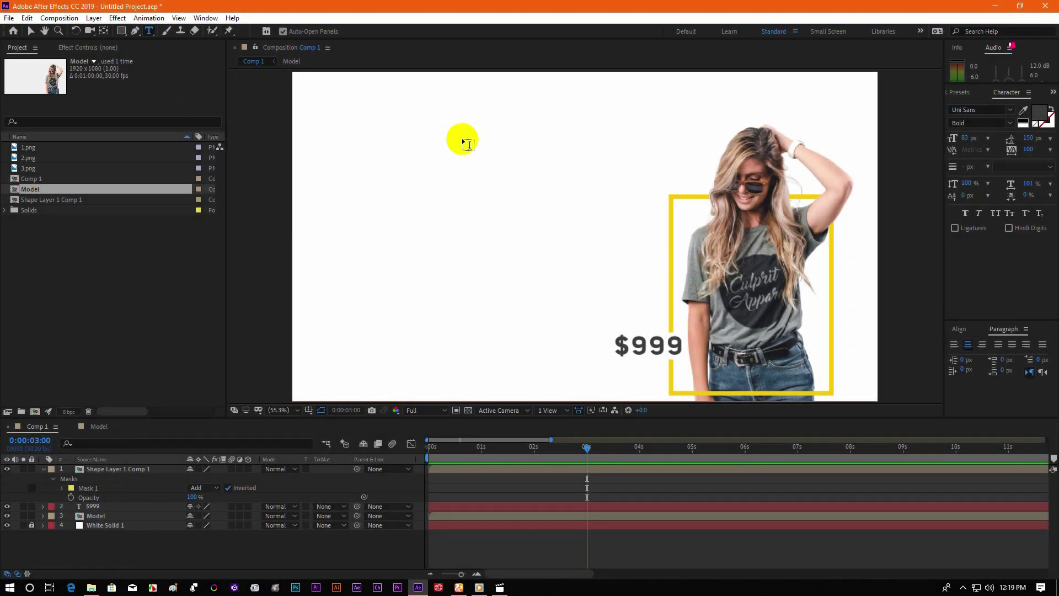
# Add a tall paragraph text box in the empty area beside the model, with 01 on three separate lines.
pyautogui.moveTo(439, 129); pyautogui.dragTo(558, 384)
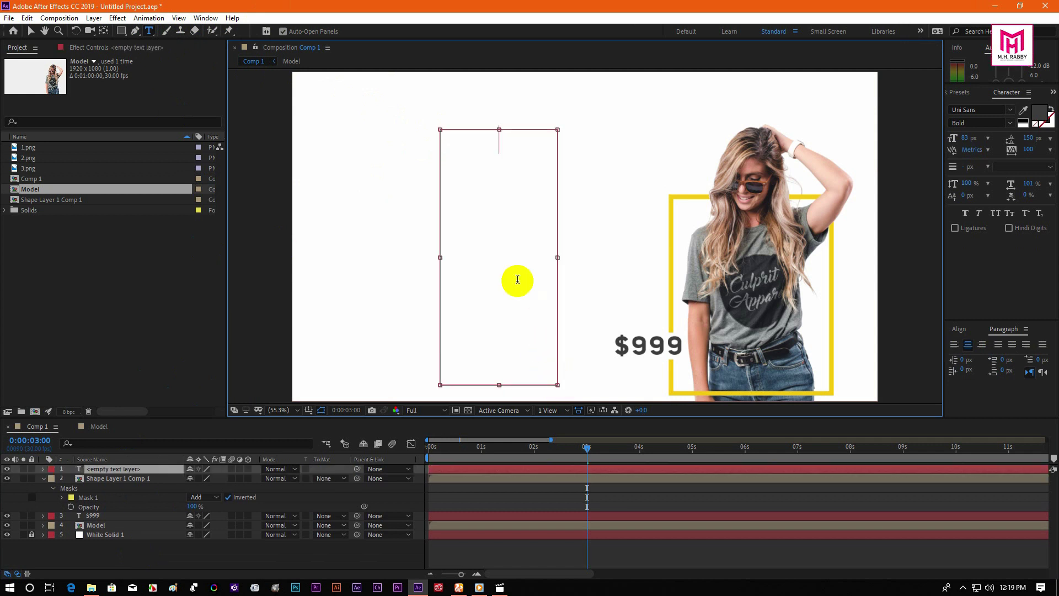
pyautogui.write('1')
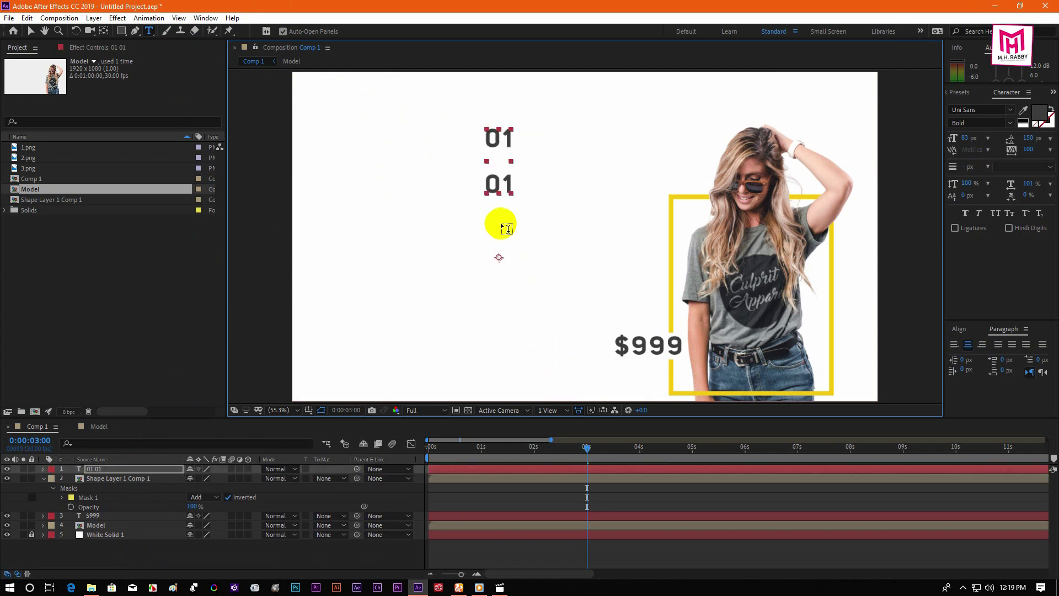
pyautogui.press('Return')
pyautogui.write('01')
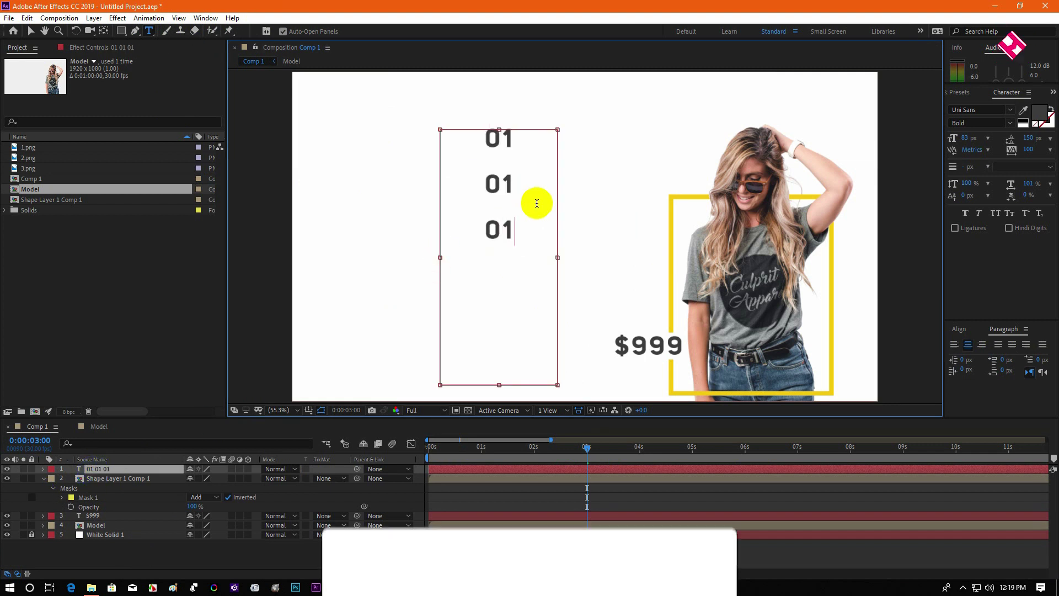
# Set the 01 text to 249 px size and 379 px leading, extending its text box to nearly the full composition height.
pyautogui.hotkey('ctrl', 'a')
pyautogui.moveTo(966, 137); pyautogui.dragTo(1044, 152)
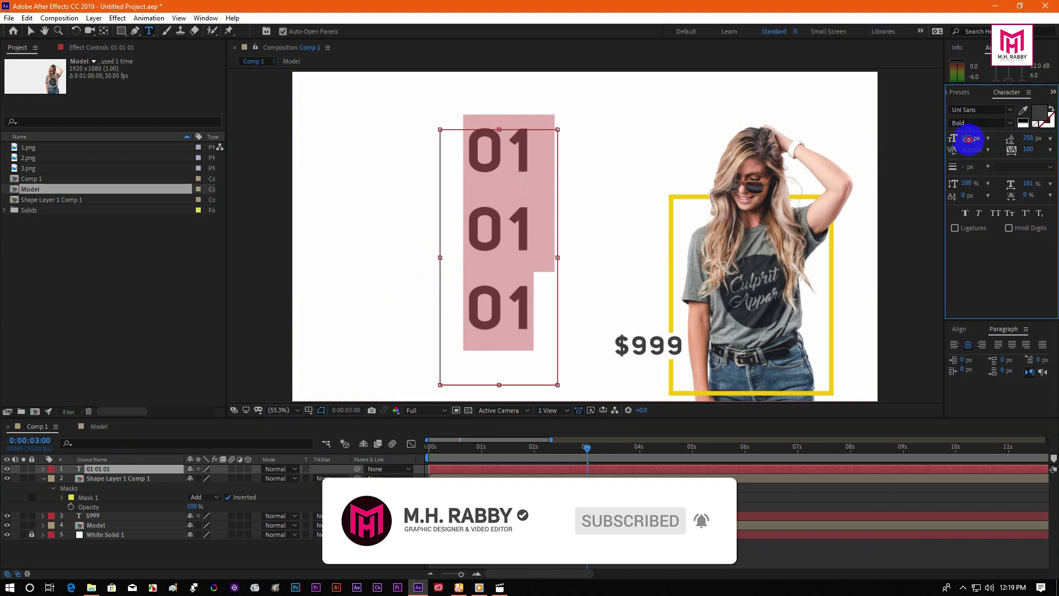
pyautogui.moveTo(969, 137); pyautogui.dragTo(976, 161)
pyautogui.moveTo(1026, 138); pyautogui.dragTo(1040, 138)
pyautogui.moveTo(499, 129); pyautogui.dragTo(499, 76)
pyautogui.moveTo(499, 385); pyautogui.dragTo(499, 400)
pyautogui.moveTo(1029, 138); pyautogui.dragTo(1052, 138)
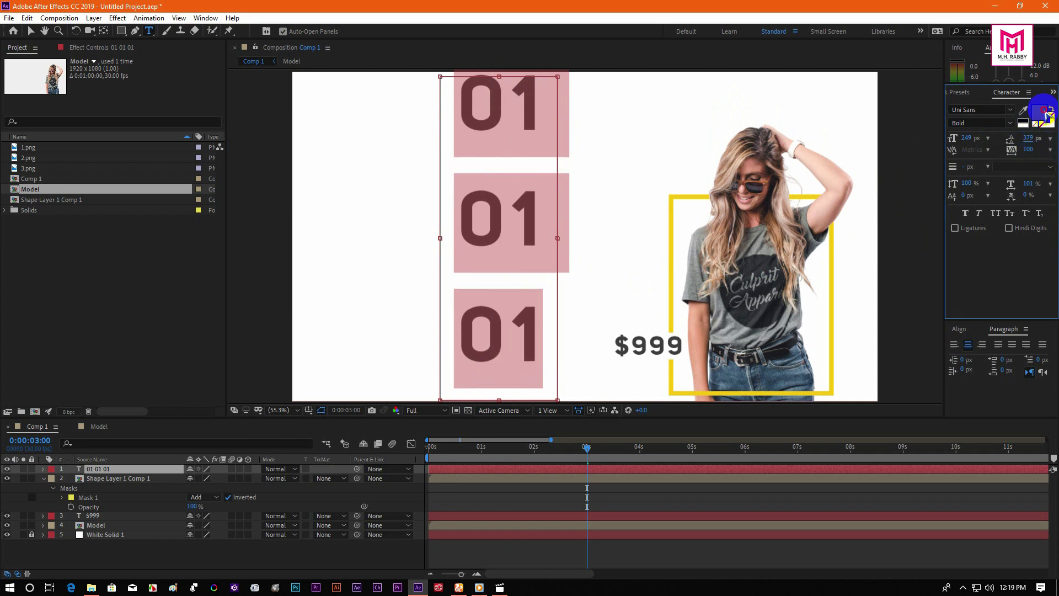
# Set the fill colour of the 01 text to dark grey 4D4D4D.
pyautogui.click(1043, 113)
pyautogui.moveTo(319, 148); pyautogui.dragTo(285, 160)
pyautogui.click(240, 218)
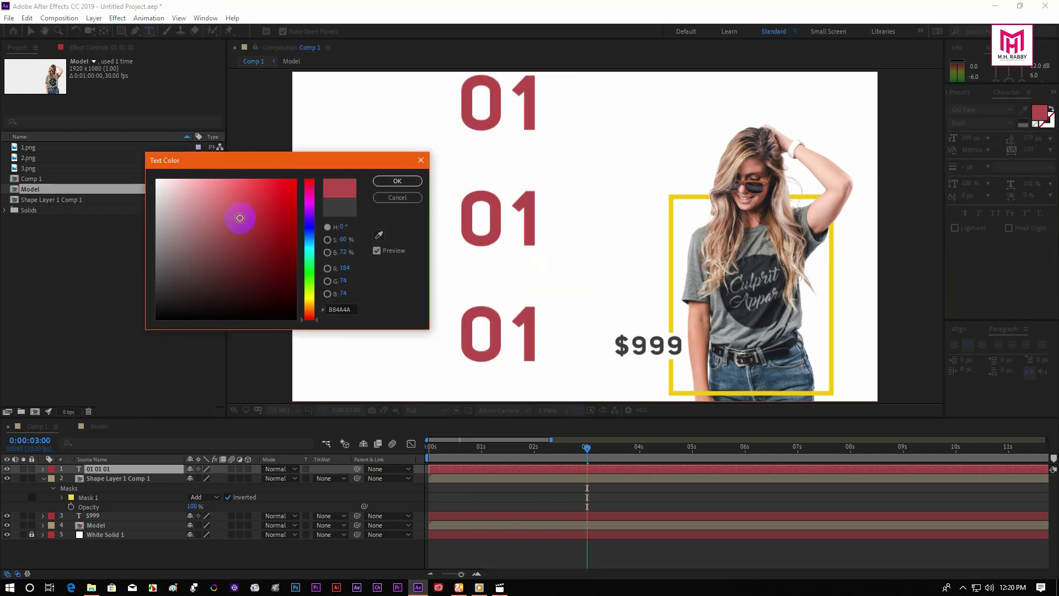
pyautogui.moveTo(214, 250)
pyautogui.mouseDown()
pyautogui.moveTo(141, 290)
pyautogui.moveTo(159, 284)
pyautogui.moveTo(148, 277)
pyautogui.mouseUp()
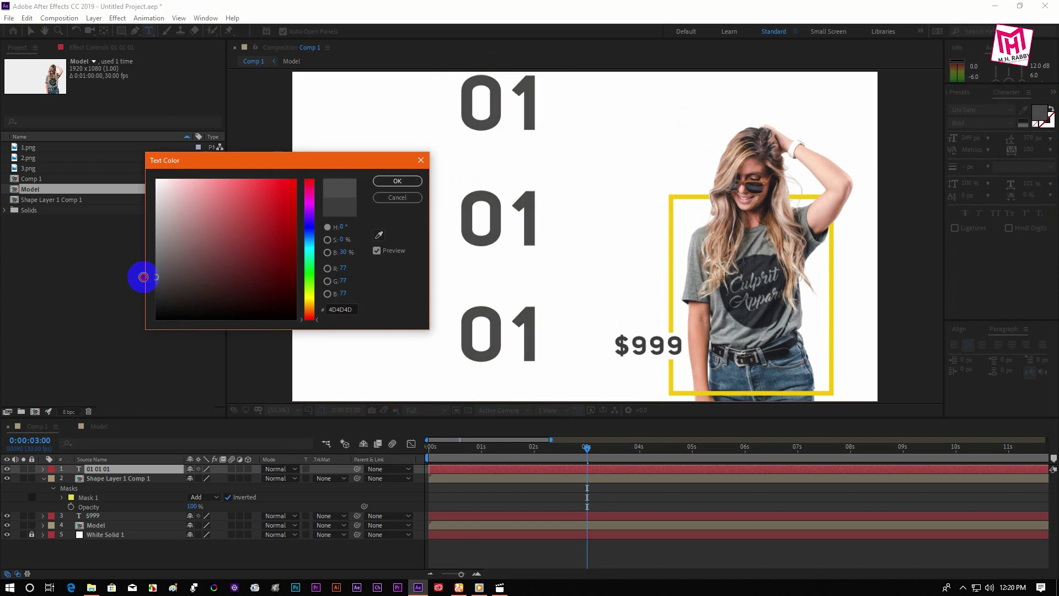
pyautogui.click(397, 181)
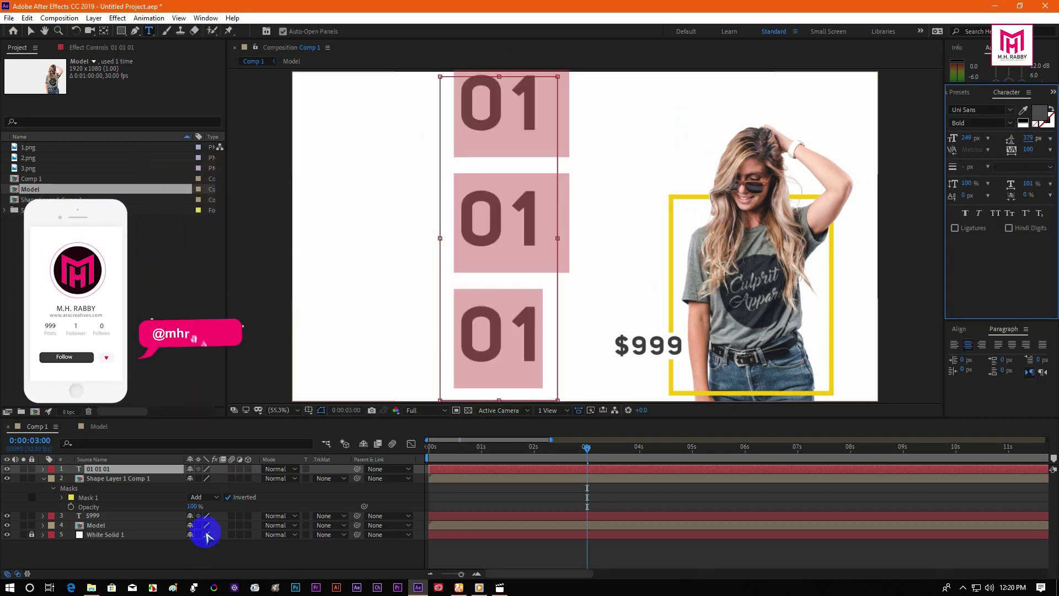
# Move the 01 text layer toward the middle of the frame and centre it horizontally in the composition.
pyautogui.click(93, 469)
pyautogui.press('v')
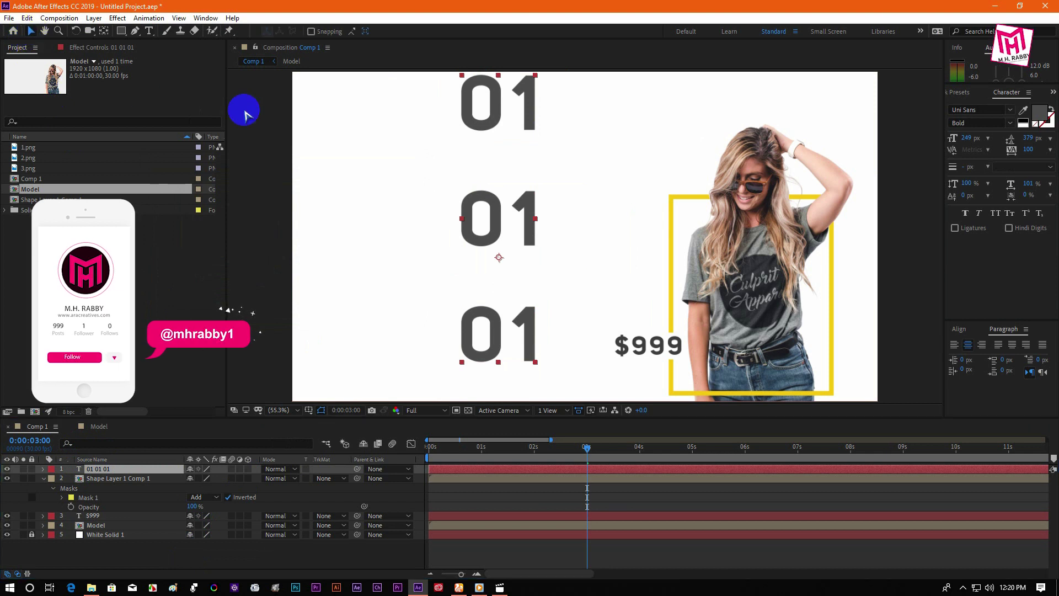
pyautogui.moveTo(512, 117); pyautogui.dragTo(586, 129)
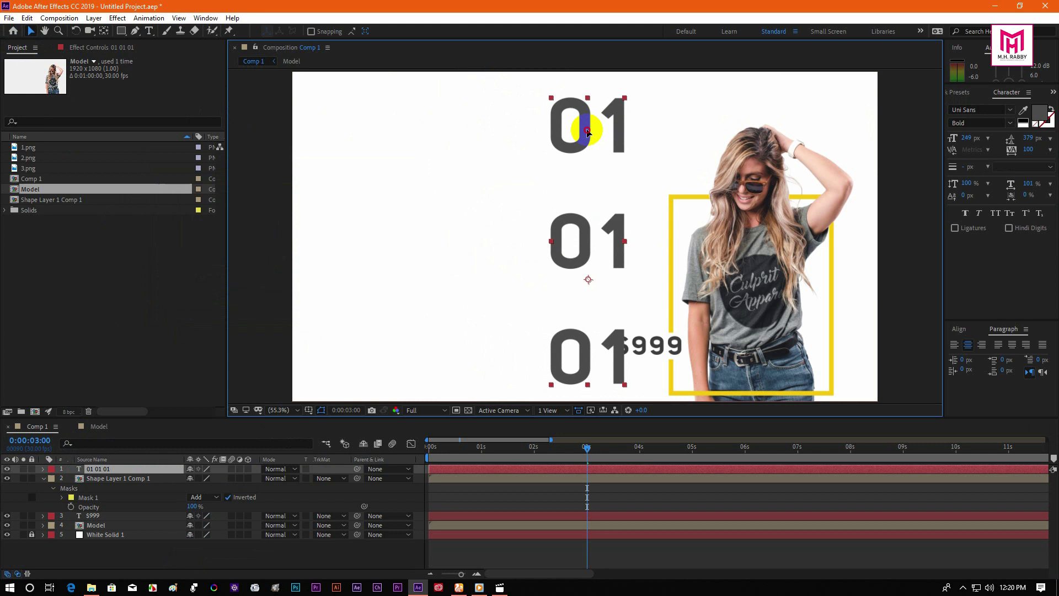
pyautogui.click(959, 329)
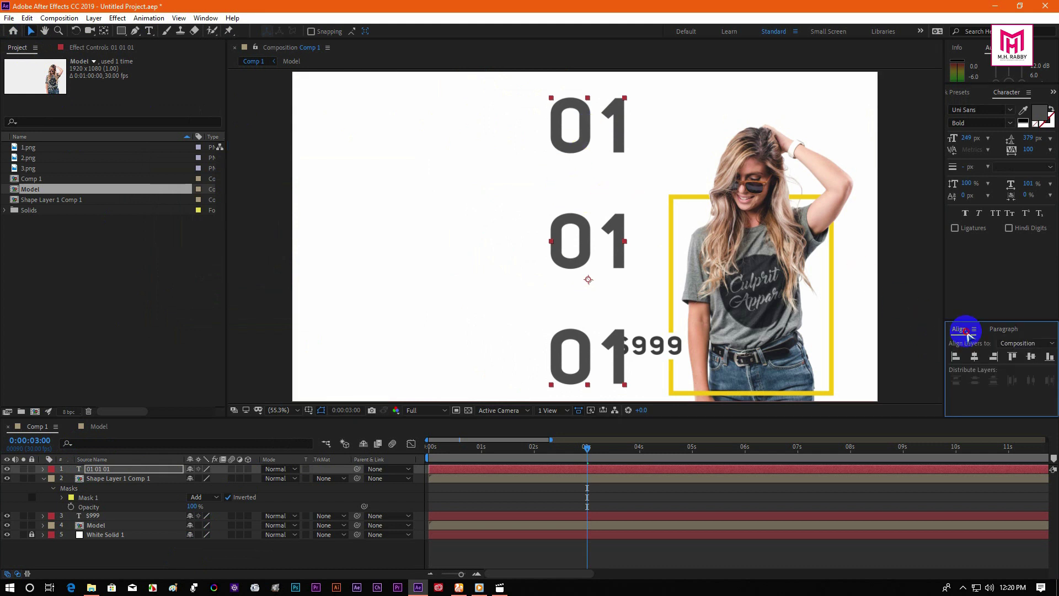
pyautogui.click(974, 356)
pyautogui.click(169, 562)
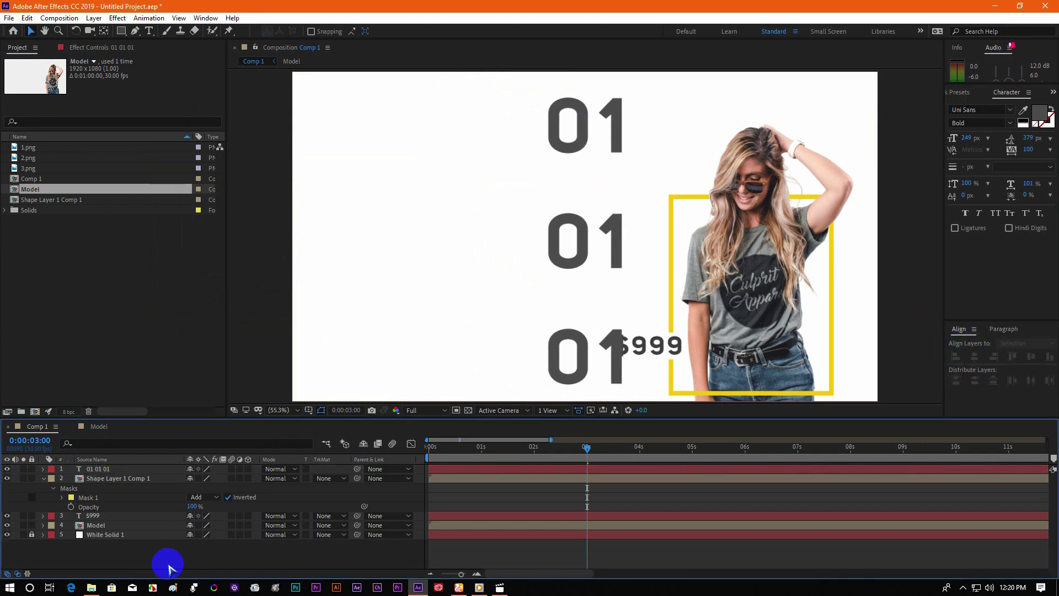
# Reorder the 01 text layer to sit directly above White Solid 1 and set its opacity to 10%.
pyautogui.click(110, 472)
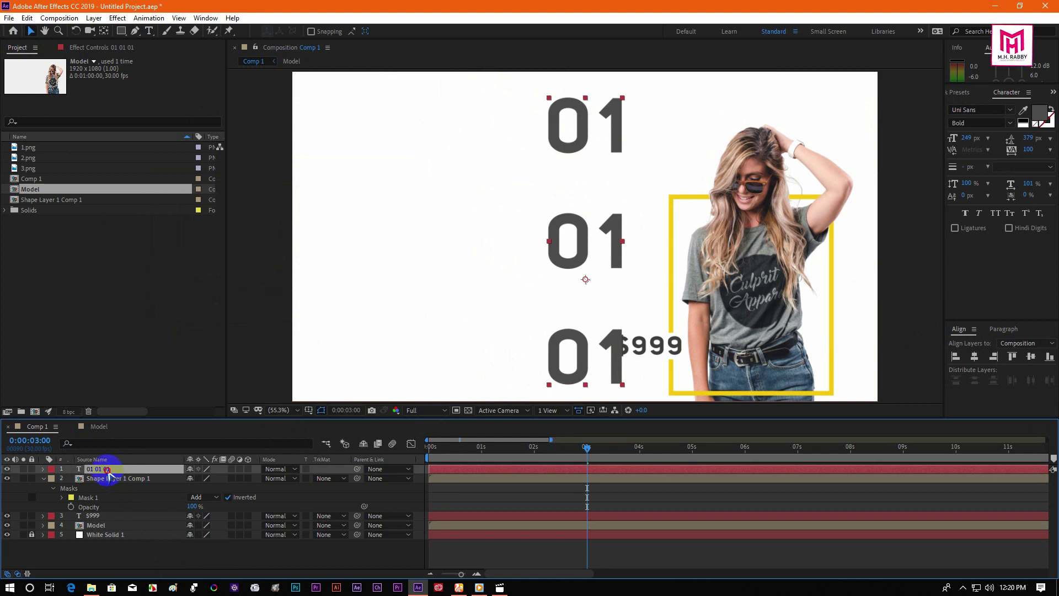
pyautogui.moveTo(108, 473); pyautogui.dragTo(118, 531)
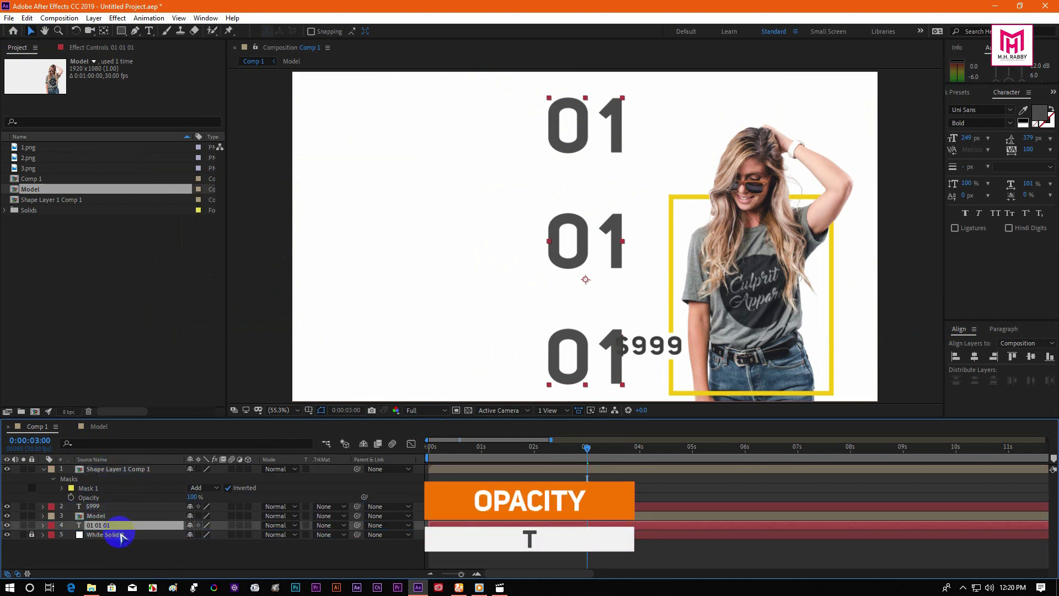
pyautogui.write('t')
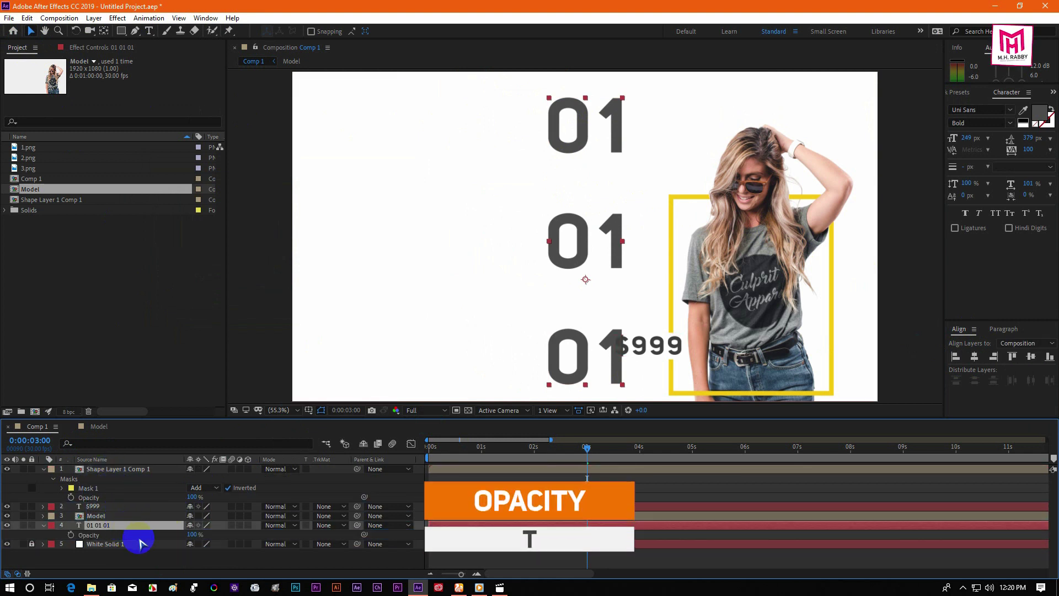
pyautogui.write('10')
pyautogui.press('Return')
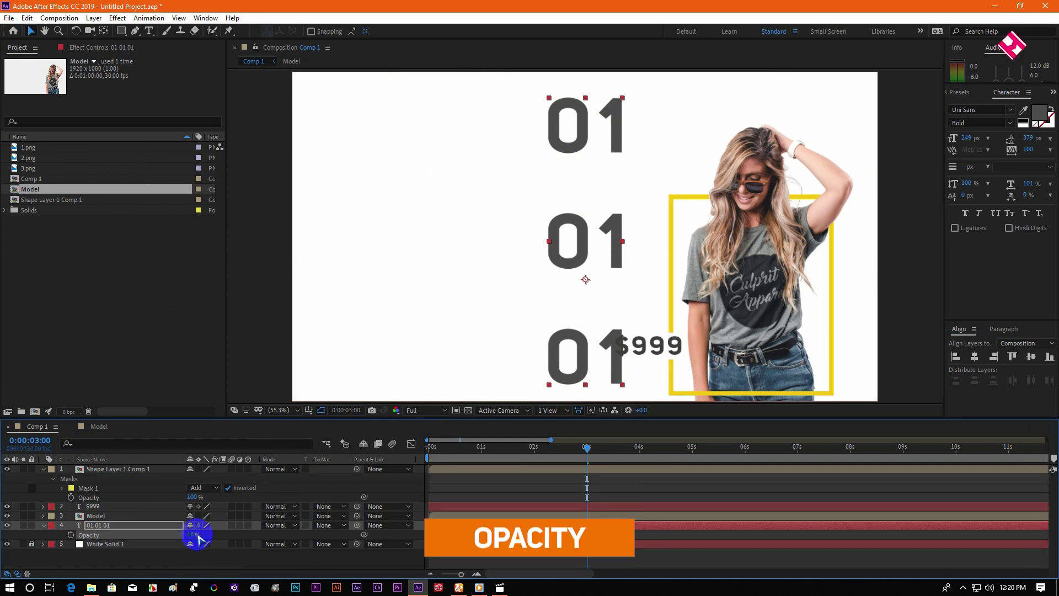
pyautogui.press('t')
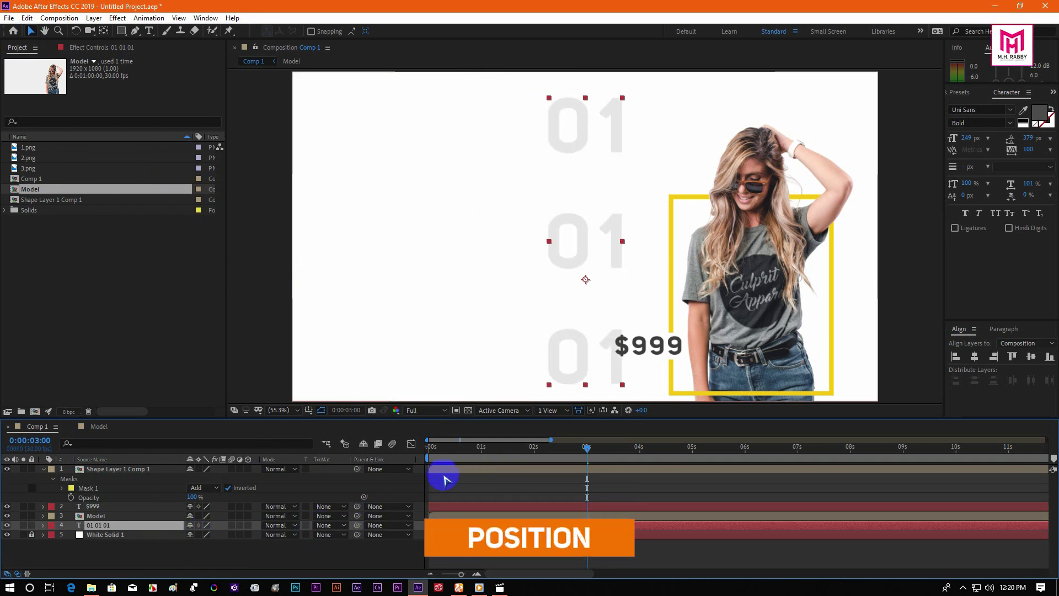
# Animate the 01 text's vertical position from 1708.1 at 0:00:00:00 up to 674.1 at 0:00:01:14.
pyautogui.press('p')
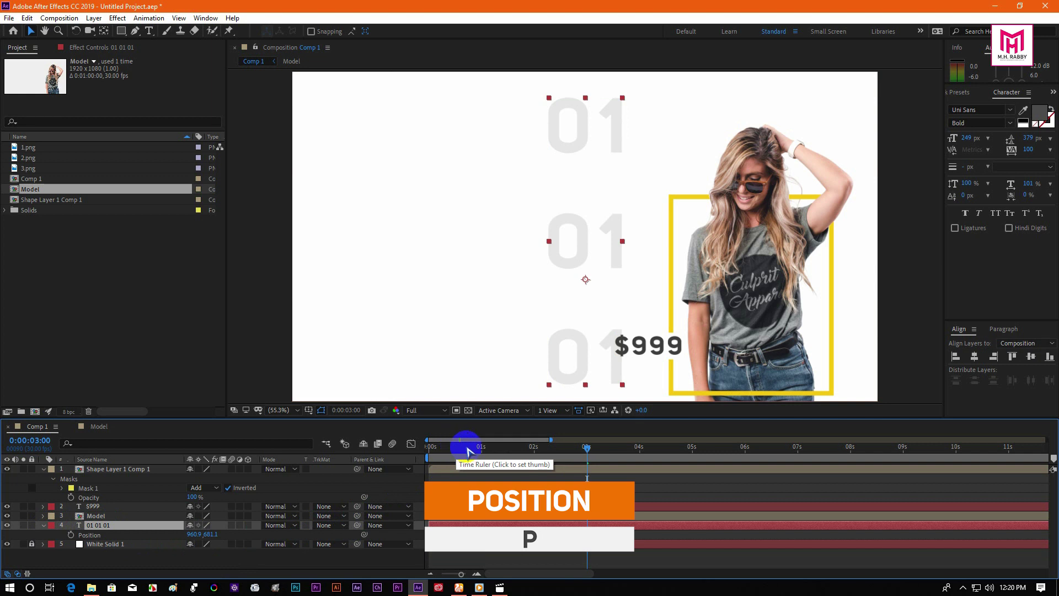
pyautogui.click(463, 448)
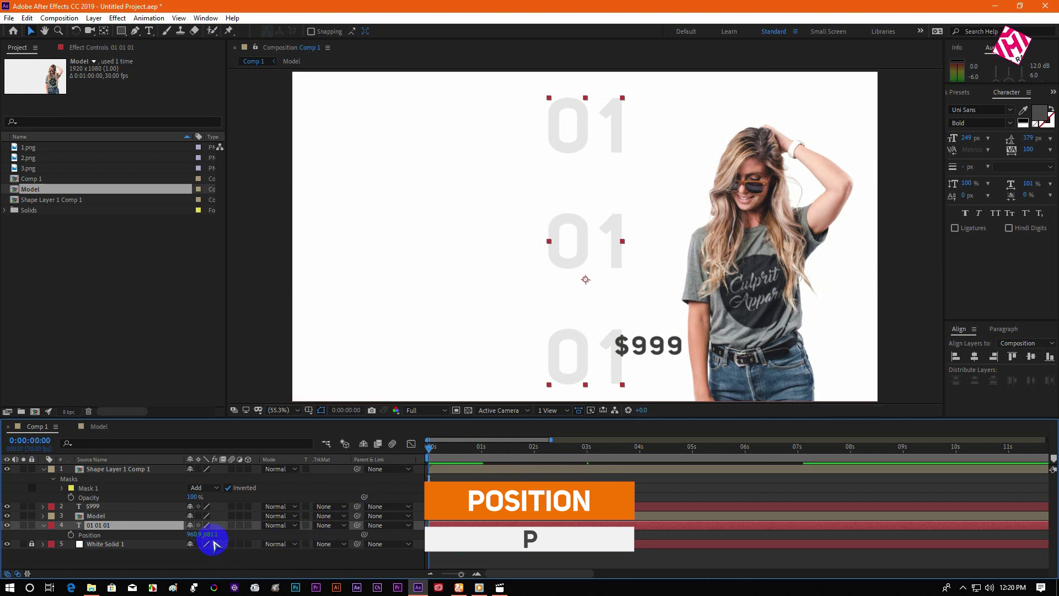
pyautogui.moveTo(209, 534); pyautogui.dragTo(650, 521)
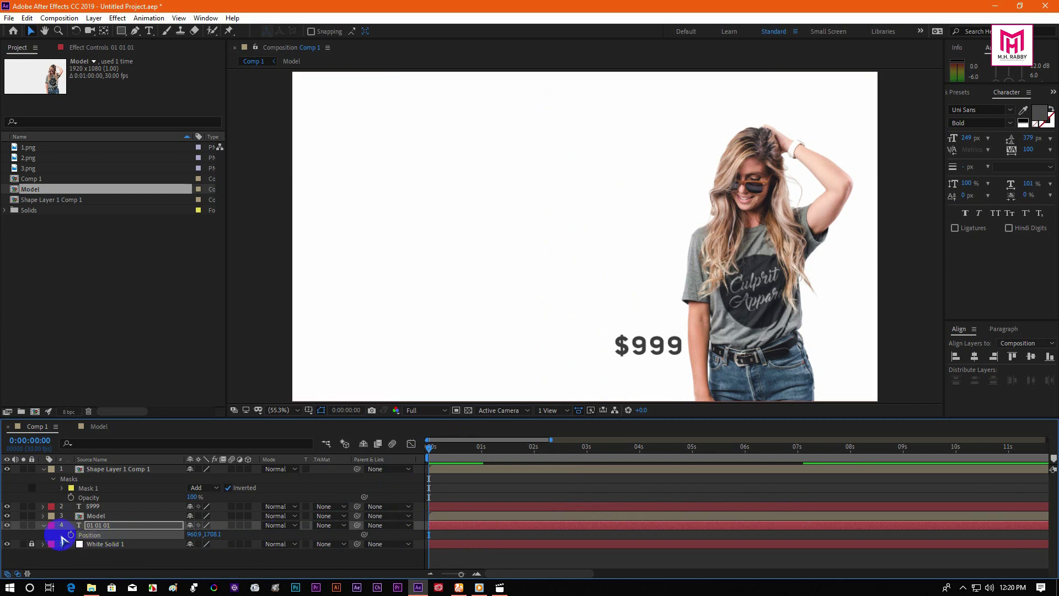
pyautogui.moveTo(431, 447); pyautogui.dragTo(505, 447)
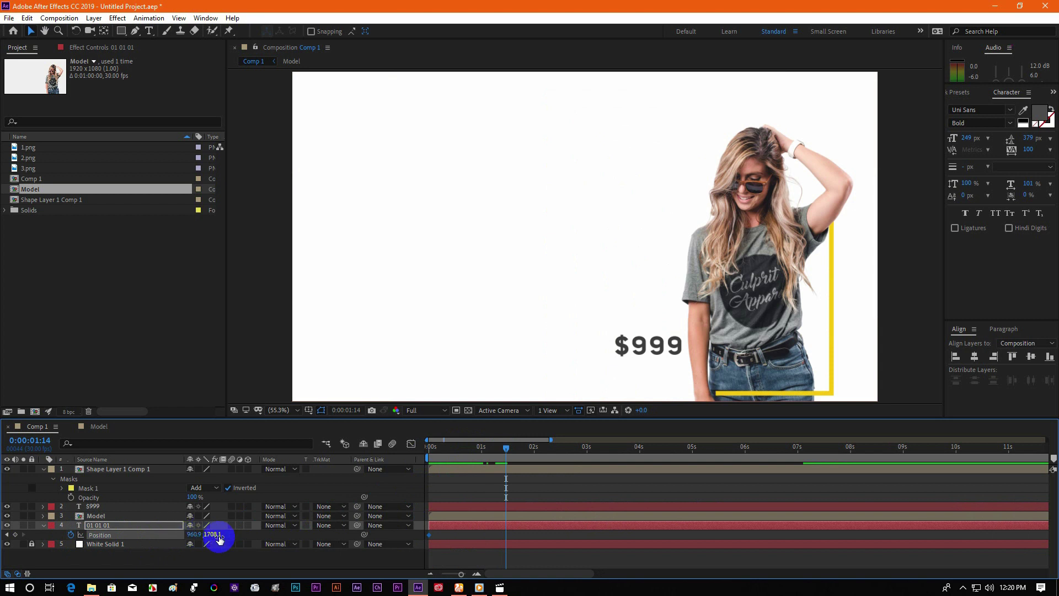
pyautogui.moveTo(219, 536); pyautogui.dragTo(77, 537)
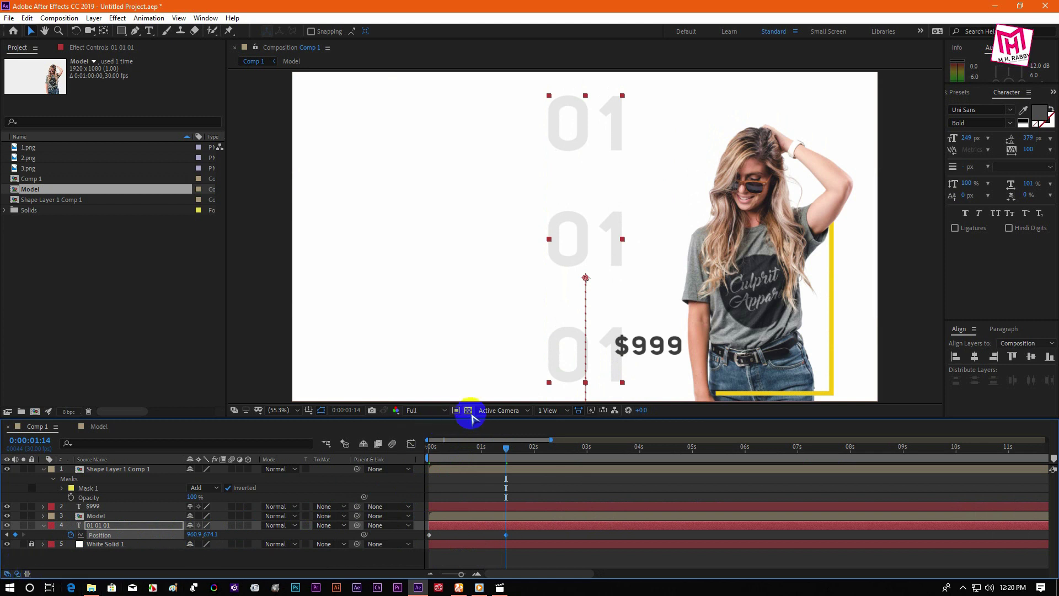
# Hold the 01 text's position with a keyframe at 0:00:04:00 and move it up to Y -366.9 at 0:00:05:29.
pyautogui.moveTo(507, 452); pyautogui.dragTo(633, 455)
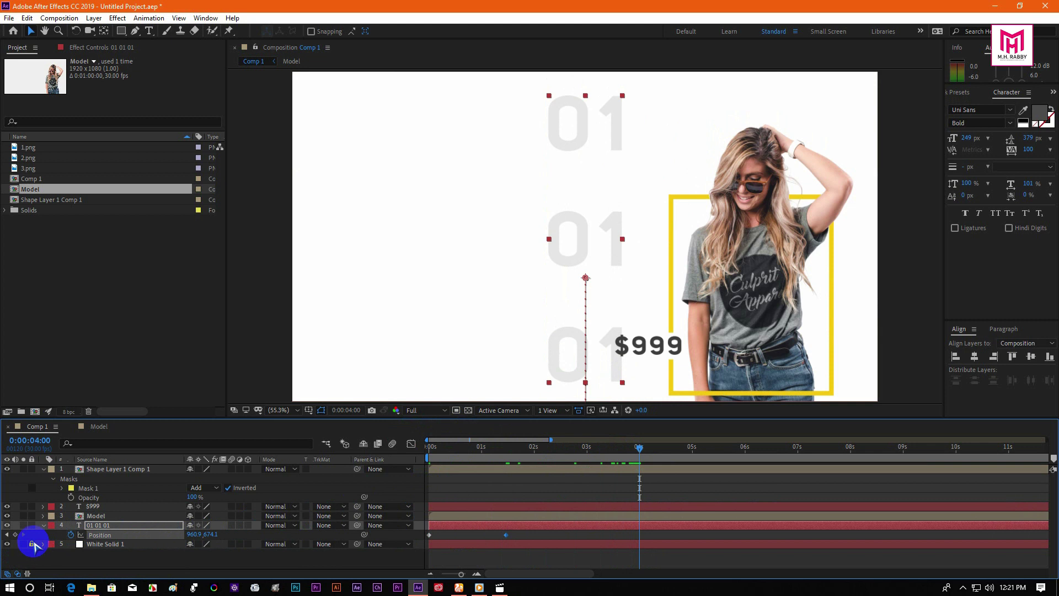
pyautogui.click(748, 450)
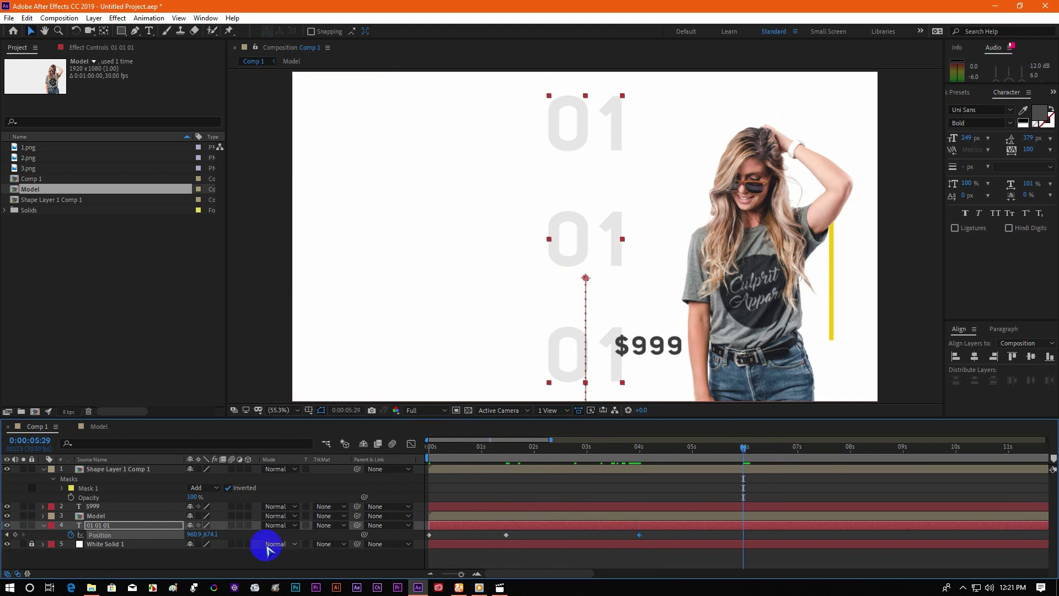
pyautogui.moveTo(212, 537); pyautogui.dragTo(155, 538)
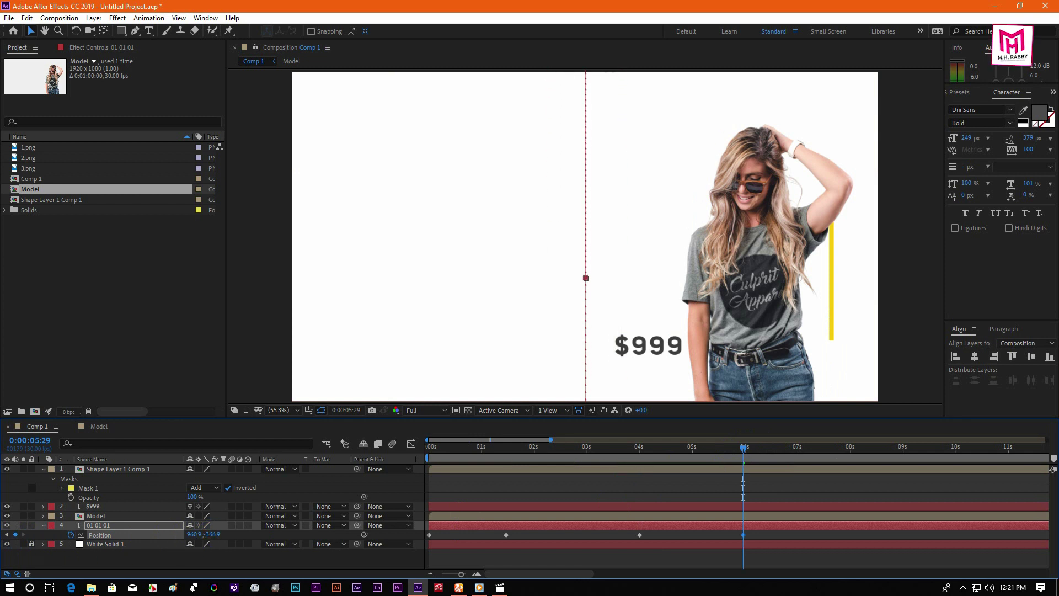
# Preview the 01 text's vertical movement from the beginning of the composition.
pyautogui.click(430, 446)
pyautogui.press('space')
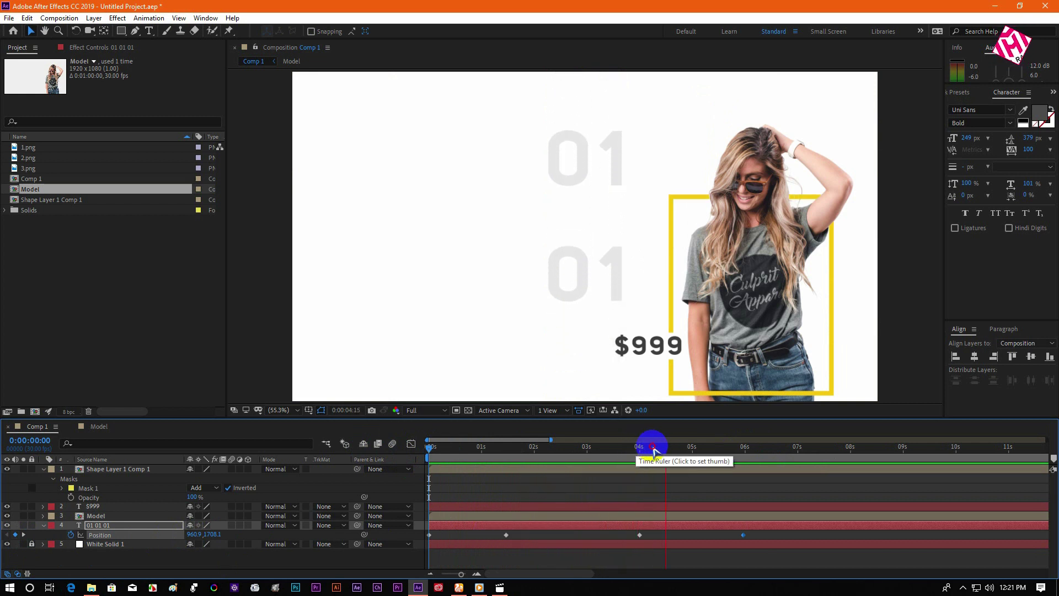
pyautogui.click(711, 450)
# Apply Easy Ease to all the 01 text's position keyframes and reshape the speed graph for fast starts and slow arrivals.
pyautogui.moveTo(760, 540); pyautogui.dragTo(426, 541)
pyautogui.press('F9')
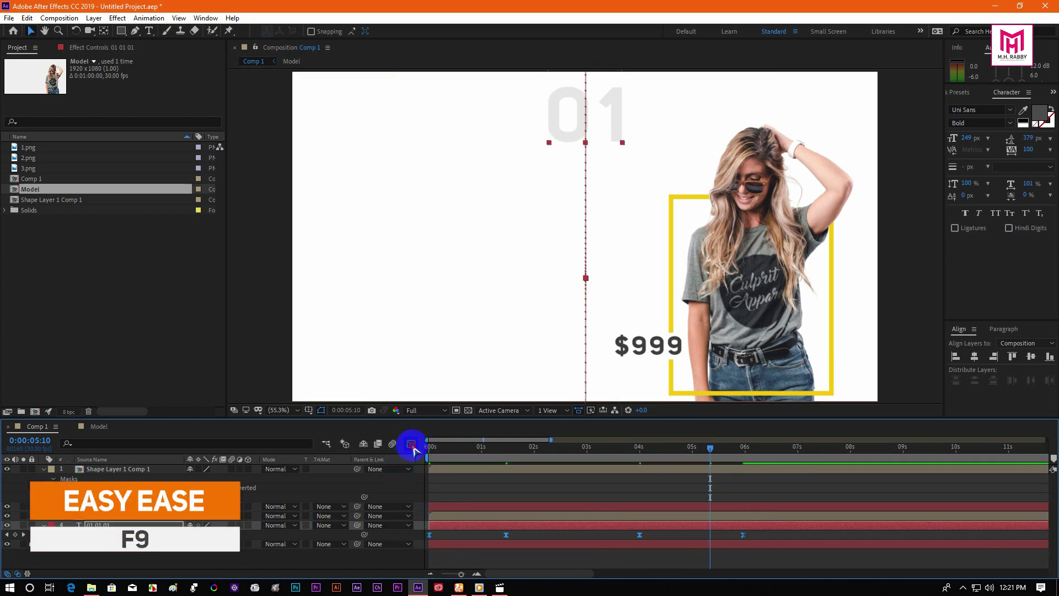
pyautogui.click(411, 443)
pyautogui.moveTo(757, 531); pyautogui.dragTo(602, 549)
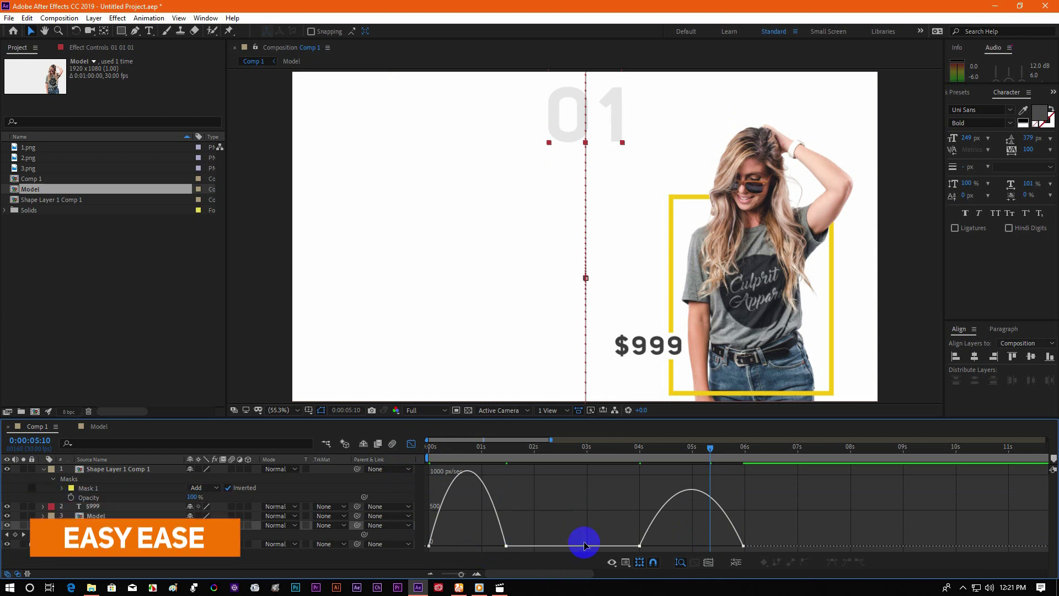
pyautogui.moveTo(779, 538); pyautogui.dragTo(467, 544)
pyautogui.click(412, 444)
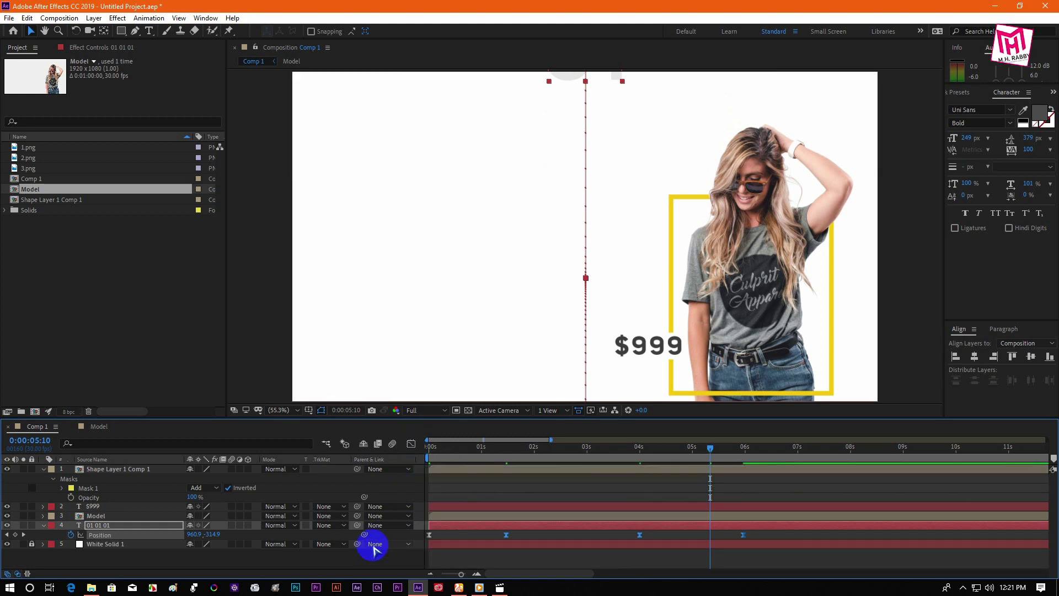
pyautogui.click(366, 549)
pyautogui.click(43, 527)
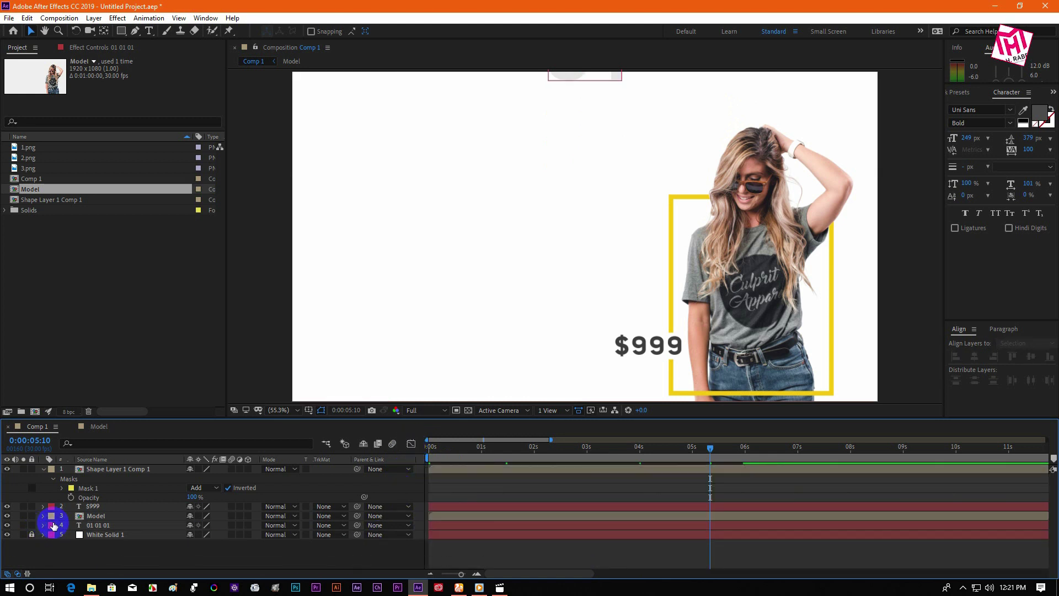
# Play the composition from the start to check the eased 01 text animation.
pyautogui.moveTo(518, 447); pyautogui.dragTo(400, 448)
pyautogui.press('space')
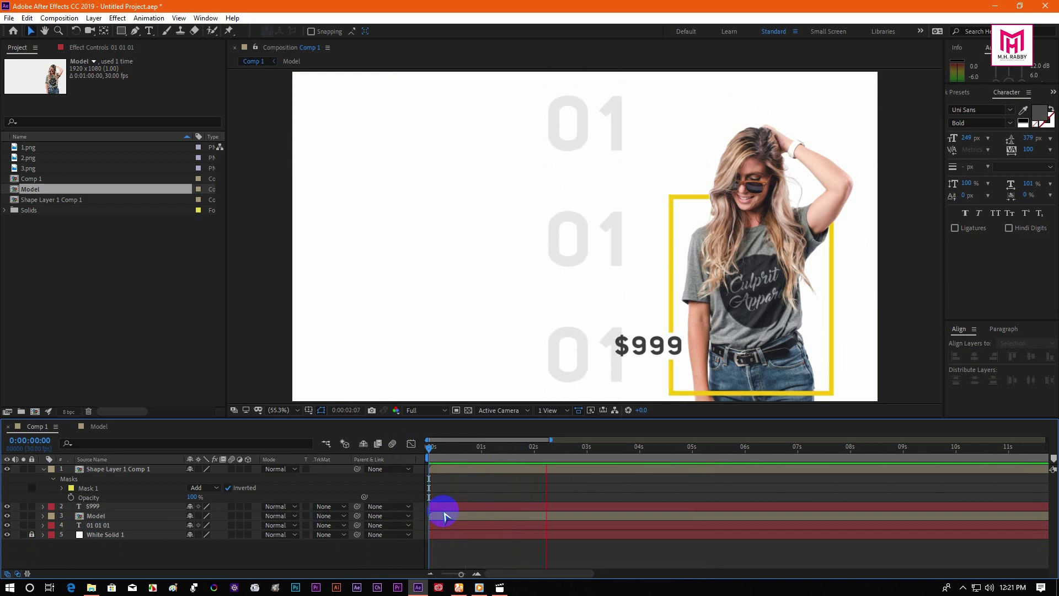
pyautogui.press('space')
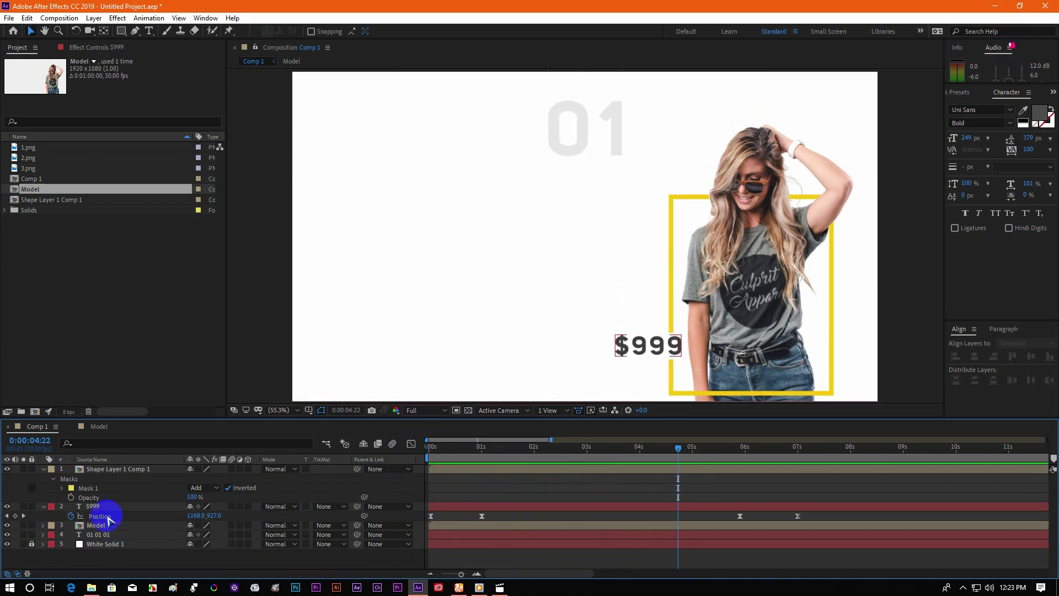
# Pre-compose the Shape Layer 1 Comp 1, $999 and Model layers as Pre-comp 1, moving all attributes into it.
pyautogui.click(95, 525)
pyautogui.keyDown('shift'); pyautogui.click(105, 470); pyautogui.keyUp('shift')
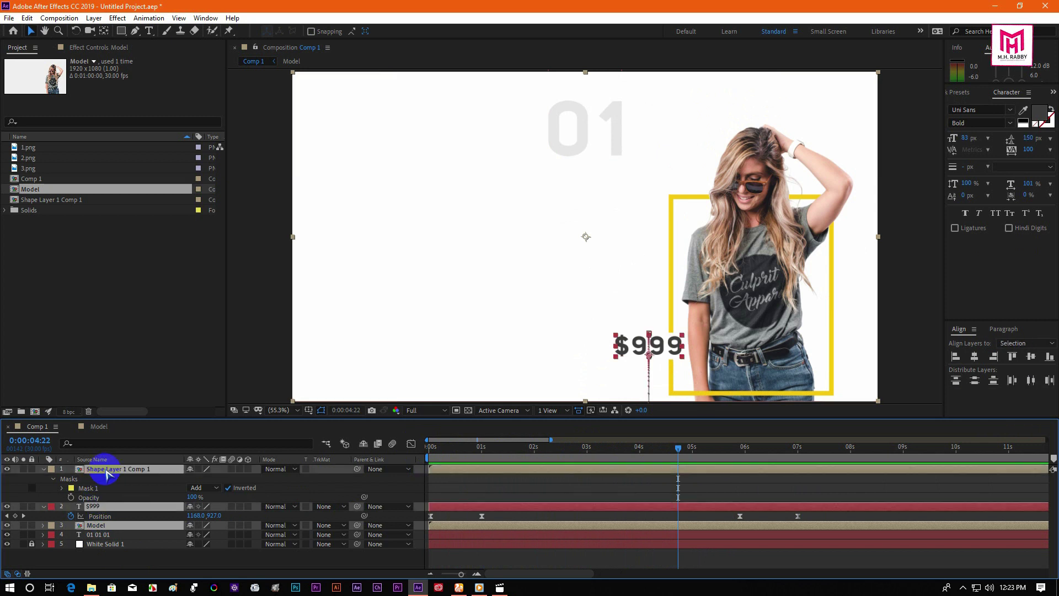
pyautogui.rightClick(106, 474)
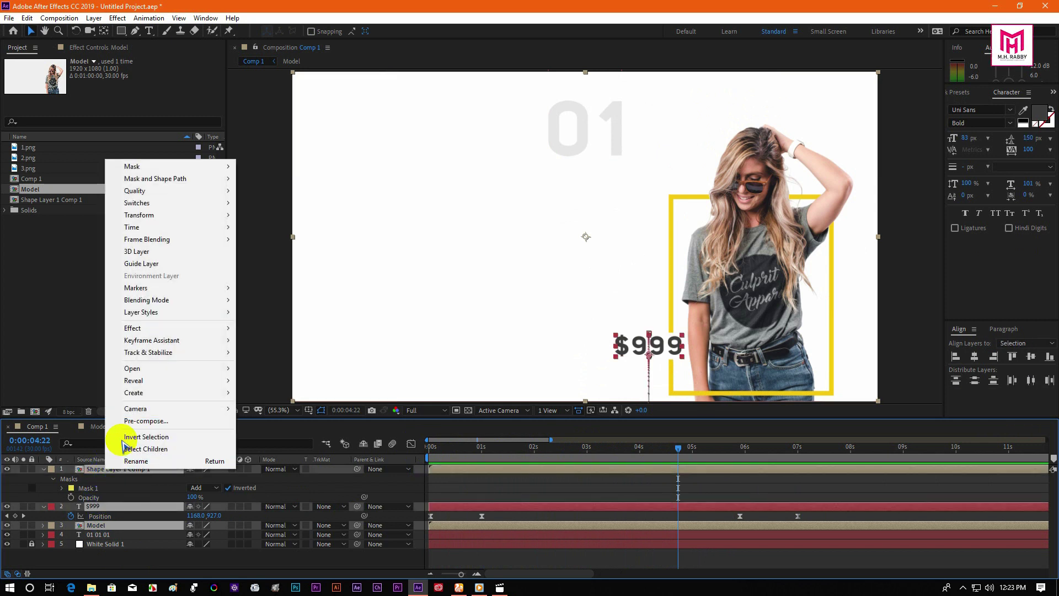
pyautogui.click(145, 420)
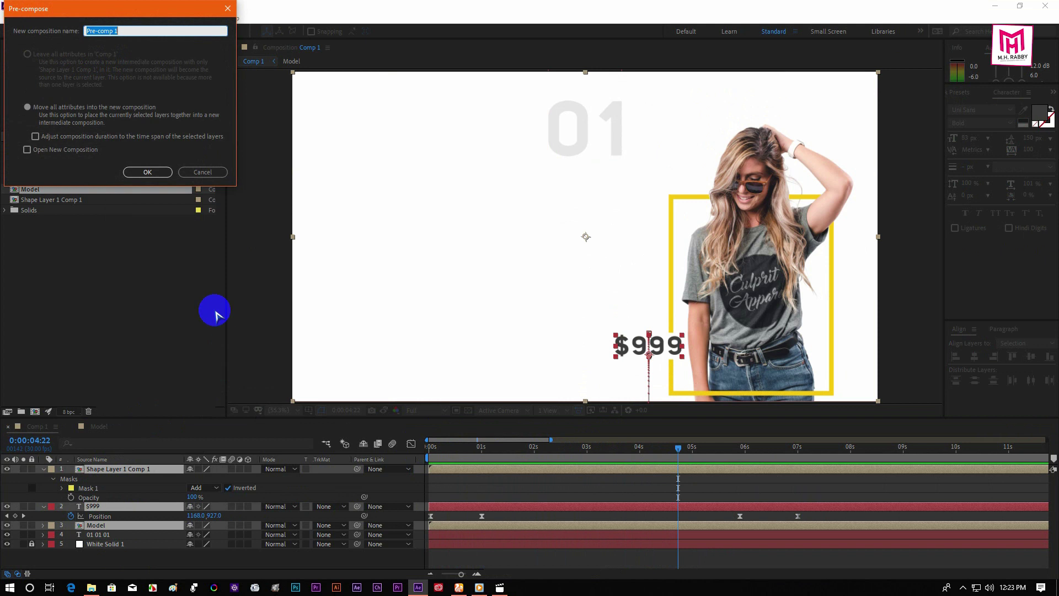
pyautogui.click(142, 171)
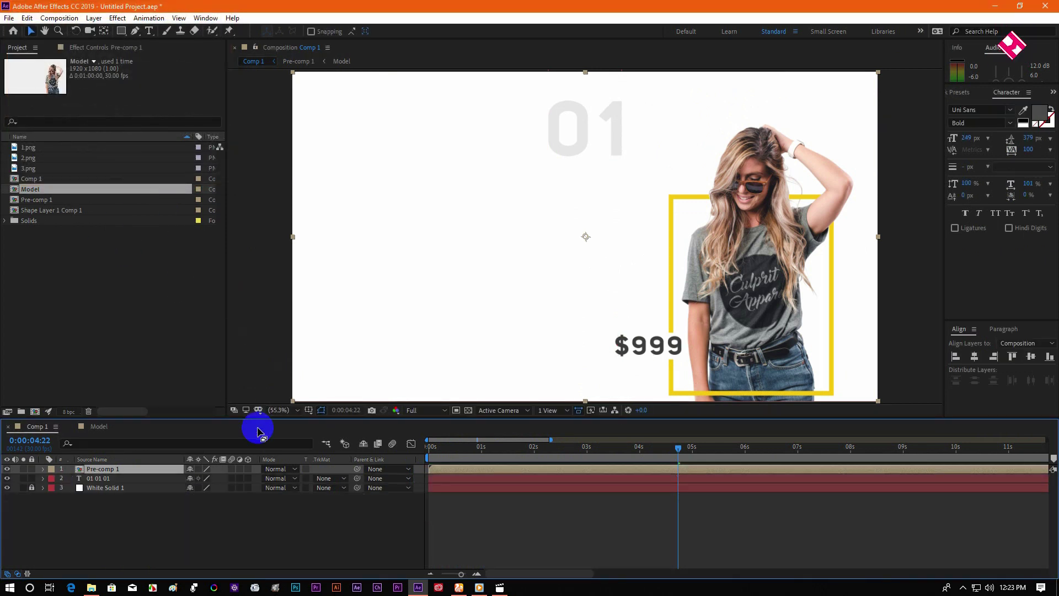
# Preview the composition with Pre-comp 1 from the beginning.
pyautogui.click(175, 507)
pyautogui.click(456, 469)
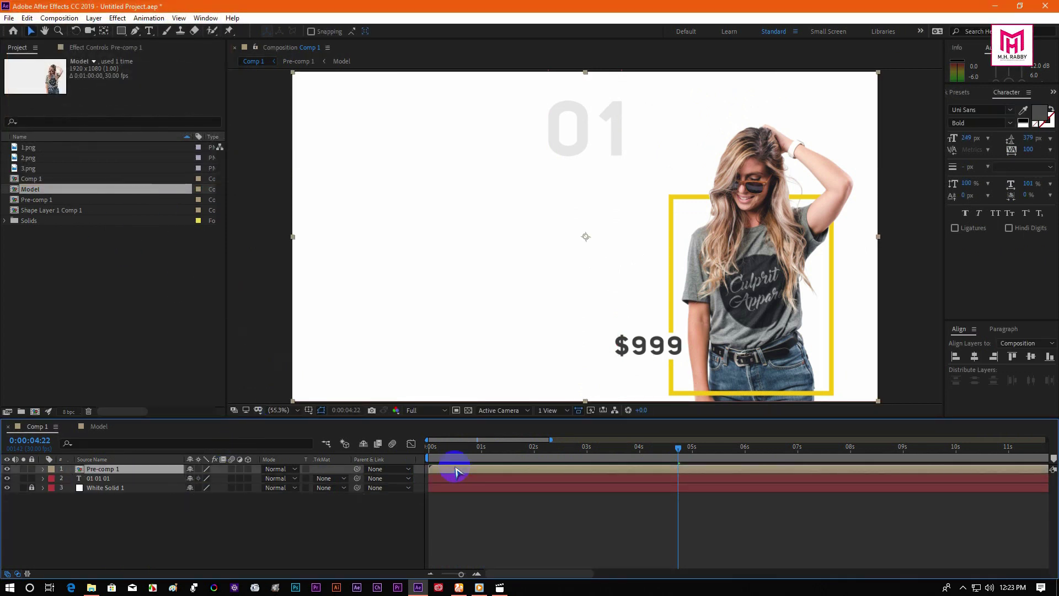
pyautogui.moveTo(461, 456); pyautogui.dragTo(427, 446)
pyautogui.press('space')
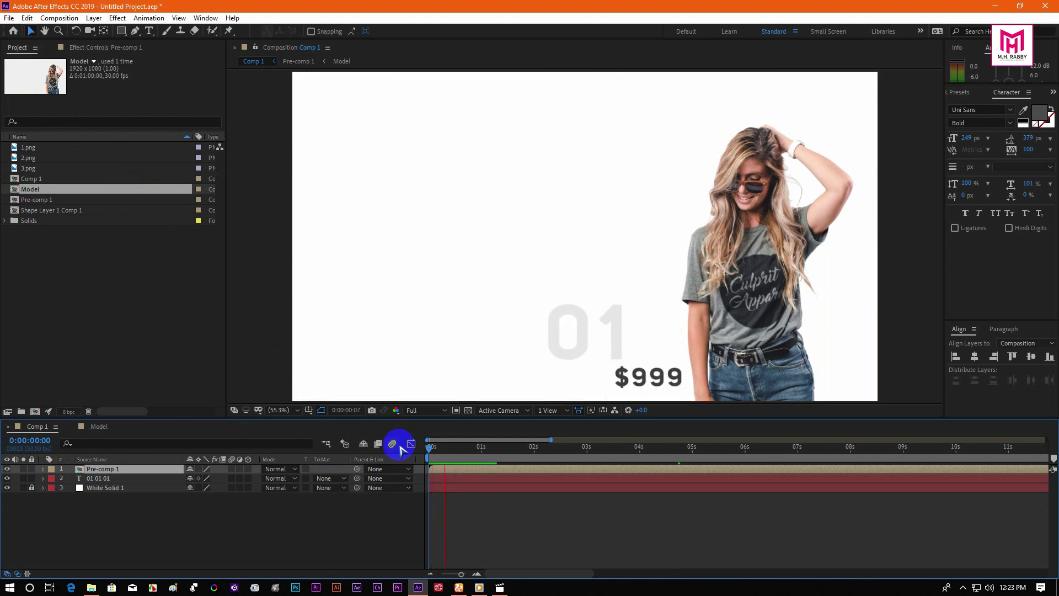
pyautogui.click(449, 448)
# Animate Pre-comp 1's vertical position from 1511 at 0:00:00:00 up to 540 within the first second, and preview the entrance.
pyautogui.moveTo(450, 449); pyautogui.dragTo(489, 448)
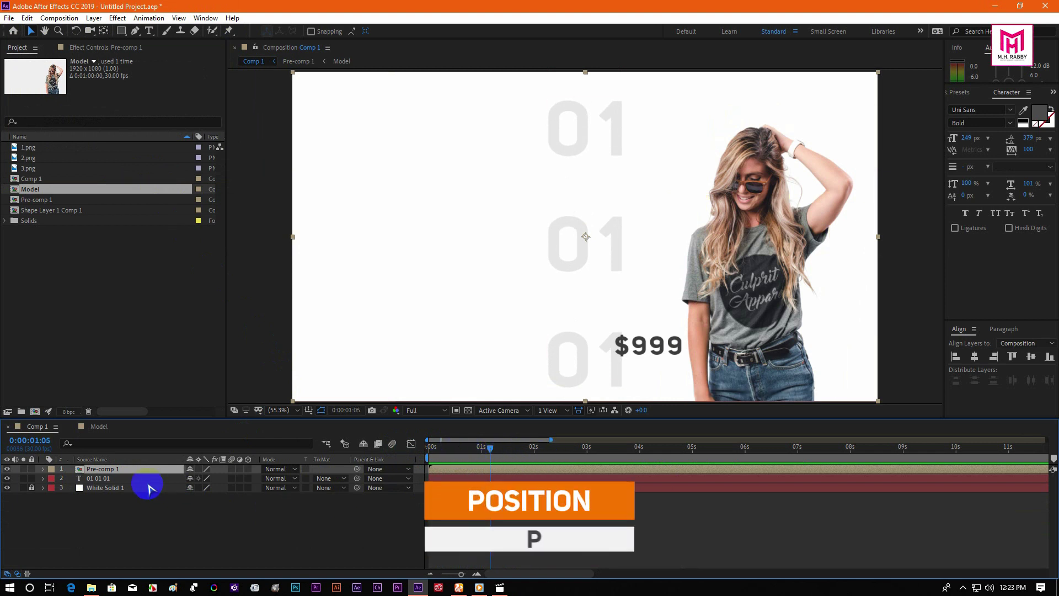
pyautogui.press('p')
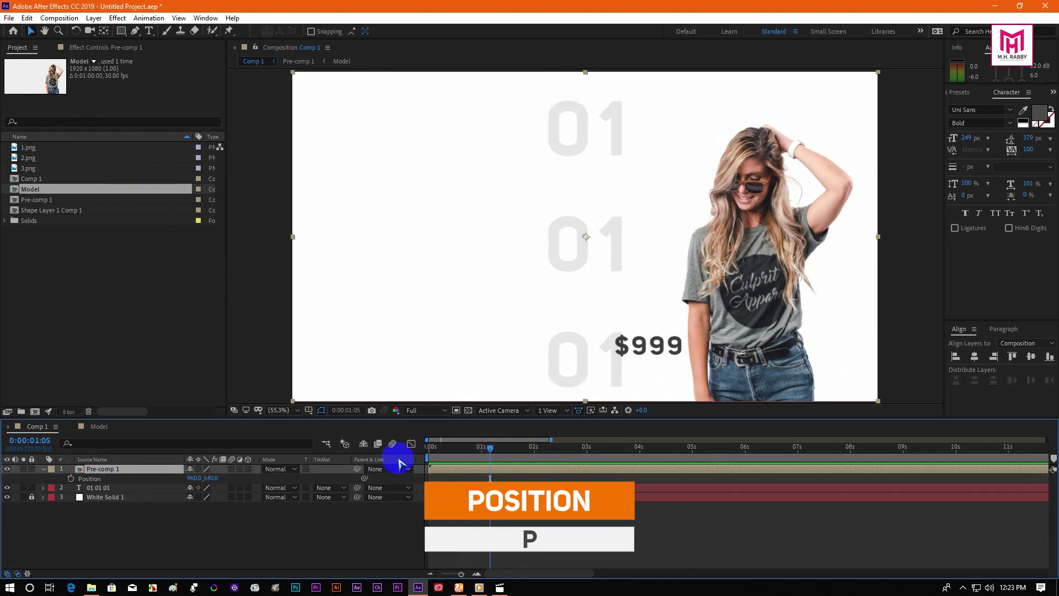
pyautogui.moveTo(479, 454); pyautogui.dragTo(411, 452)
pyautogui.click(70, 479)
pyautogui.moveTo(215, 481); pyautogui.dragTo(734, 489)
pyautogui.press('space')
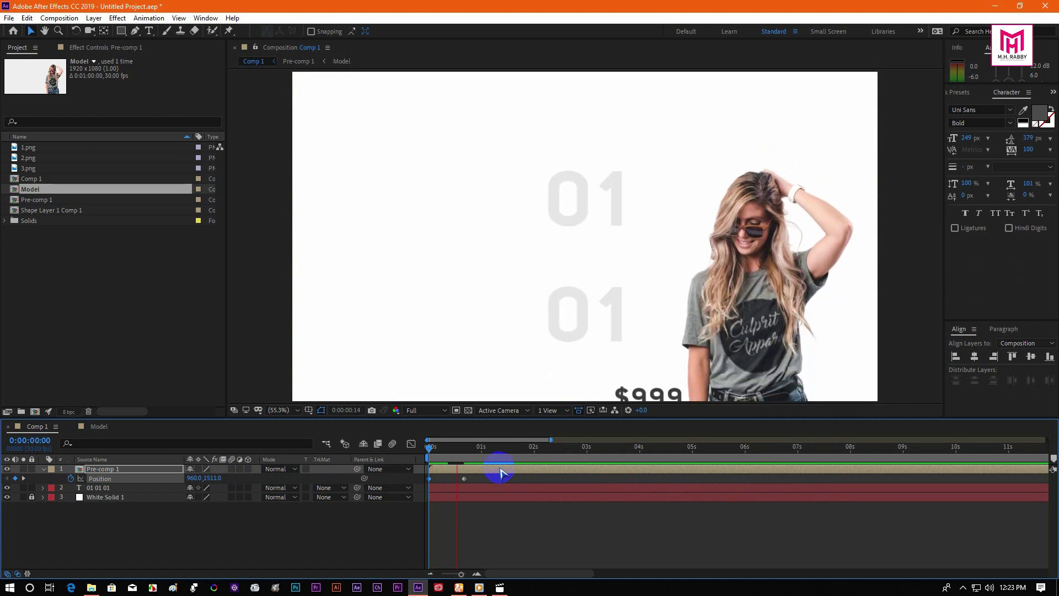
# Animate Pre-comp 1's exit by keyframing its position at 0:00:06:00 and vertical position -554 at 0:00:07:14, and preview it.
pyautogui.moveTo(551, 455); pyautogui.dragTo(749, 464)
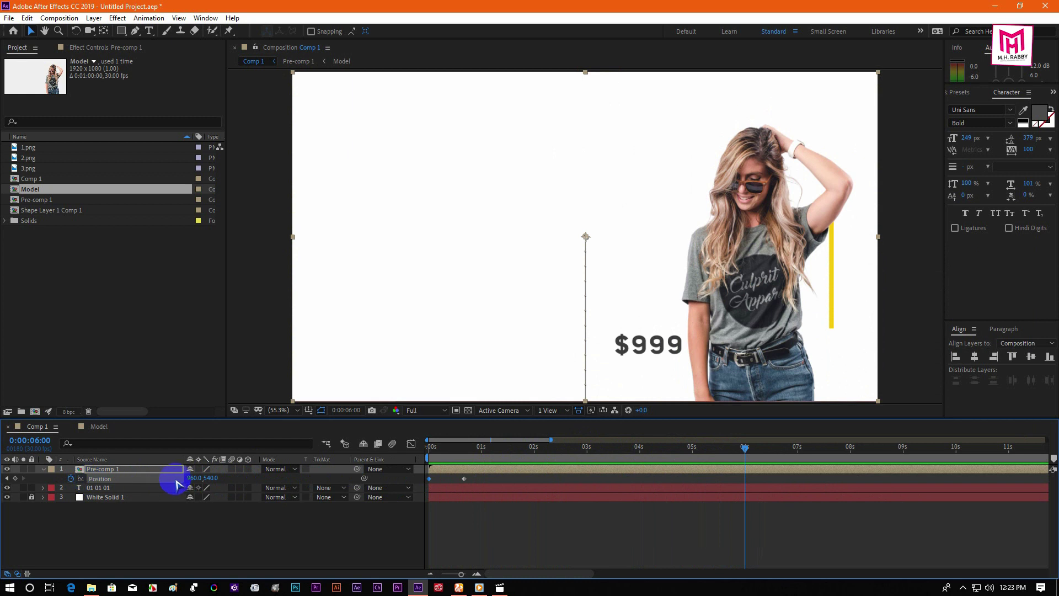
pyautogui.click(821, 450)
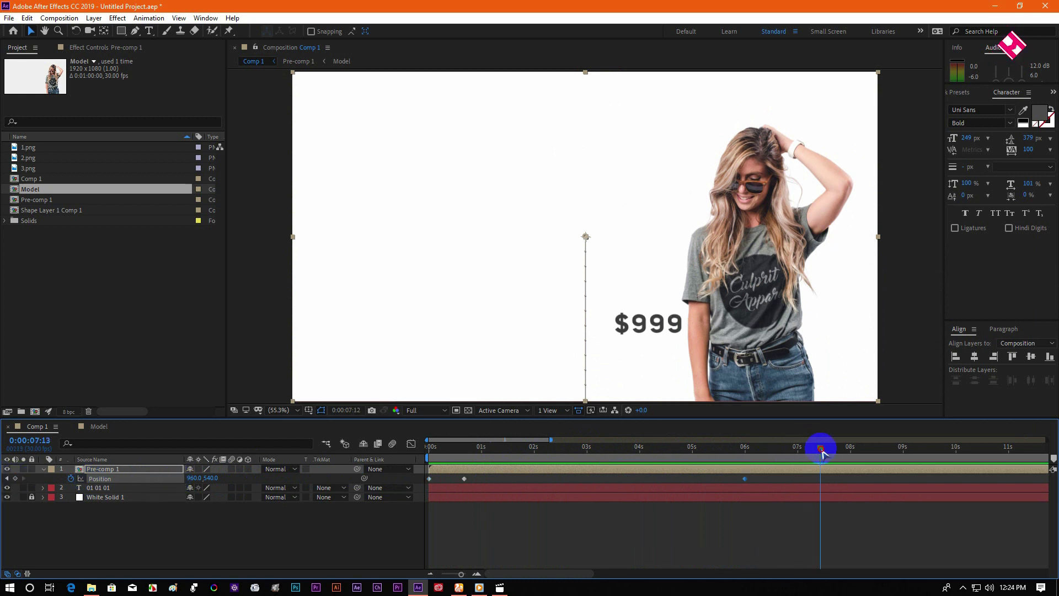
pyautogui.moveTo(210, 482); pyautogui.dragTo(83, 490)
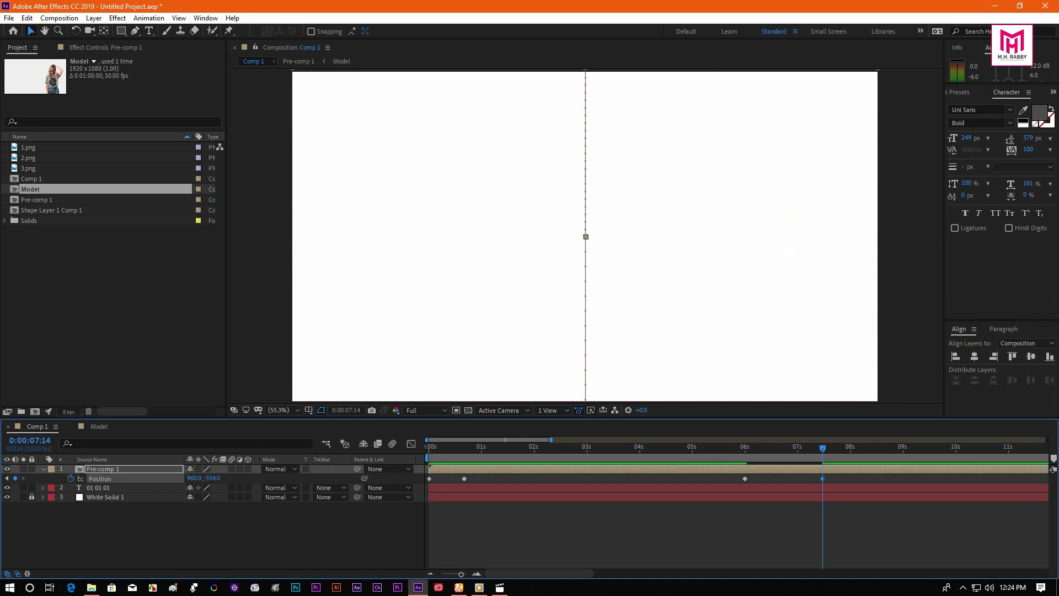
pyautogui.click(683, 447)
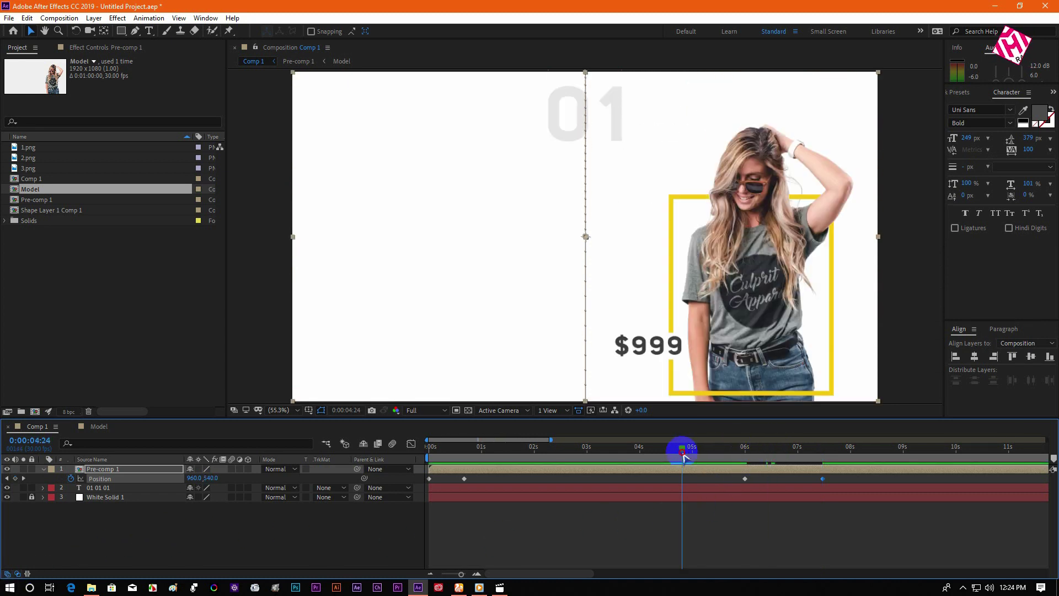
pyautogui.press('space')
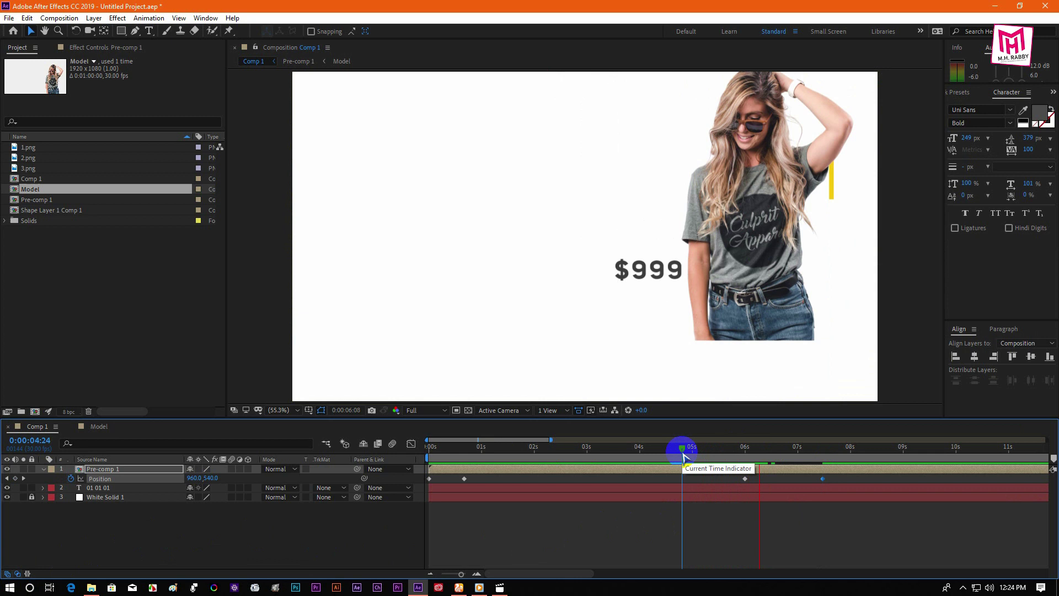
# Retime Pre-comp 1's entrance end keyframe to 1 second and exit end keyframe to about 7 seconds, and apply Easy Ease to all four.
pyautogui.moveTo(753, 452); pyautogui.dragTo(736, 451)
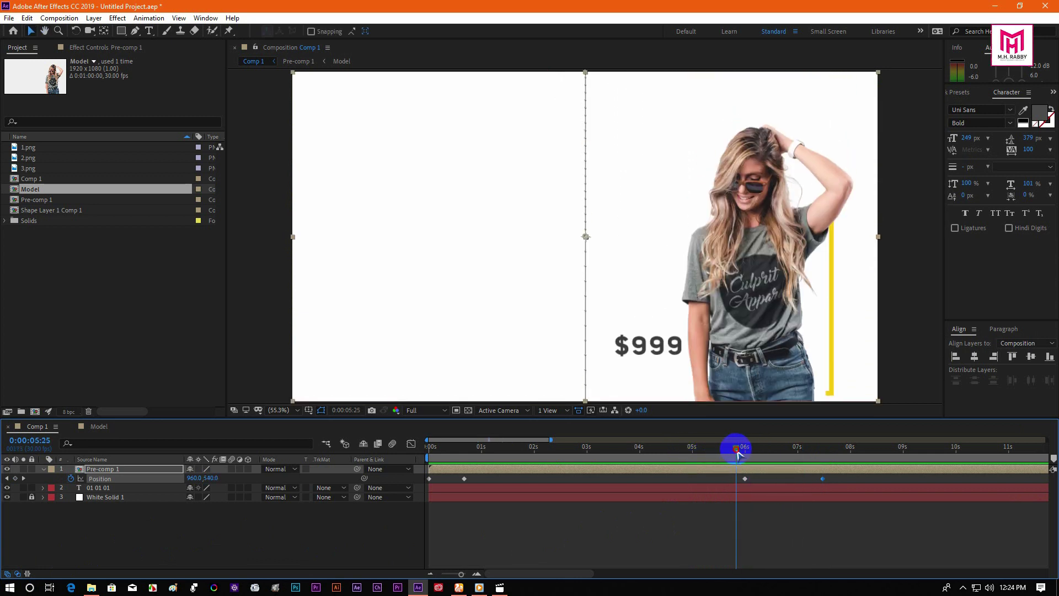
pyautogui.click(818, 483)
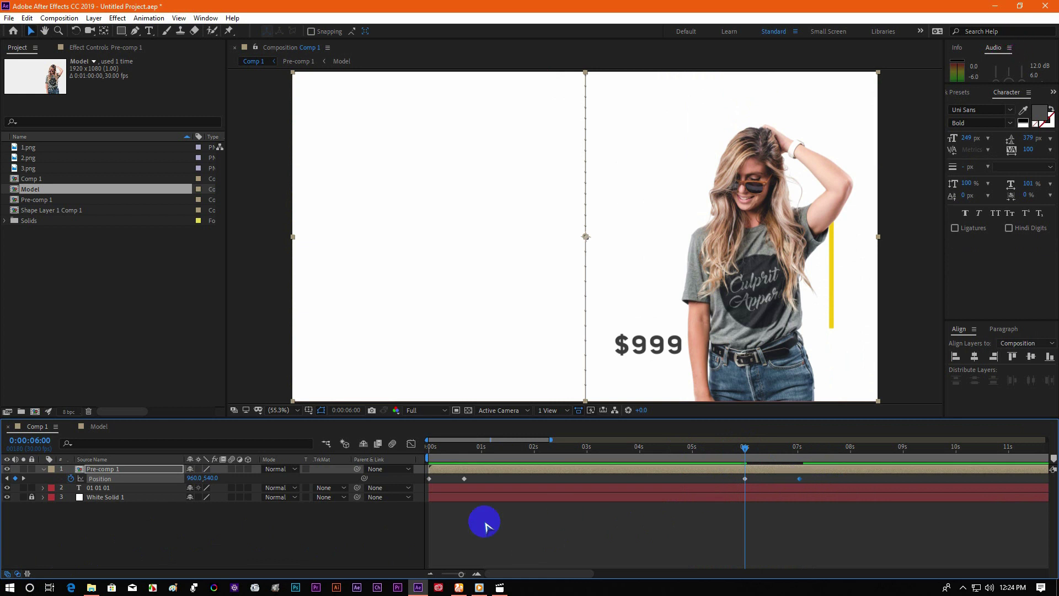
pyautogui.moveTo(465, 481); pyautogui.dragTo(481, 482)
pyautogui.moveTo(813, 475); pyautogui.dragTo(411, 499)
pyautogui.press('F9')
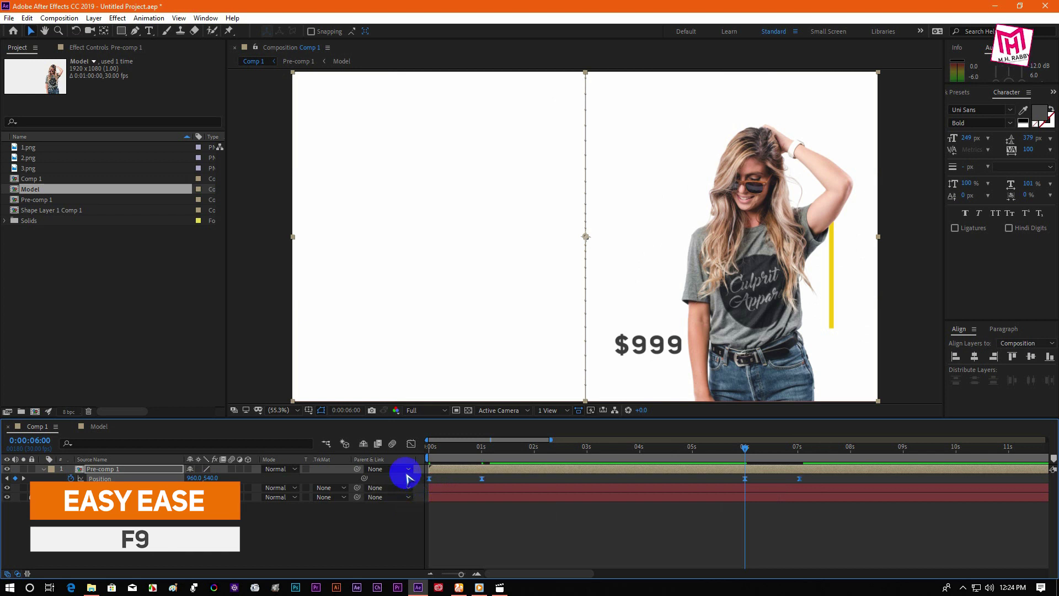
# Reshape Pre-comp 1's position speed curves to peak early and slow down gradually, and preview the animation from the start.
pyautogui.click(411, 444)
pyautogui.moveTo(805, 550); pyautogui.dragTo(446, 534)
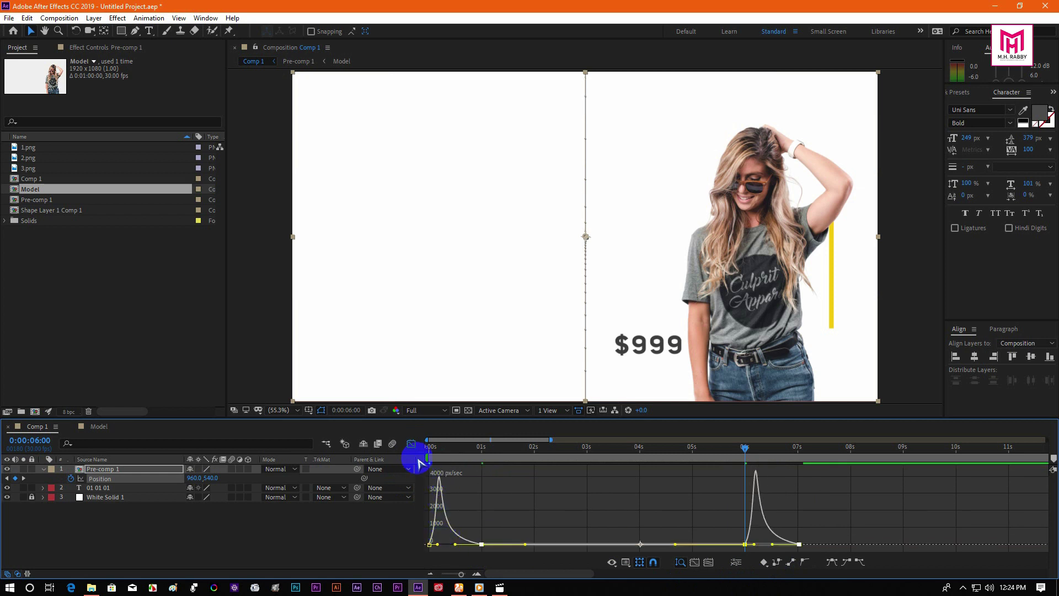
pyautogui.click(411, 443)
pyautogui.press('Home')
pyautogui.press('space')
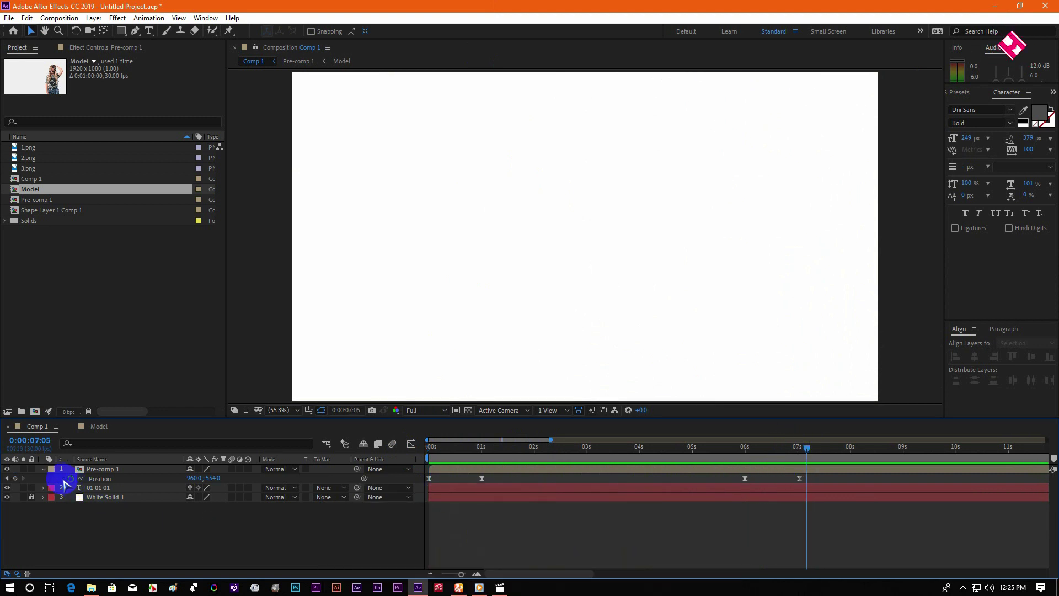
pyautogui.click(43, 470)
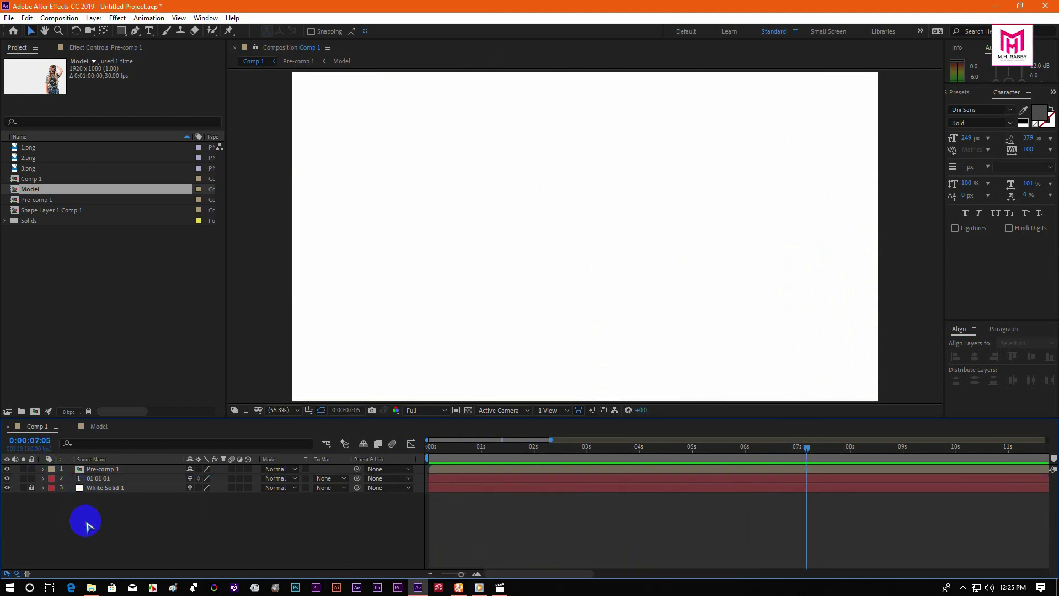
# Create a text box left of the 01 text at 0:00:01:25 and fill it with "Lorem Ipsum" copied from lipsum.com in the browser.
pyautogui.click(148, 32)
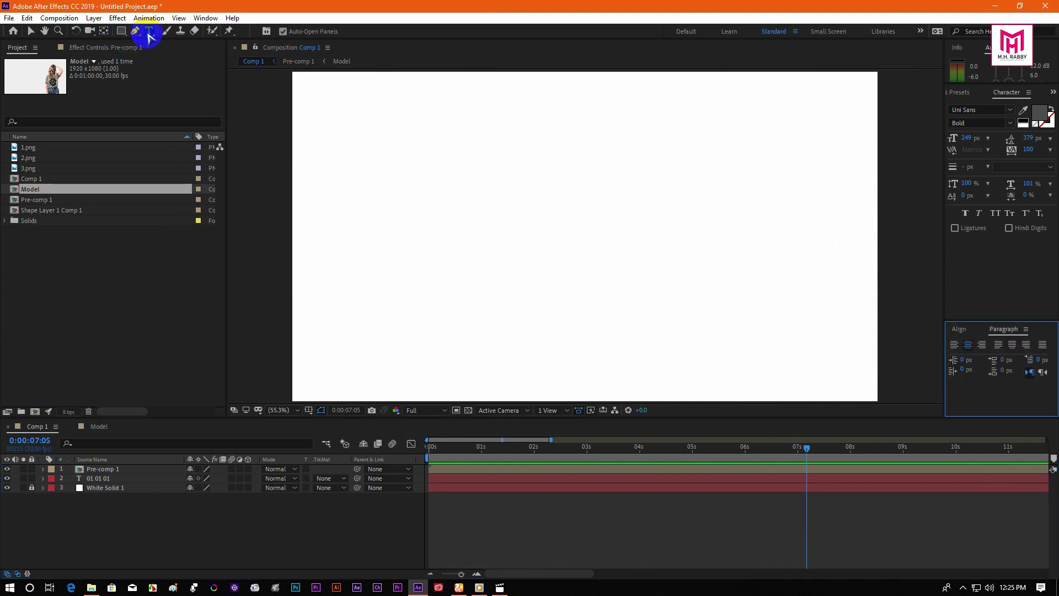
pyautogui.moveTo(491, 448); pyautogui.dragTo(527, 454)
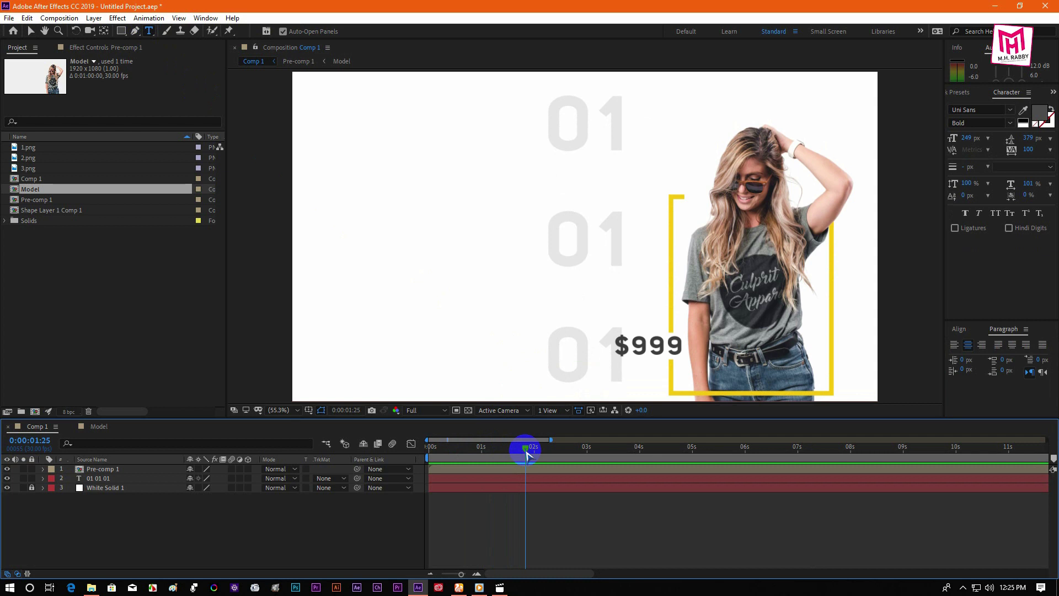
pyautogui.moveTo(339, 190); pyautogui.dragTo(508, 227)
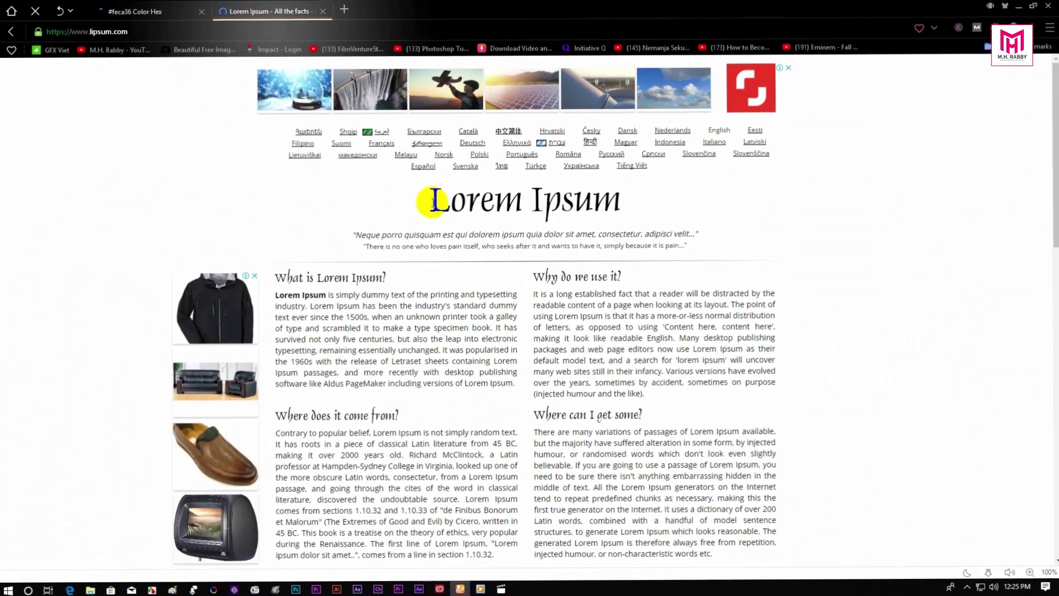
pyautogui.moveTo(428, 201); pyautogui.dragTo(612, 212)
pyautogui.hotkey('ctrl', 'c')
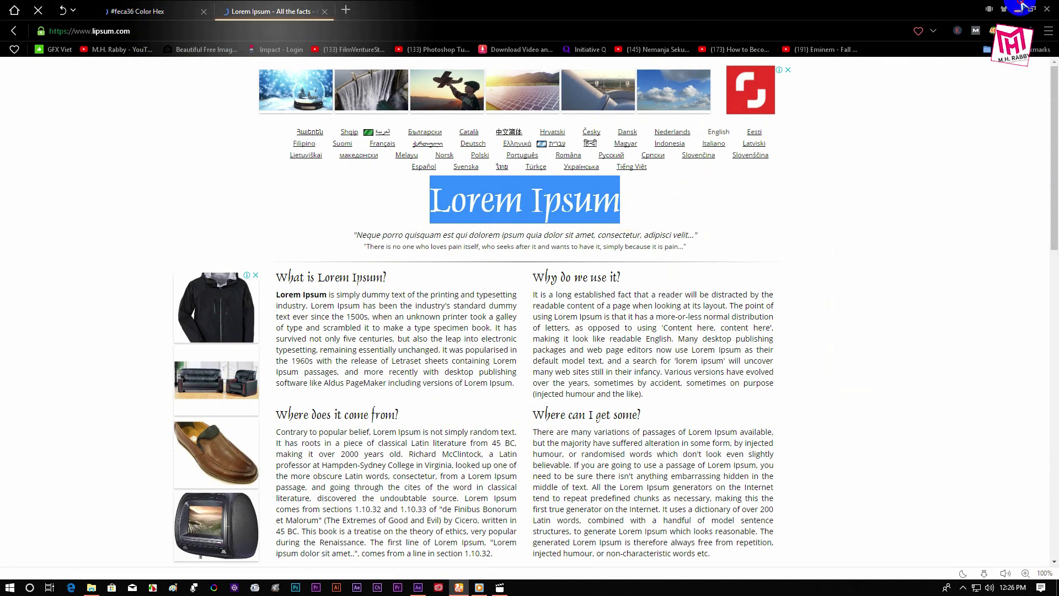
pyautogui.click(1020, 8)
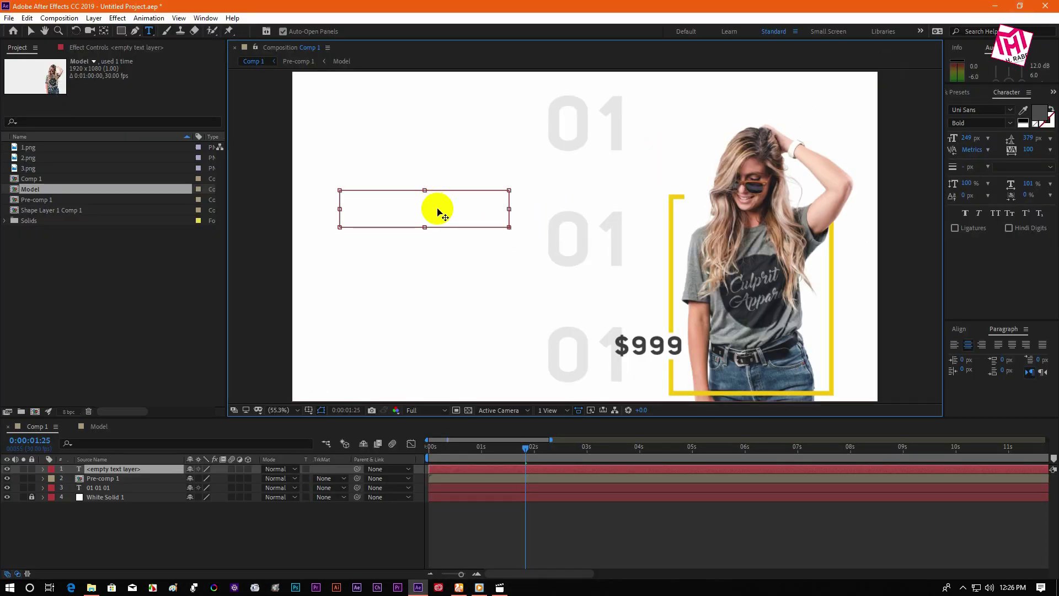
pyautogui.hotkey('ctrl', 'v')
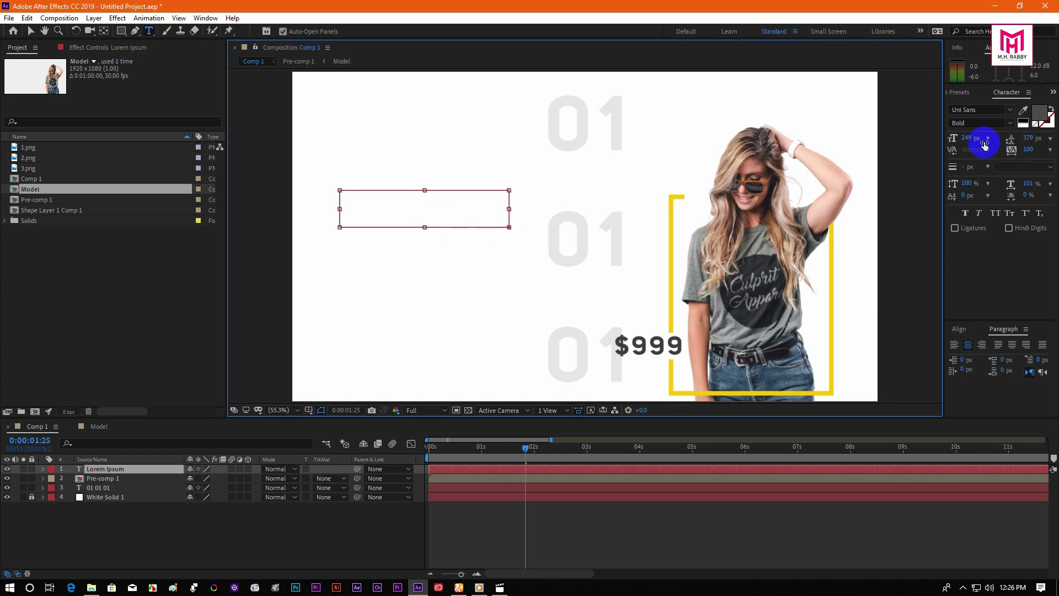
# Format the Lorem Ipsum heading in all caps with a 69 px font size and 101 px leading.
pyautogui.moveTo(970, 141); pyautogui.dragTo(819, 181)
pyautogui.click(996, 213)
pyautogui.moveTo(1020, 142); pyautogui.dragTo(799, 172)
# Add a wider text box beneath the heading and paste the opening "What is Lorem Ipsum?" text from lipsum.com, ending at "type specimen book".
pyautogui.moveTo(298, 229); pyautogui.dragTo(543, 335)
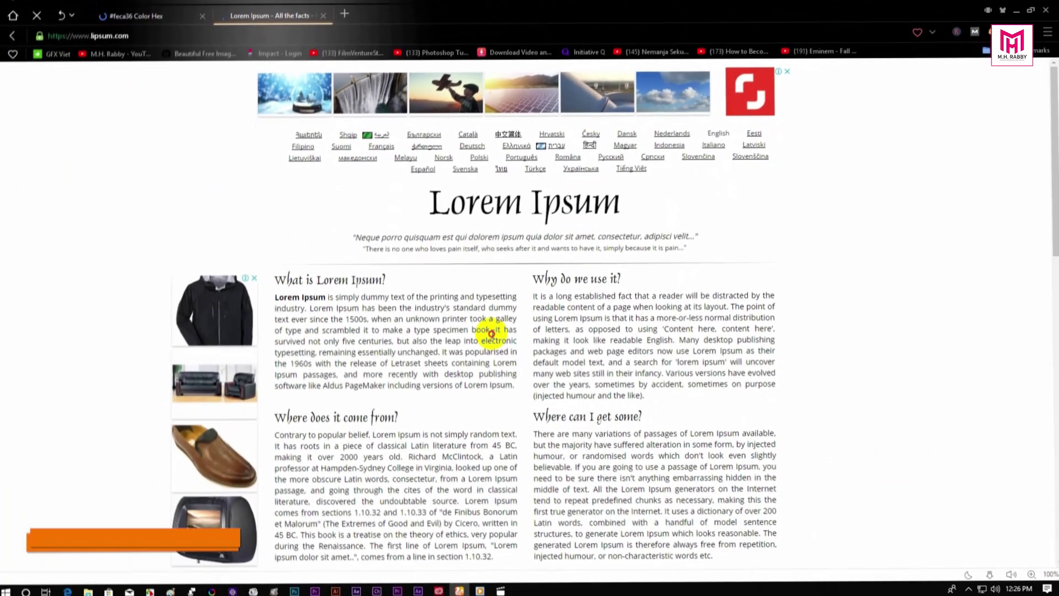
pyautogui.moveTo(490, 333); pyautogui.dragTo(278, 292)
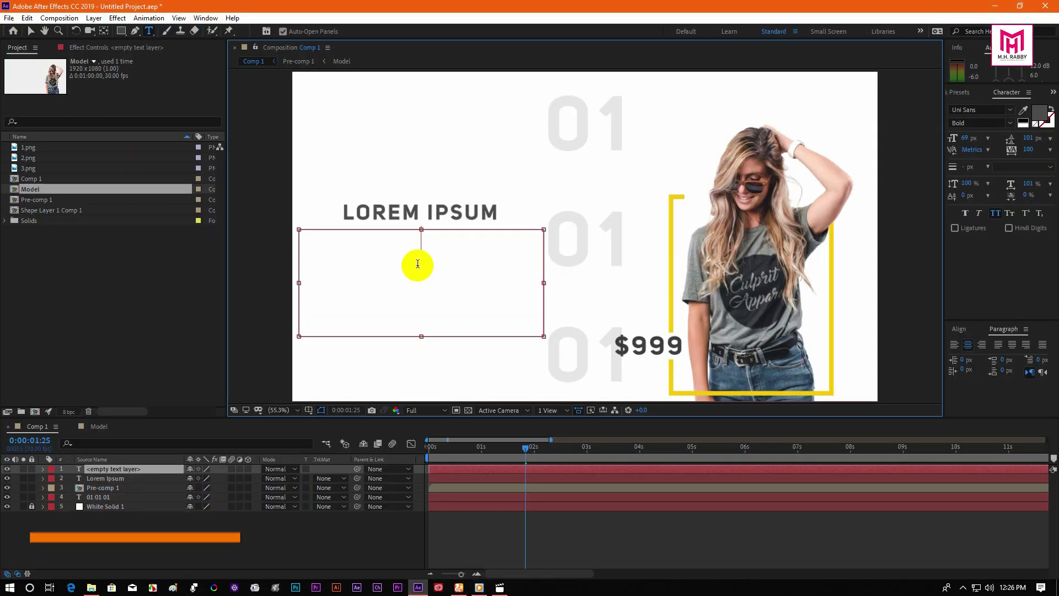
pyautogui.write("Lorem Ipsum is simply dummy text of the printing and typesetting industry. Lorem Ipsum has been the industry's standard dummy text ever since the 1500s, when an unknown printer took a galley of type and scrambled it to make a type specimen book.")
# Format the description paragraph as Uni Sans Light with a 26 px font size and 37 px leading.
pyautogui.hotkey('ctrl', 'a')
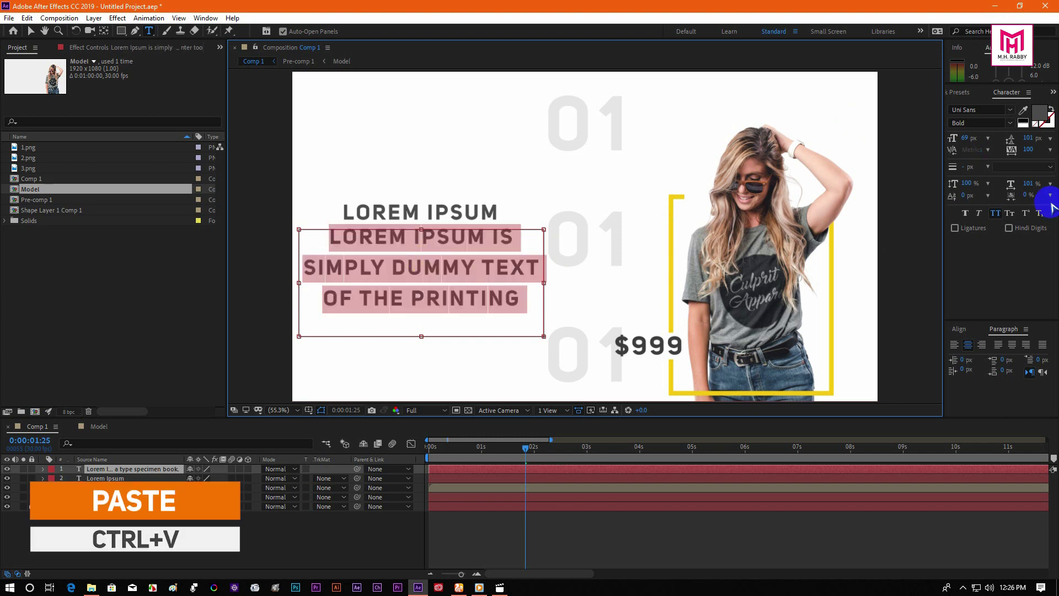
pyautogui.click(1009, 122)
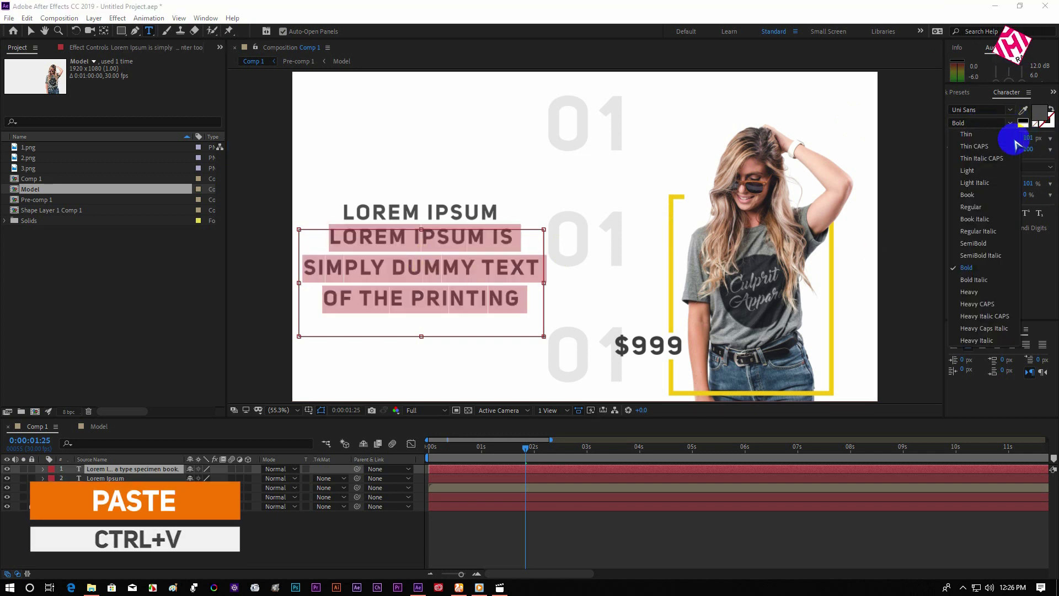
pyautogui.click(972, 208)
pyautogui.moveTo(972, 138); pyautogui.dragTo(941, 135)
pyautogui.moveTo(1028, 138); pyautogui.dragTo(1007, 151)
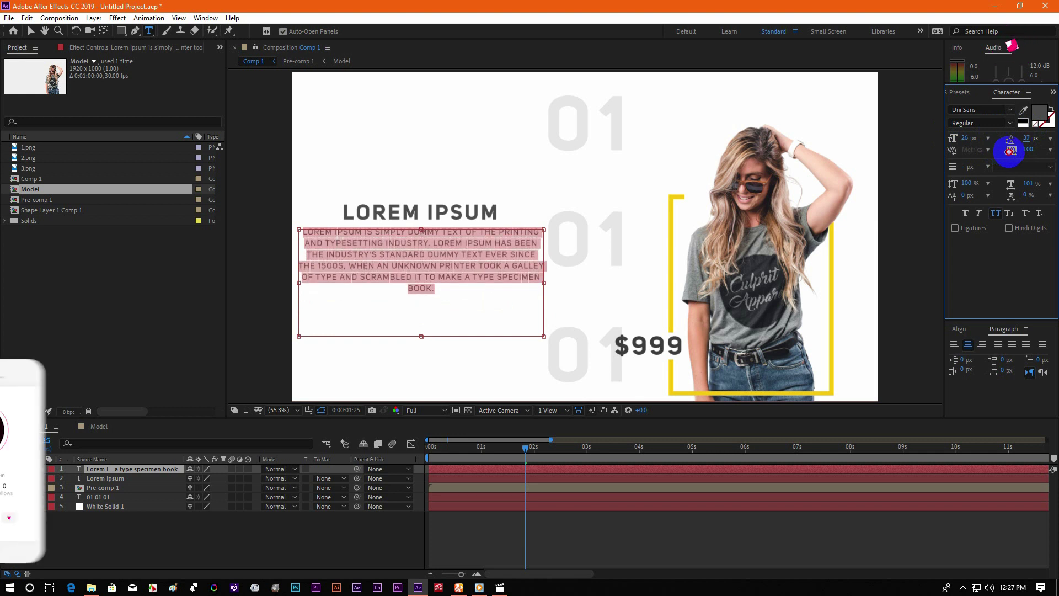
pyautogui.click(1010, 122)
pyautogui.click(979, 173)
# Colour the description paragraph black (000000) and increase its leading to 38 px.
pyautogui.click(499, 284)
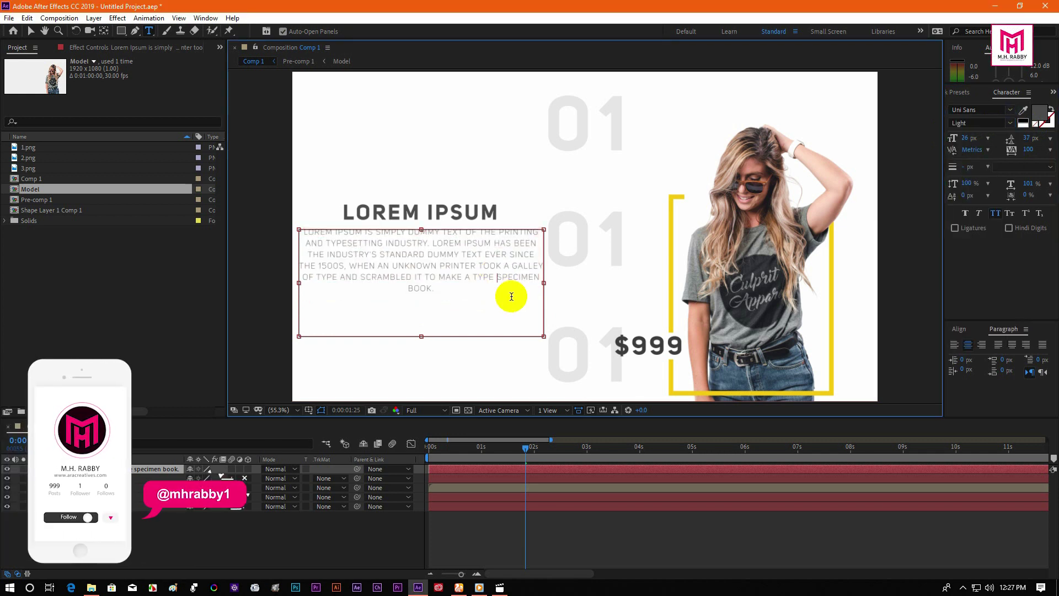
pyautogui.hotkey('ctrl', 'a')
pyautogui.click(1039, 113)
pyautogui.moveTo(177, 287)
pyautogui.mouseDown()
pyautogui.moveTo(138, 302)
pyautogui.moveTo(169, 300)
pyautogui.mouseUp()
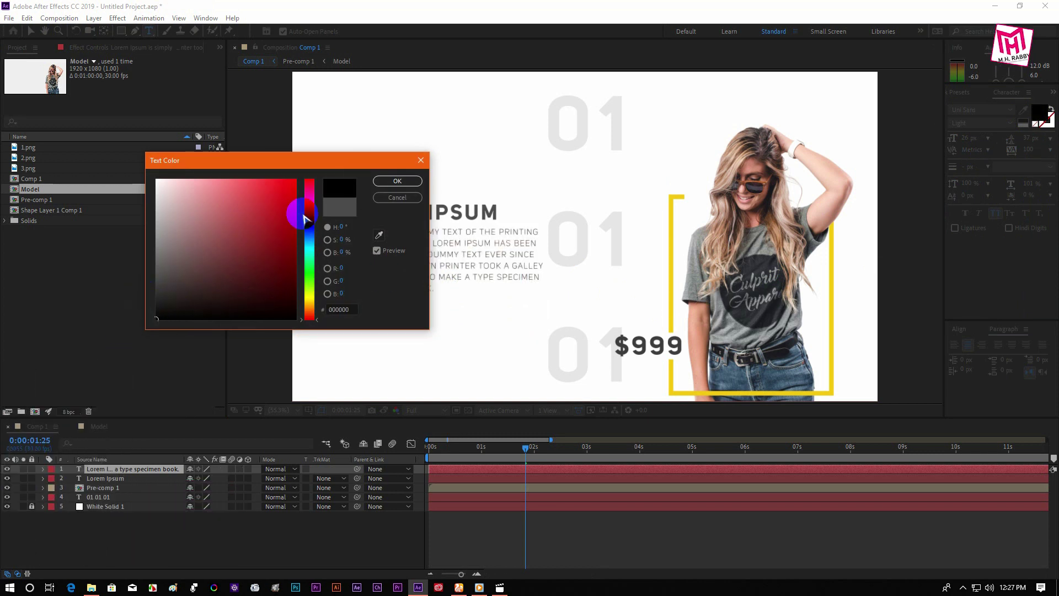
pyautogui.click(397, 181)
pyautogui.moveTo(1034, 145)
pyautogui.mouseDown()
pyautogui.moveTo(1022, 145)
pyautogui.moveTo(1039, 148)
pyautogui.mouseUp()
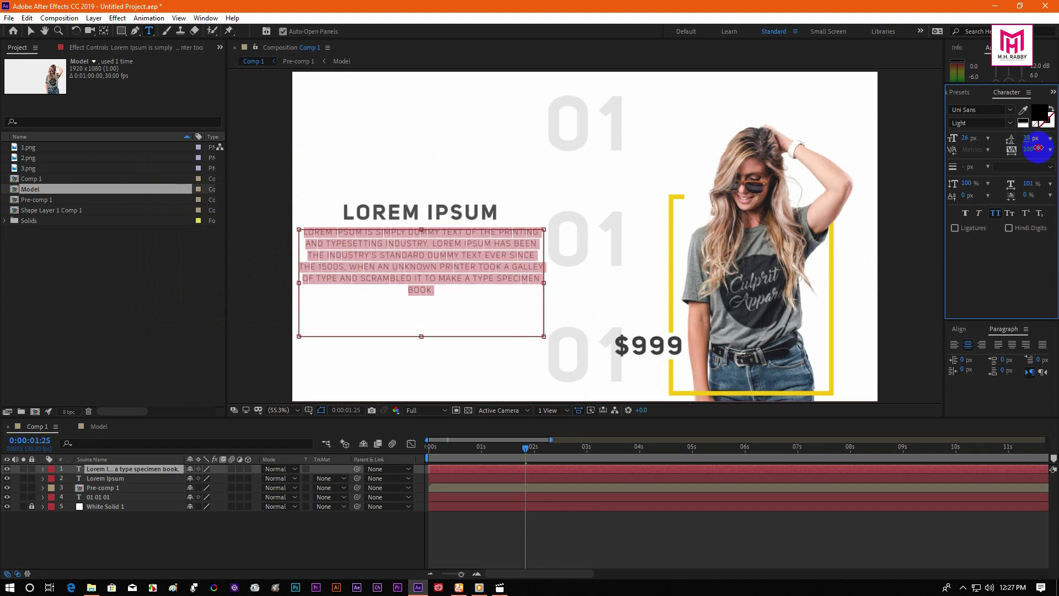
# Select the Lorem Ipsum heading and description layers together and nudge them slightly to the right.
pyautogui.click(32, 34)
pyautogui.click(477, 279)
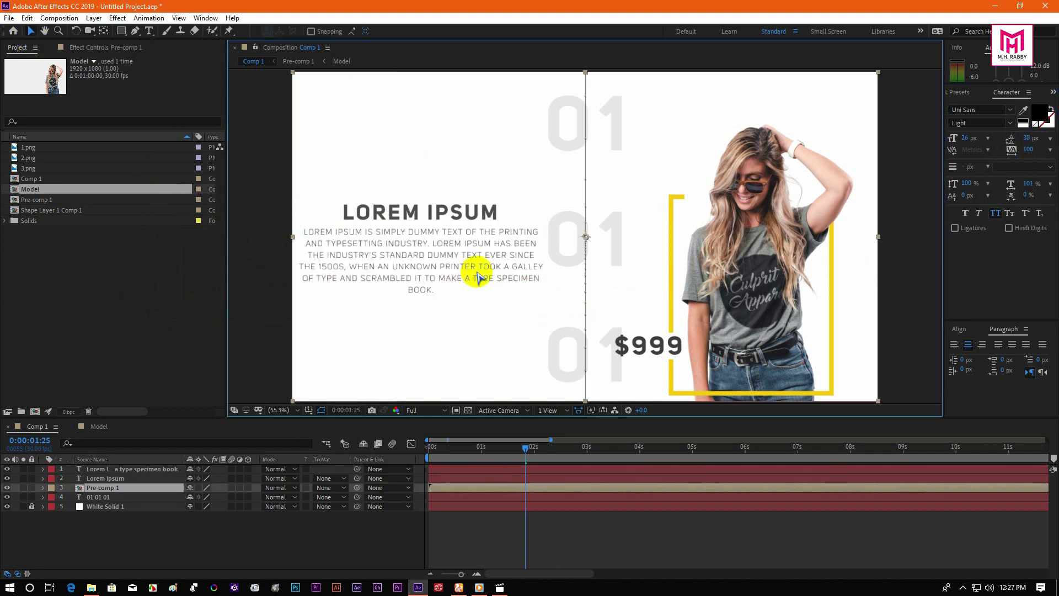
pyautogui.click(99, 469)
pyautogui.click(103, 479)
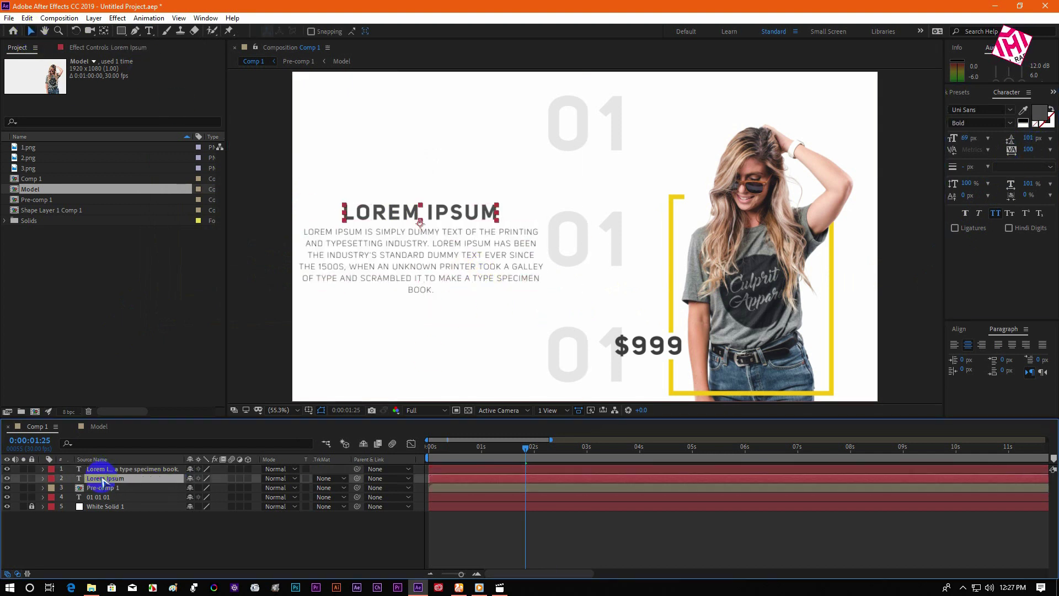
pyautogui.click(142, 469)
pyautogui.keyDown('ctrl'); pyautogui.click(143, 479); pyautogui.keyUp('ctrl')
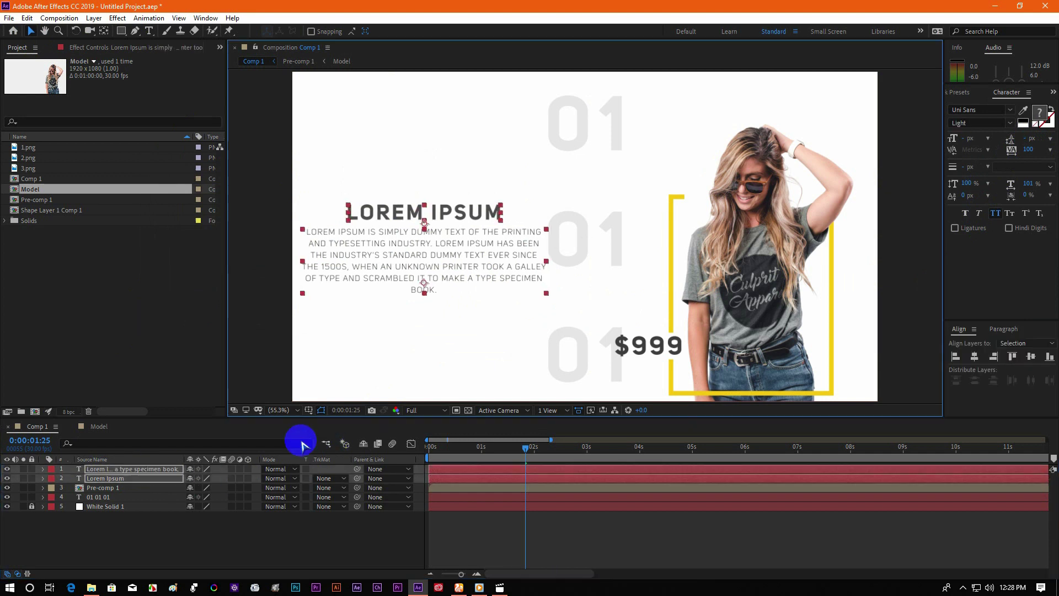
pyautogui.click(170, 554)
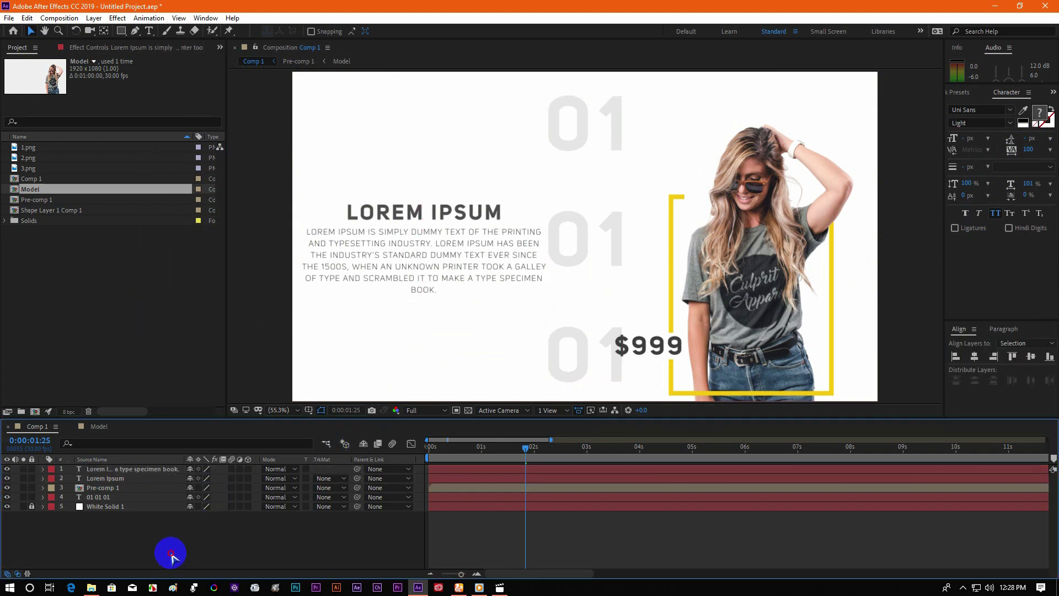
# Keyframe the Position of the Lorem Ipsum heading and description at 0:00:01:02, and at 0:00:00:00 move both below the frame.
pyautogui.click(115, 479)
pyautogui.keyDown('ctrl'); pyautogui.click(124, 470); pyautogui.keyUp('ctrl')
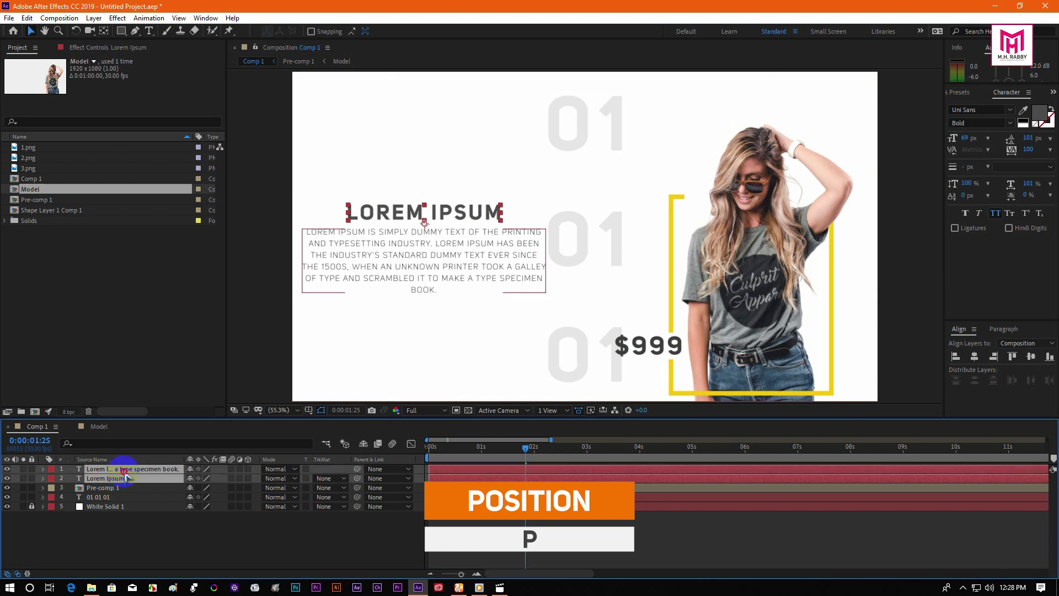
pyautogui.press('p')
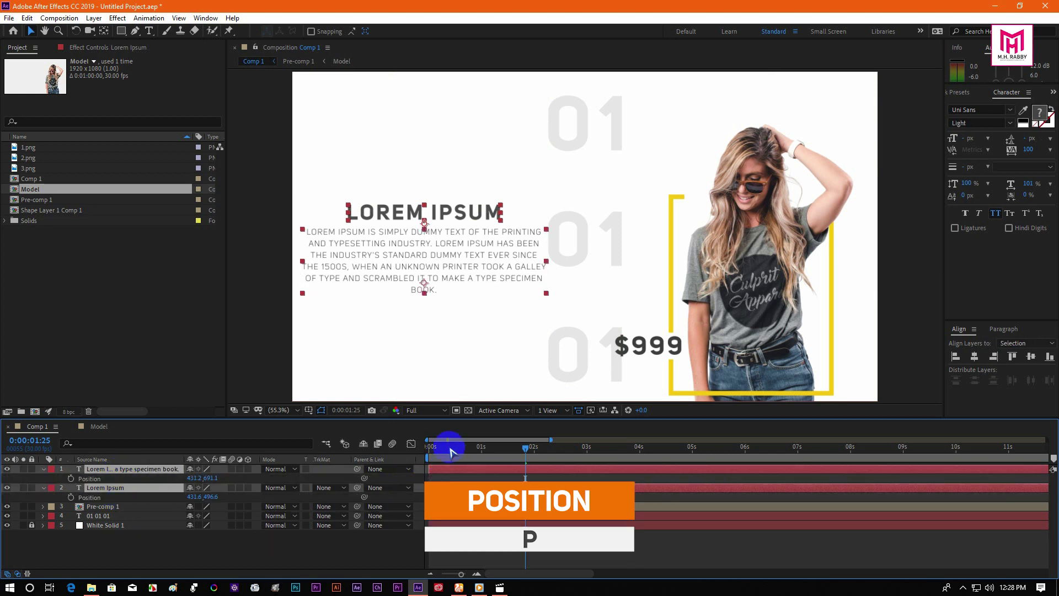
pyautogui.moveTo(449, 452); pyautogui.dragTo(430, 446)
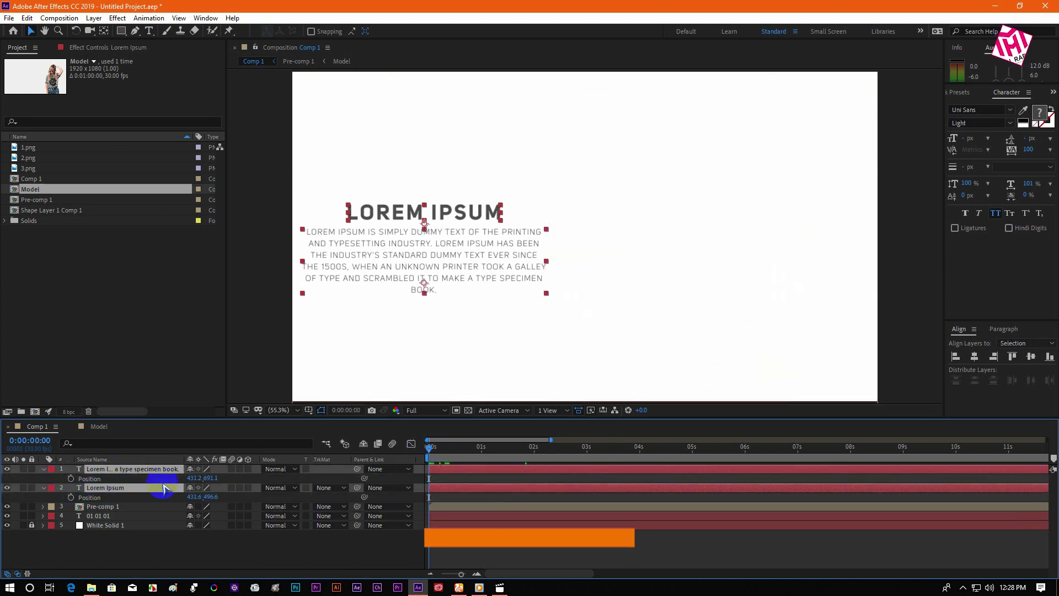
pyautogui.click(485, 449)
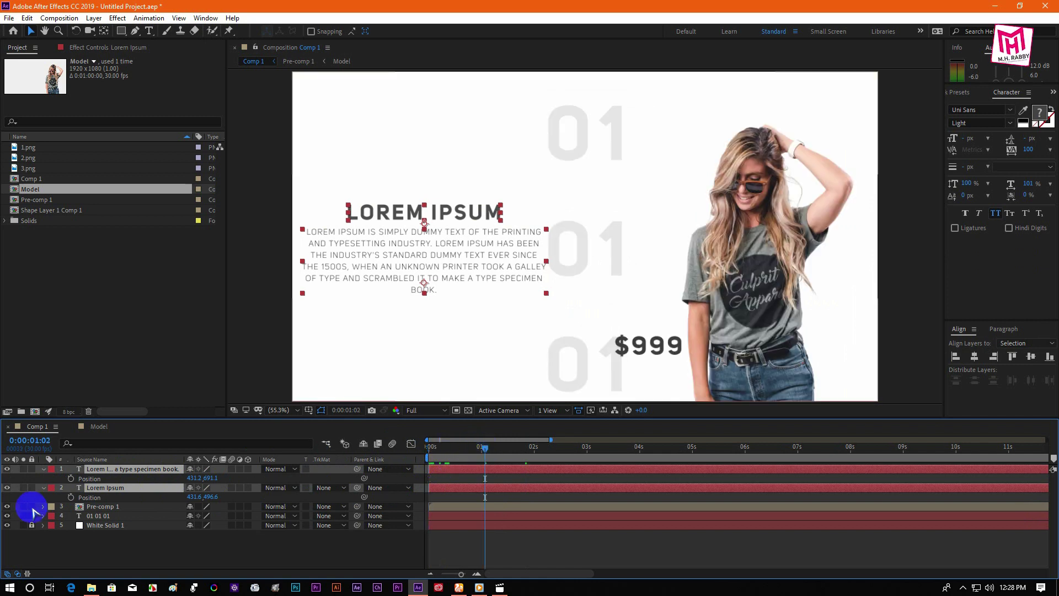
pyautogui.click(71, 497)
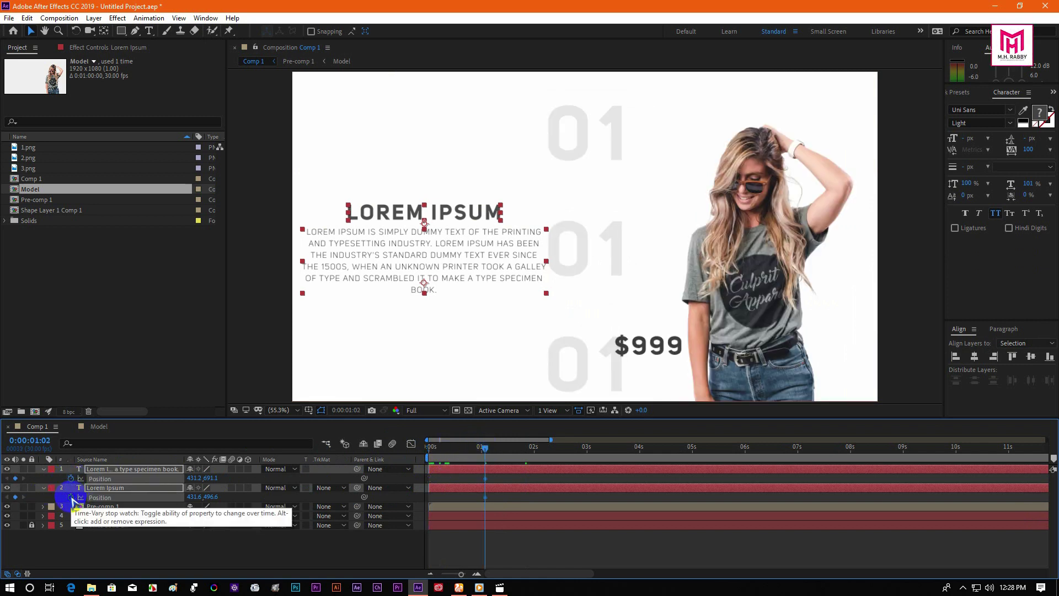
pyautogui.moveTo(443, 455); pyautogui.dragTo(413, 456)
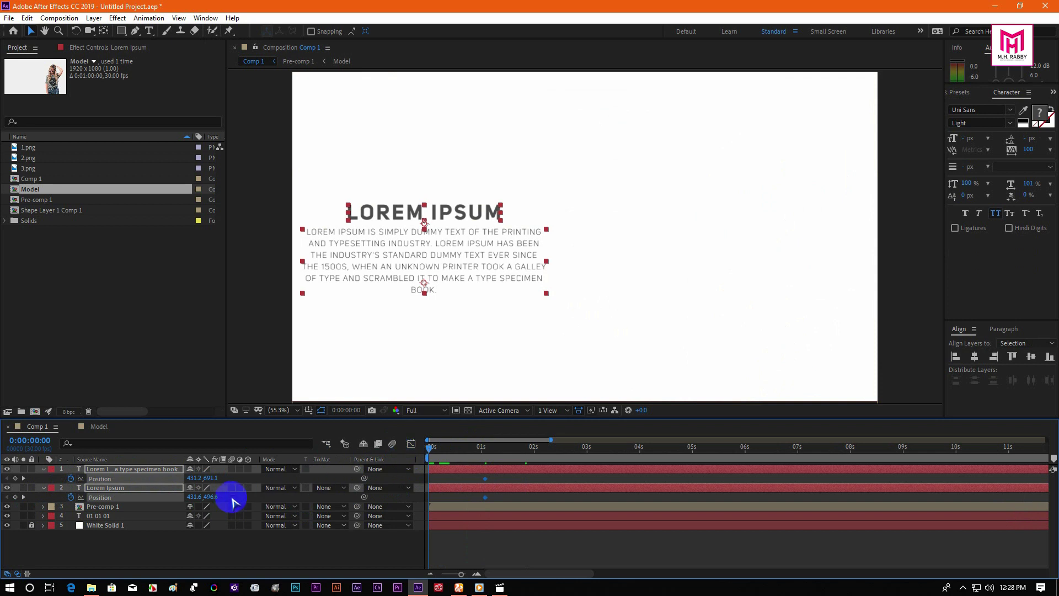
pyautogui.moveTo(213, 486); pyautogui.dragTo(563, 494)
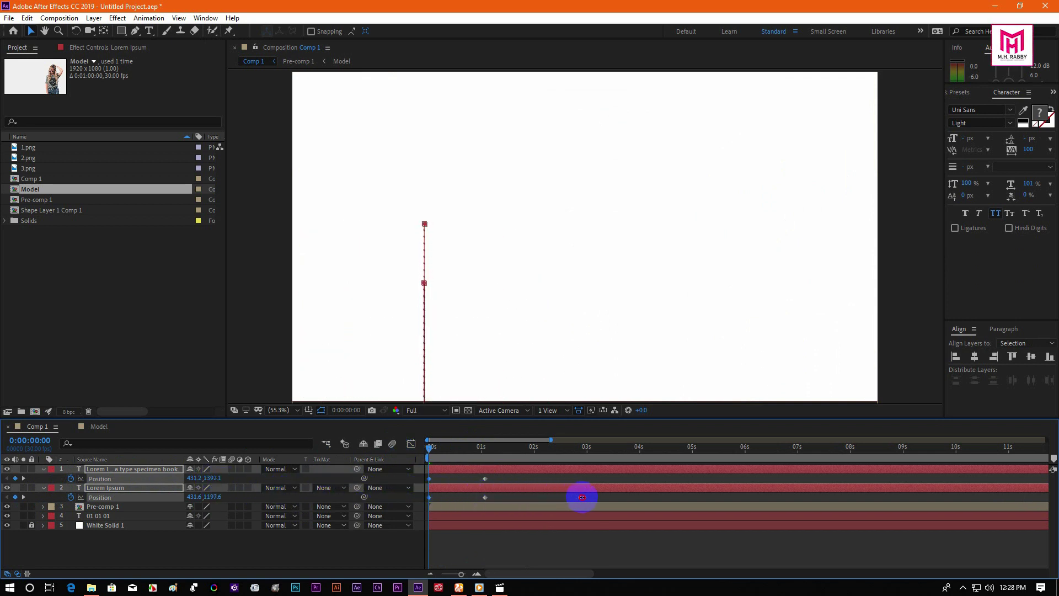
# Hold both text layers' Position with keyframes at 0:00:06:04, move them above the frame at 0:00:07:00, and preview the animation from the start.
pyautogui.moveTo(683, 447); pyautogui.dragTo(752, 462)
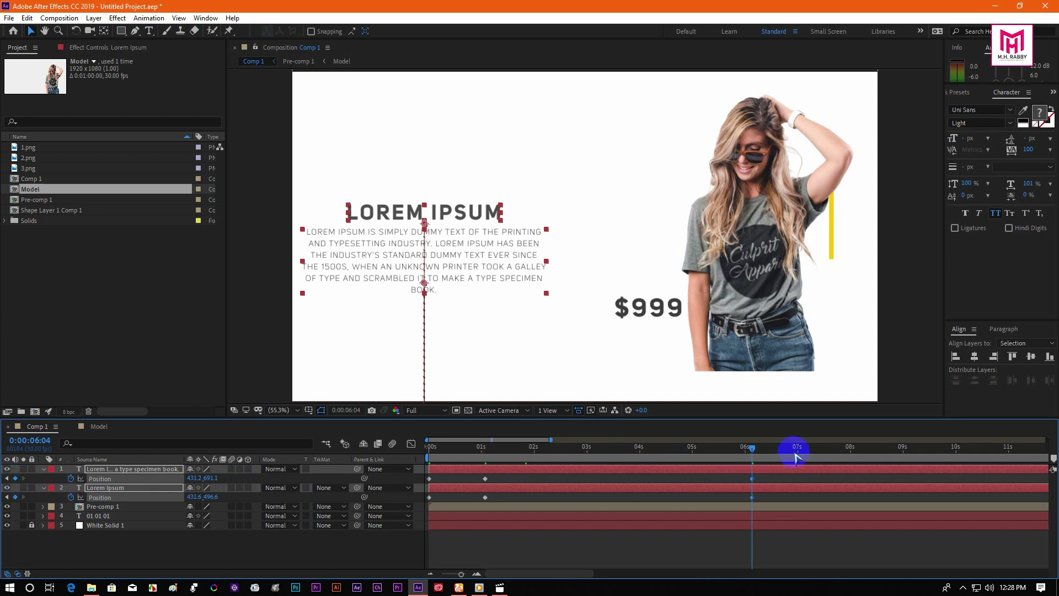
pyautogui.moveTo(796, 456); pyautogui.dragTo(809, 451)
pyautogui.click(235, 469)
pyautogui.moveTo(211, 479); pyautogui.dragTo(13, 527)
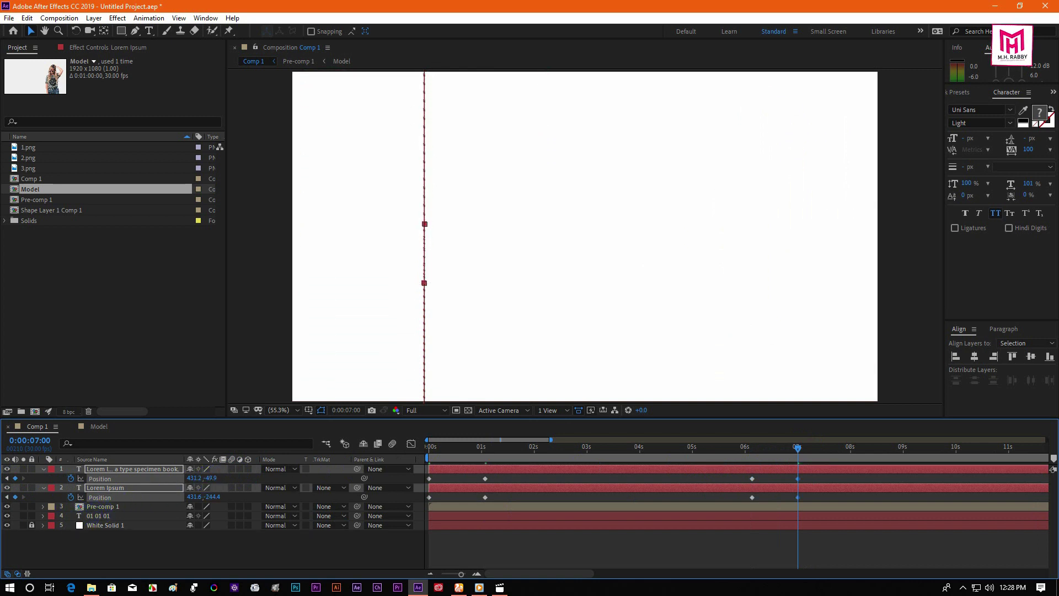
pyautogui.click(194, 552)
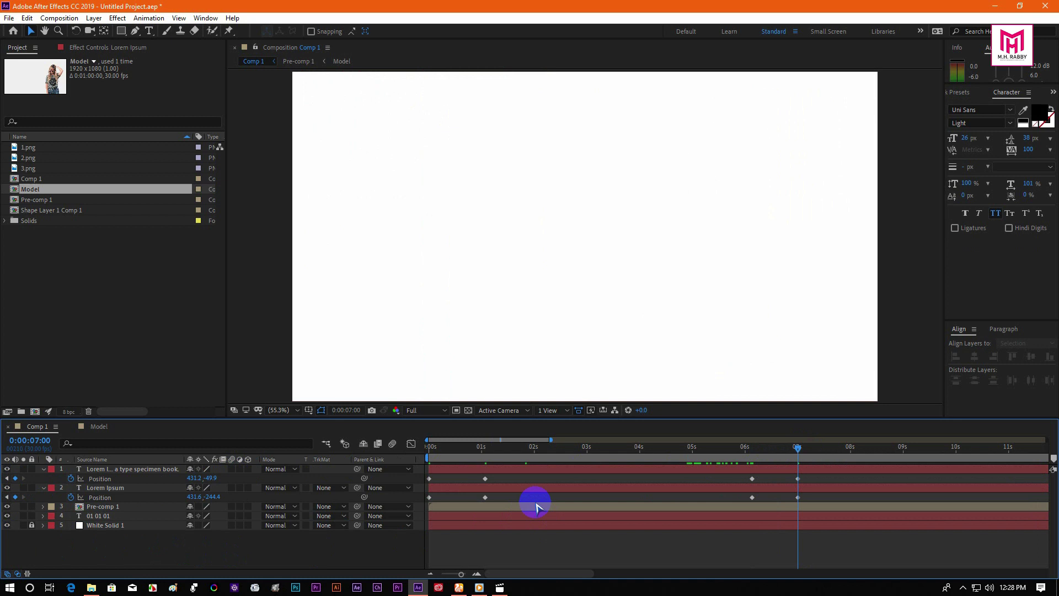
pyautogui.press('Home')
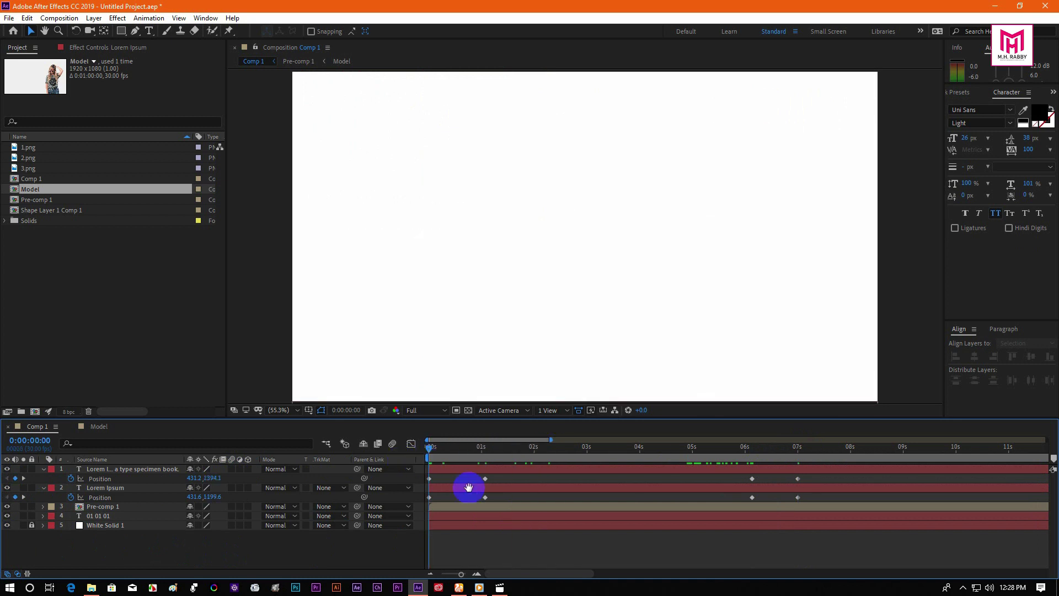
pyautogui.press('space')
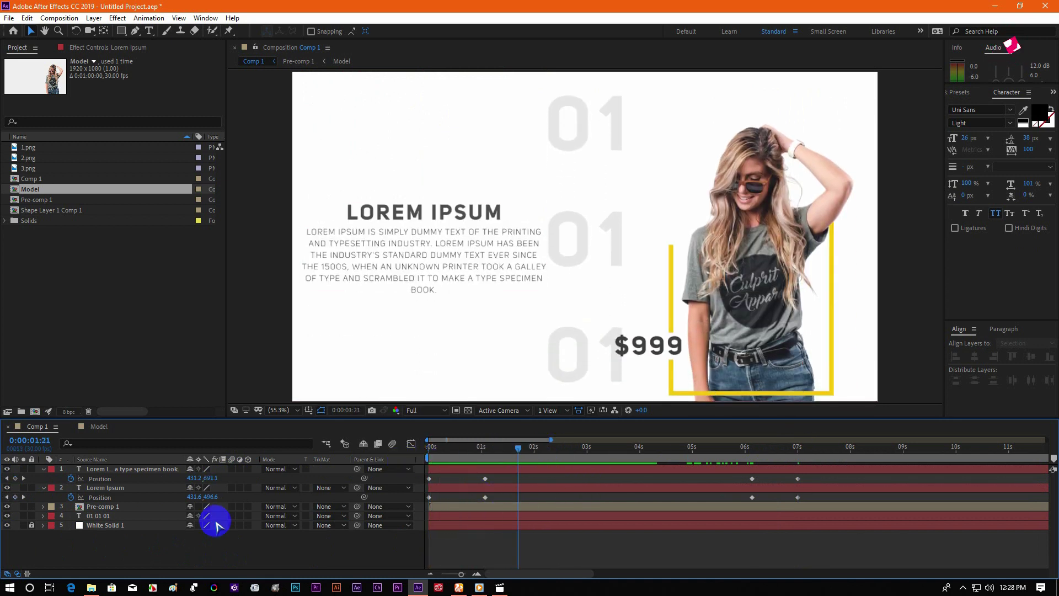
# Delay the Lorem Ipsum heading layer by about 0.3 seconds relative to the description layer.
pyautogui.click(103, 516)
pyautogui.click(108, 488)
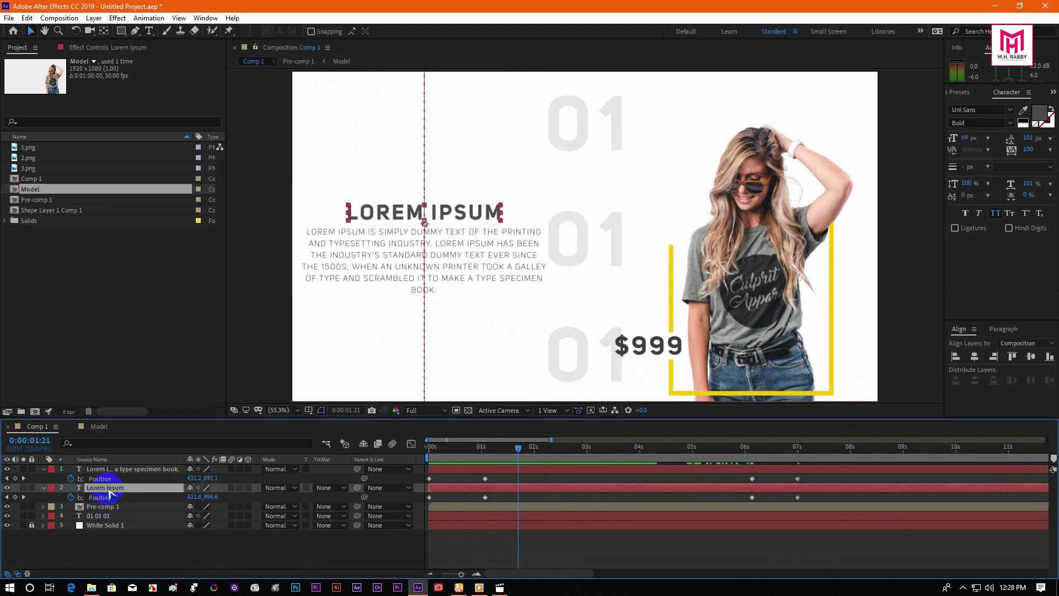
pyautogui.moveTo(445, 490); pyautogui.dragTo(459, 491)
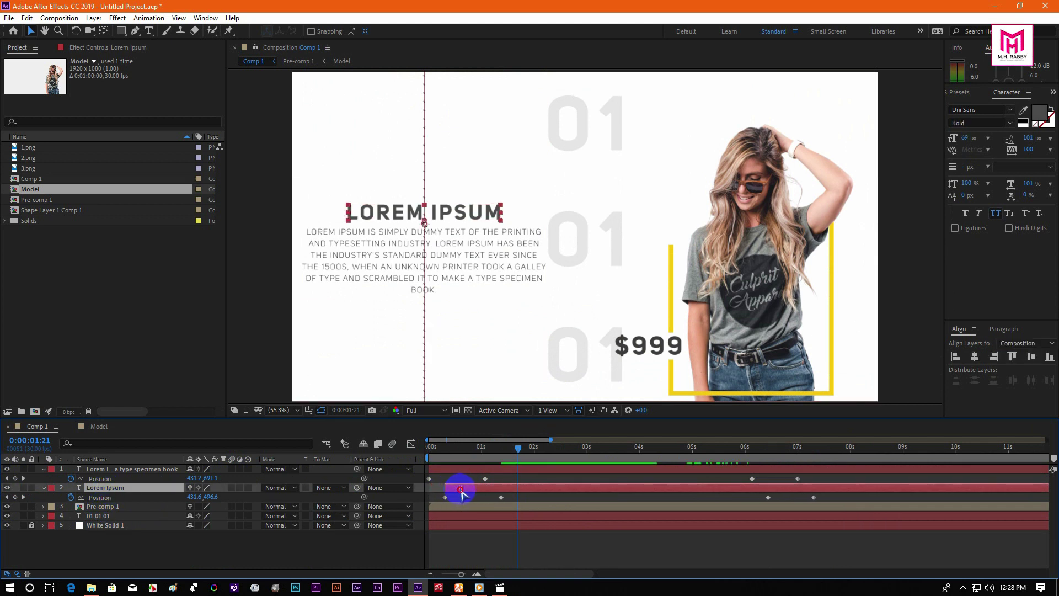
# Apply Easy Ease to all Position keyframes of the heading and description layers and show their speed curves.
pyautogui.moveTo(818, 475); pyautogui.dragTo(428, 502)
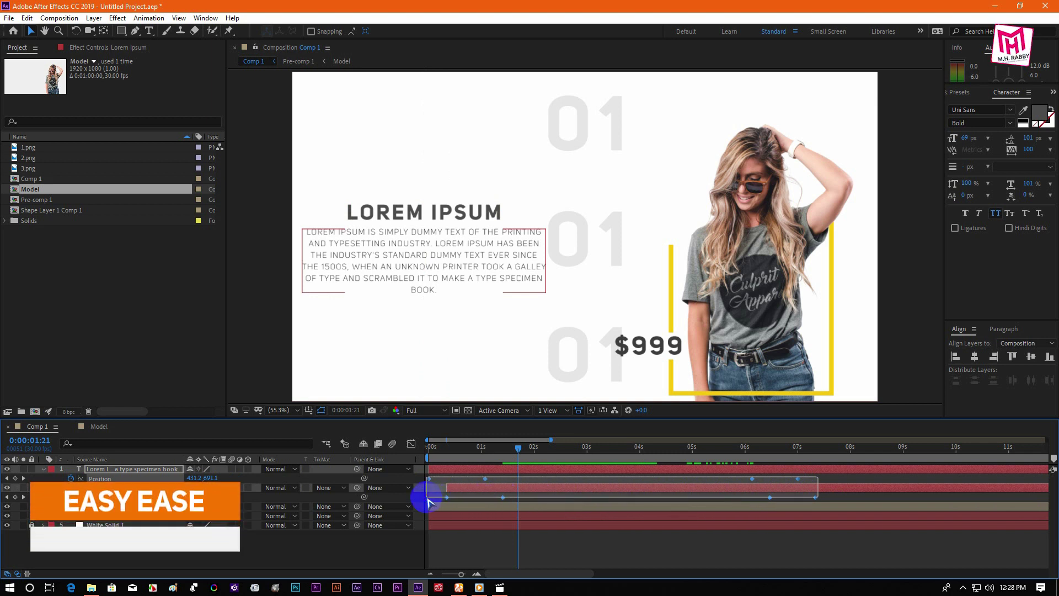
pyautogui.press('F9')
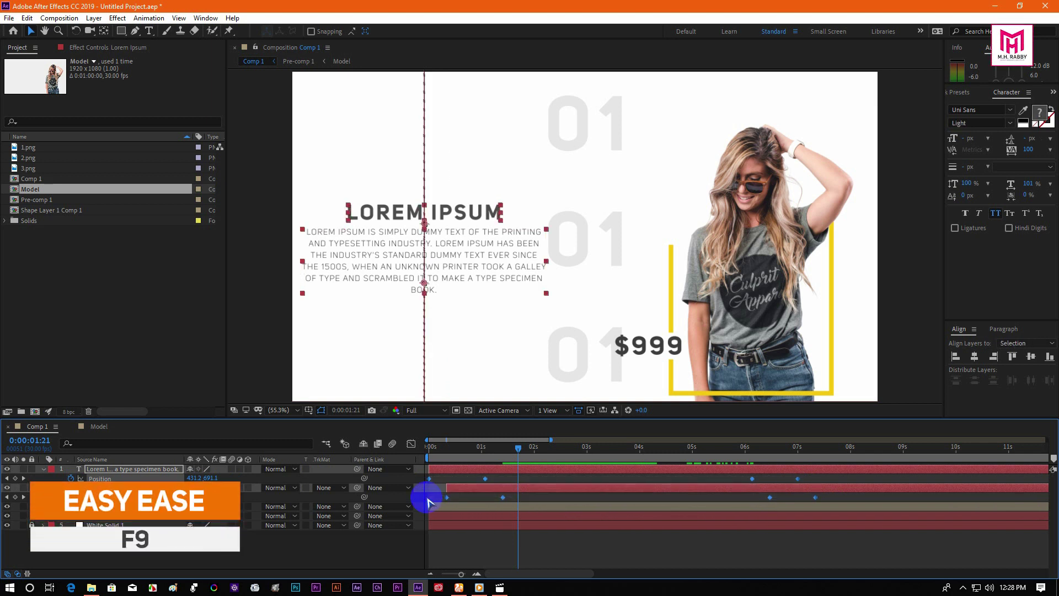
pyautogui.click(410, 444)
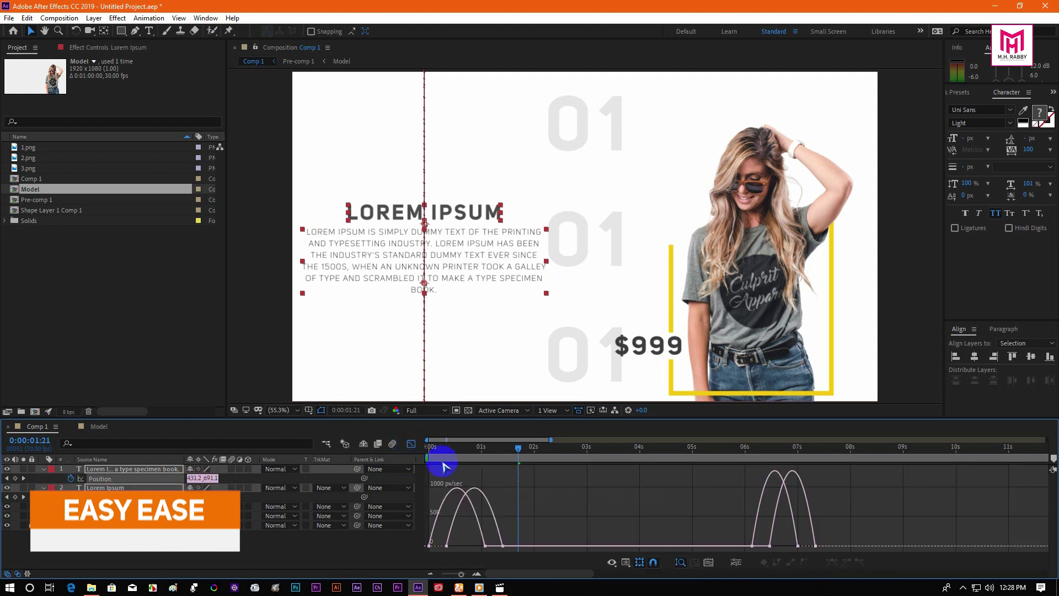
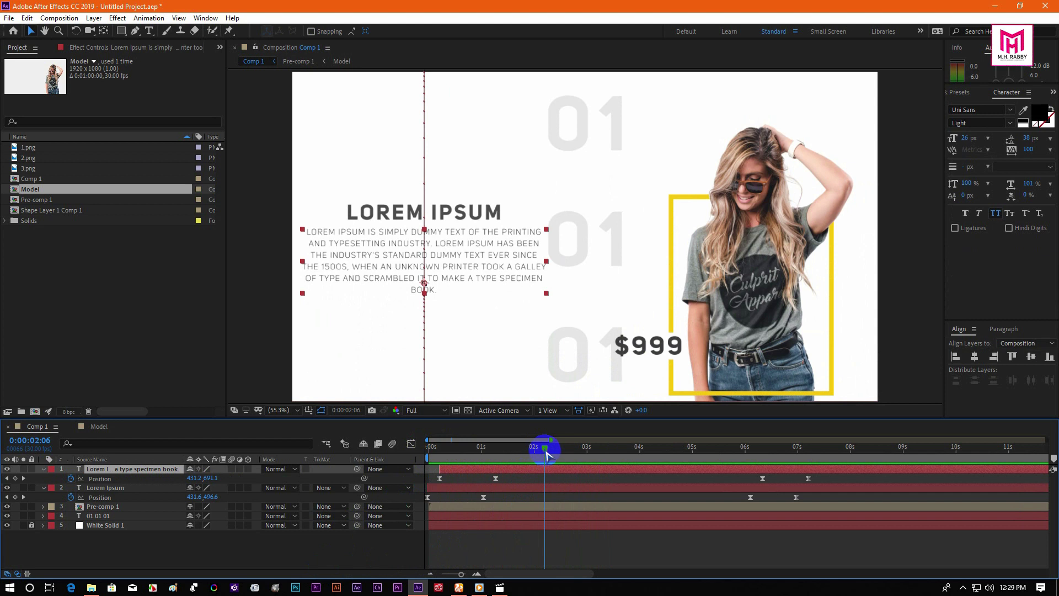
# Show the Opacity property of the 01 01 01 text layer and preview the composition from the start.
pyautogui.click(119, 515)
pyautogui.press('t')
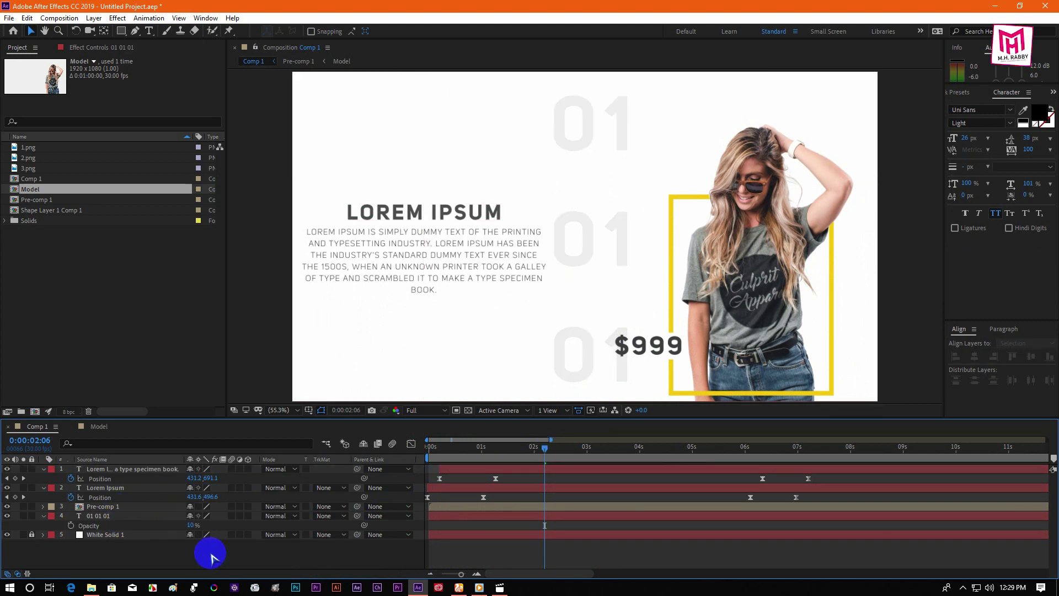
pyautogui.click(457, 479)
pyautogui.press('Home')
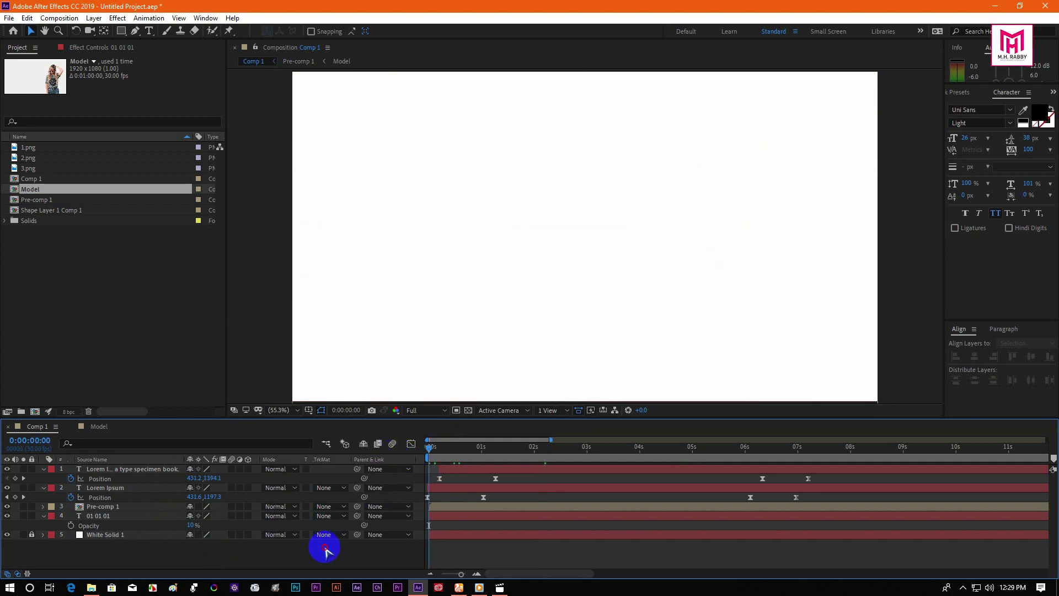
pyautogui.press('space')
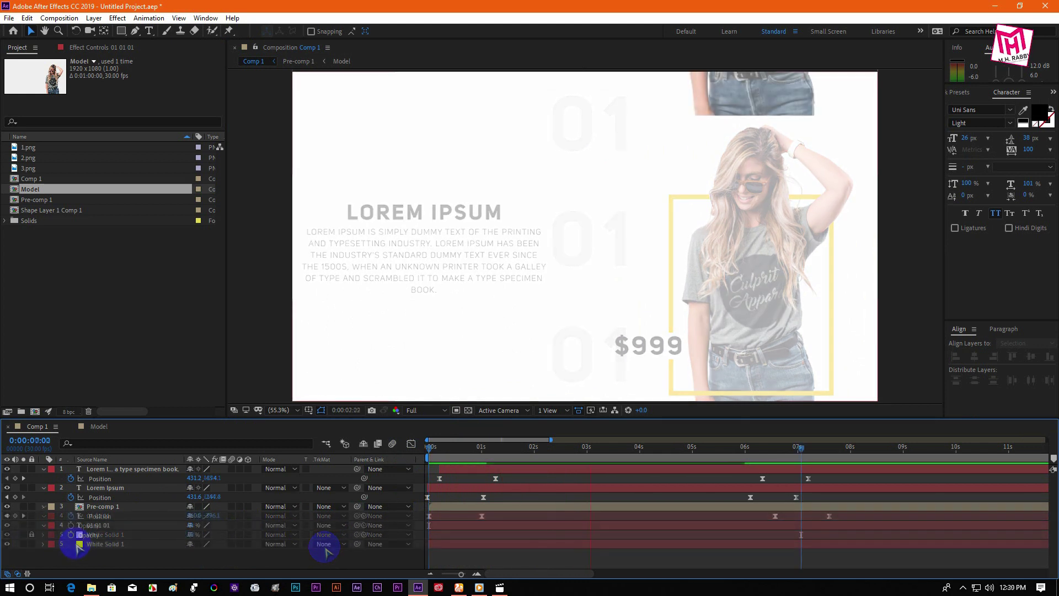
# Pre-compose all five layers of Comp 1, from the description text to White Solid 1, moving all attributes into the new composition.
pyautogui.click(102, 544)
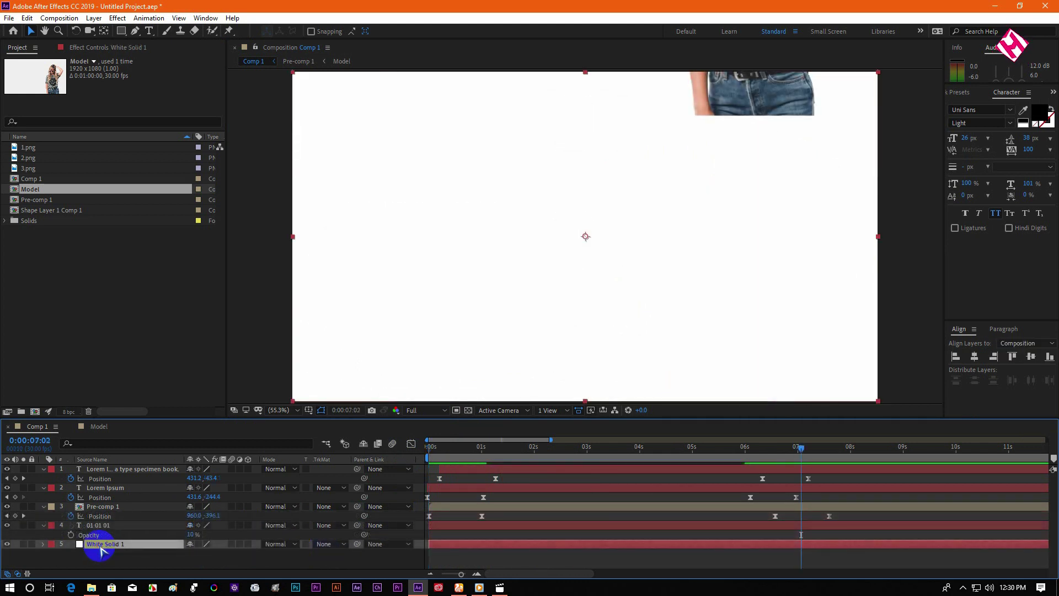
pyautogui.keyDown('shift'); pyautogui.click(108, 467); pyautogui.keyUp('shift')
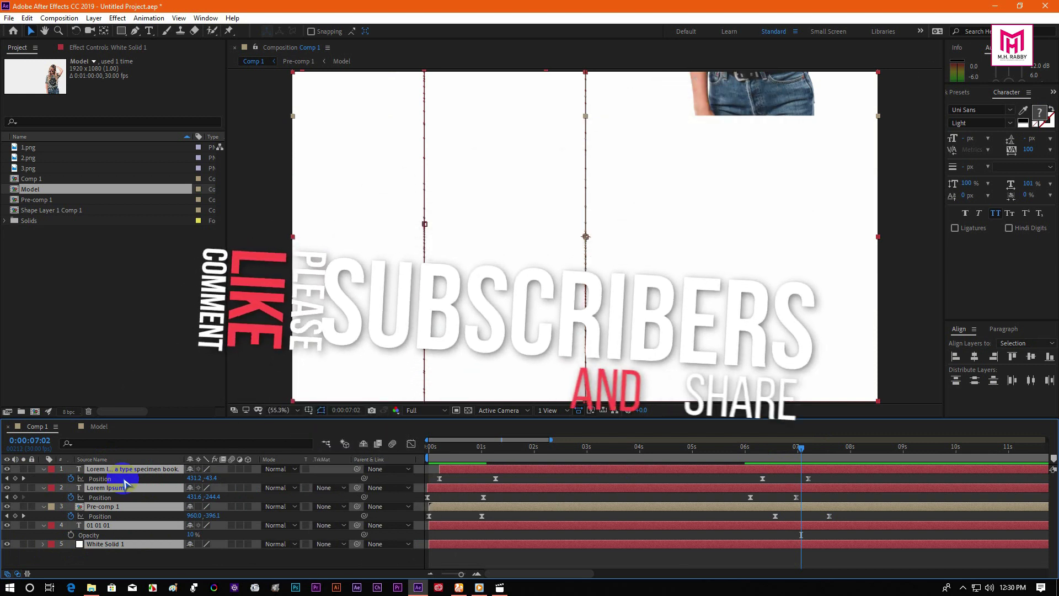
pyautogui.rightClick(134, 469)
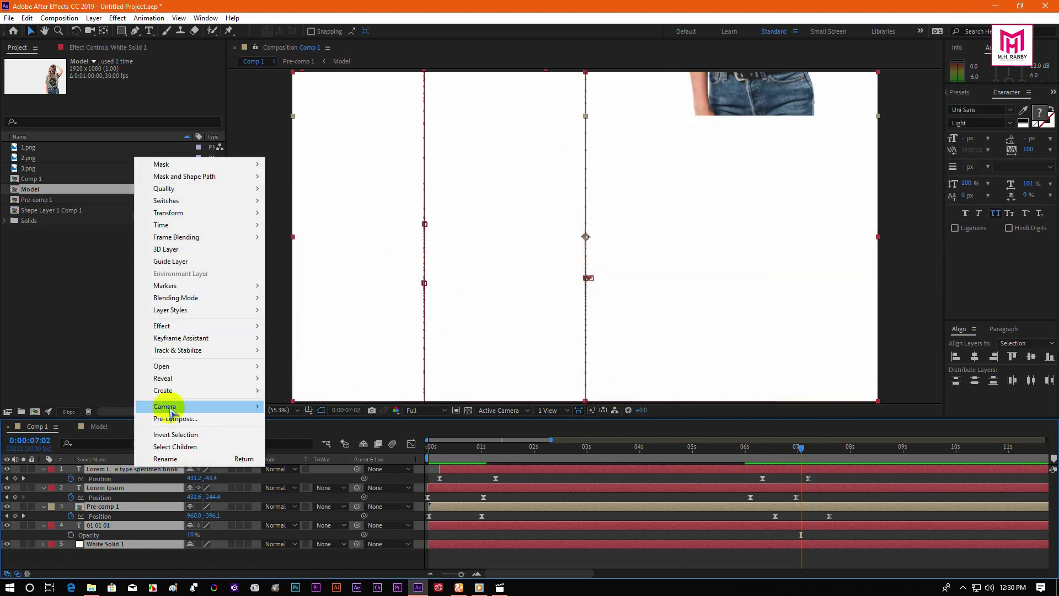
pyautogui.click(174, 418)
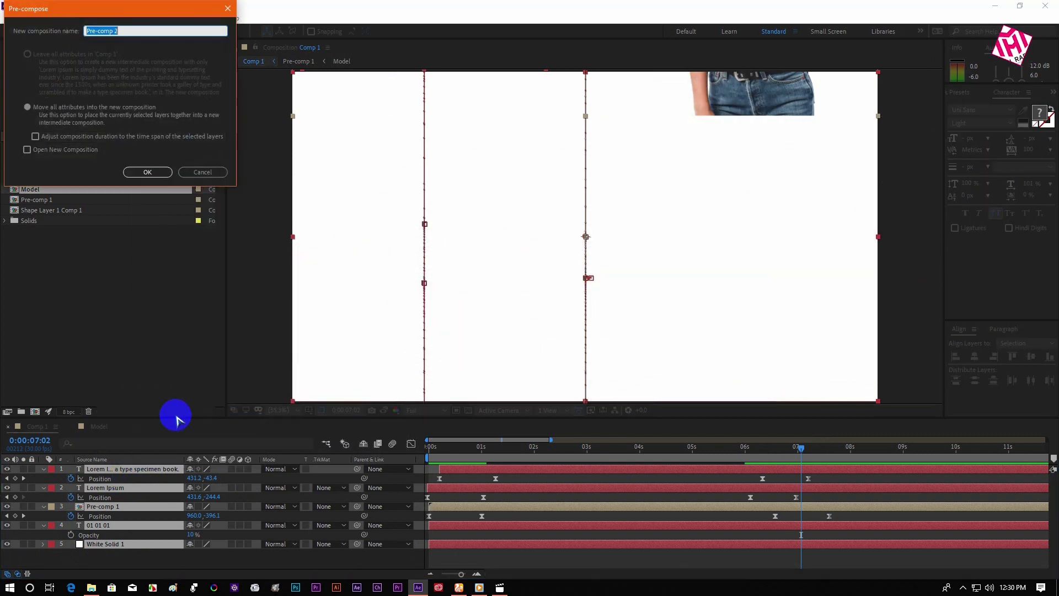
pyautogui.click(148, 173)
pyautogui.click(224, 551)
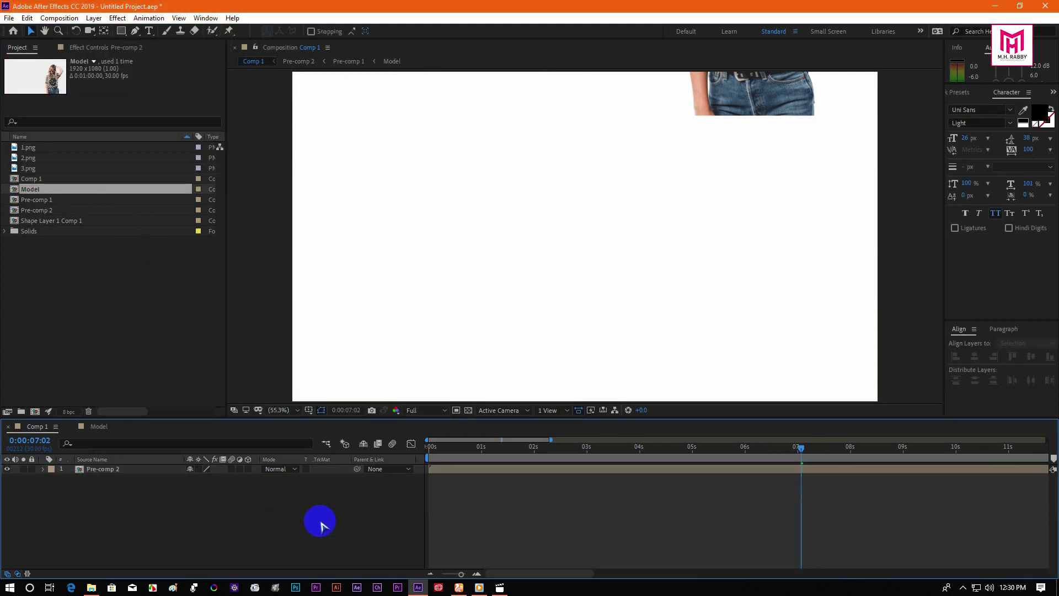
# Split the pre-composed layer at 0:00:07:16, delete the part after the split, and preview the remaining animation.
pyautogui.moveTo(591, 449); pyautogui.dragTo(827, 462)
pyautogui.click(827, 471)
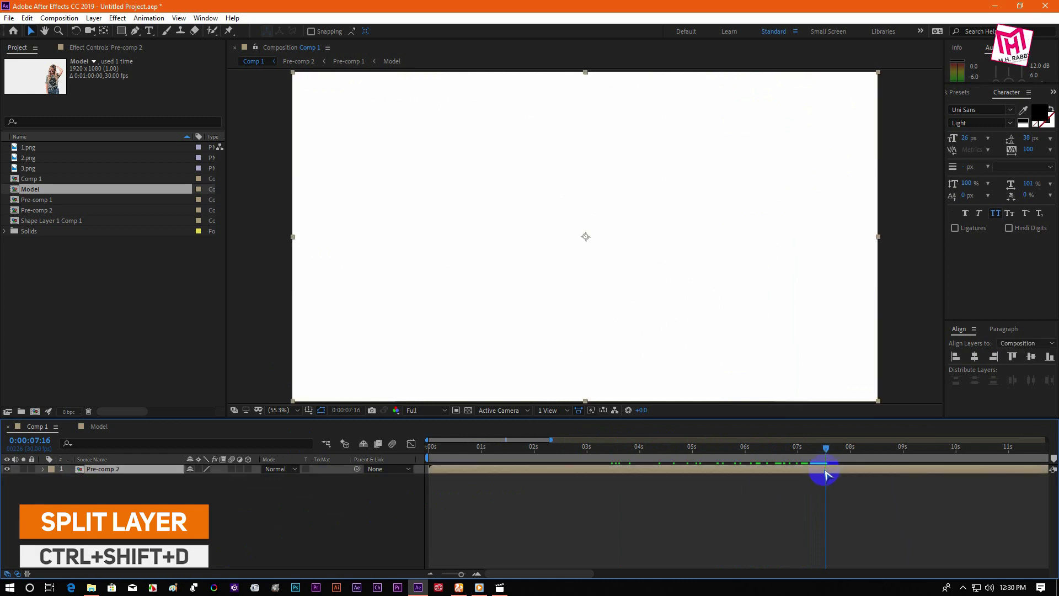
pyautogui.hotkey('ctrl', 'shift', 'd')
pyautogui.press('Delete')
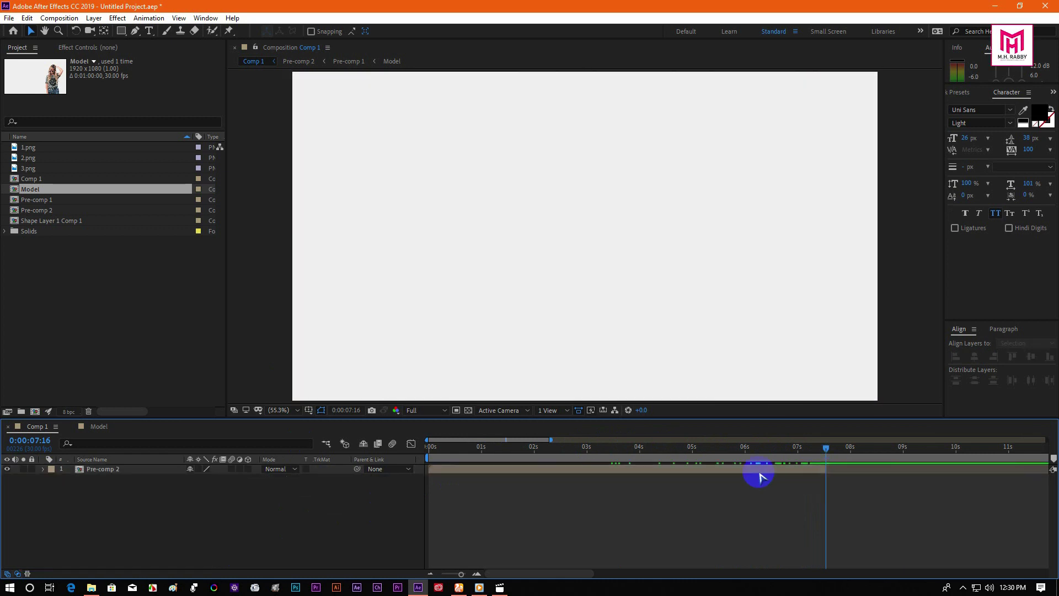
pyautogui.moveTo(534, 450); pyautogui.dragTo(476, 466)
pyautogui.press('space')
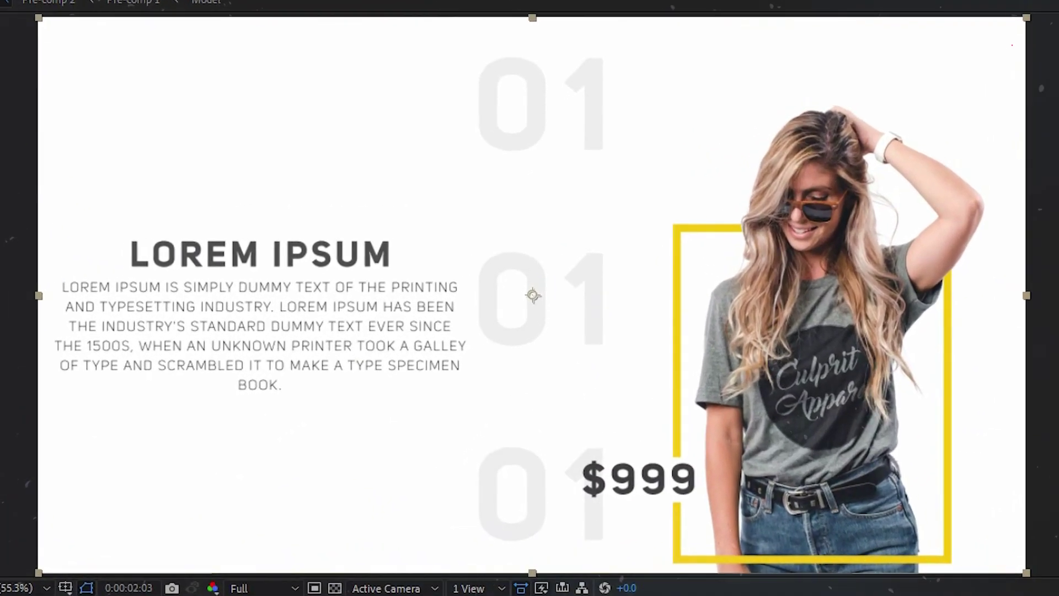